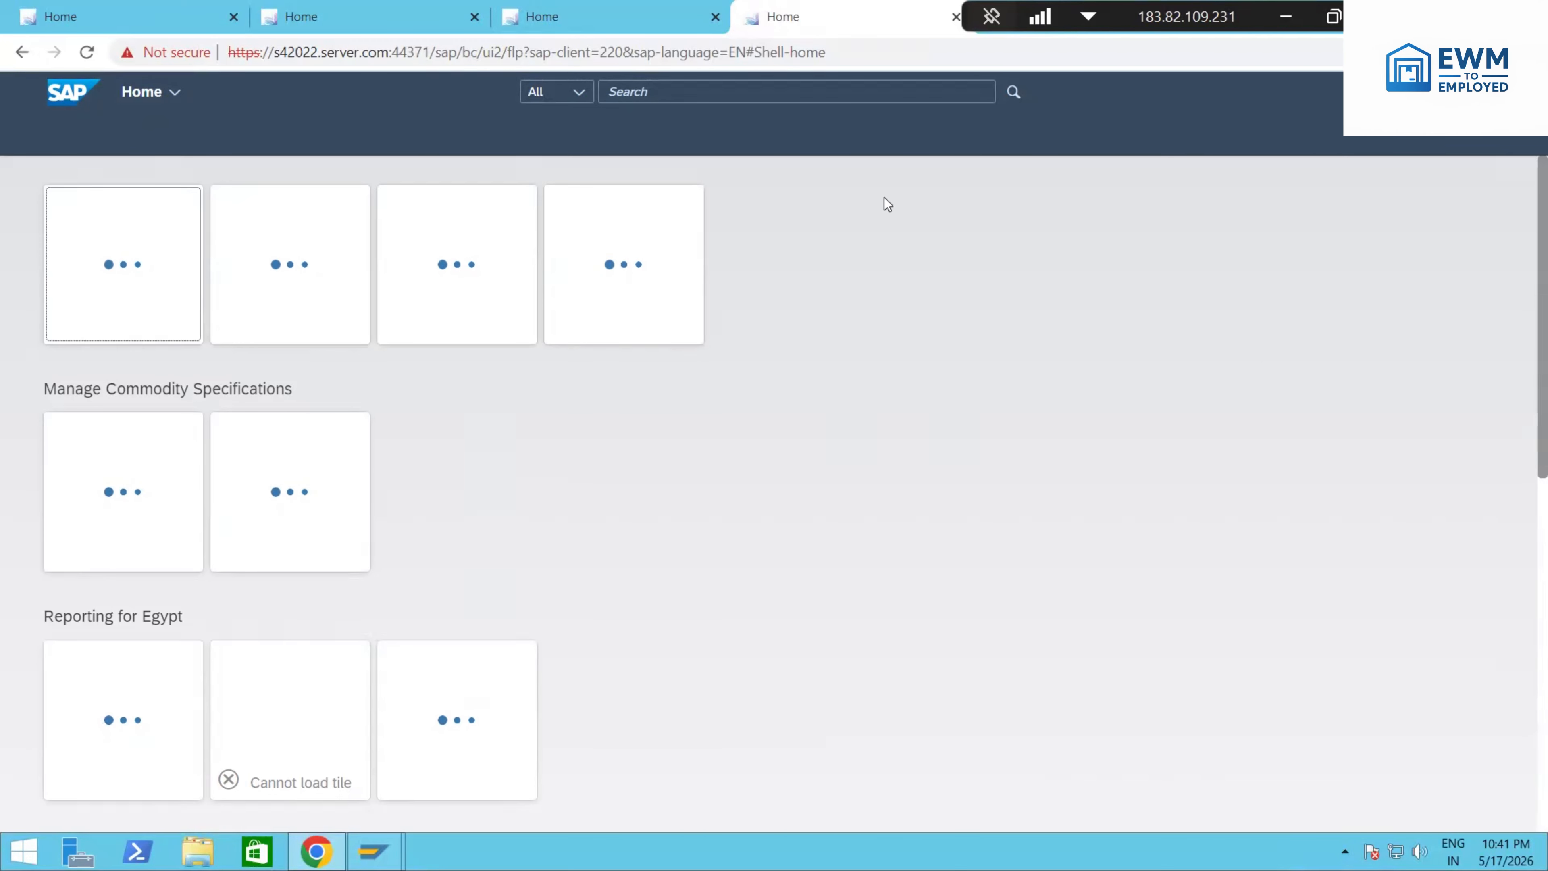
Step: Search the SAP apps for the /scwm PRD transaction and open Outbound Delivery Orders
click(160, 25)
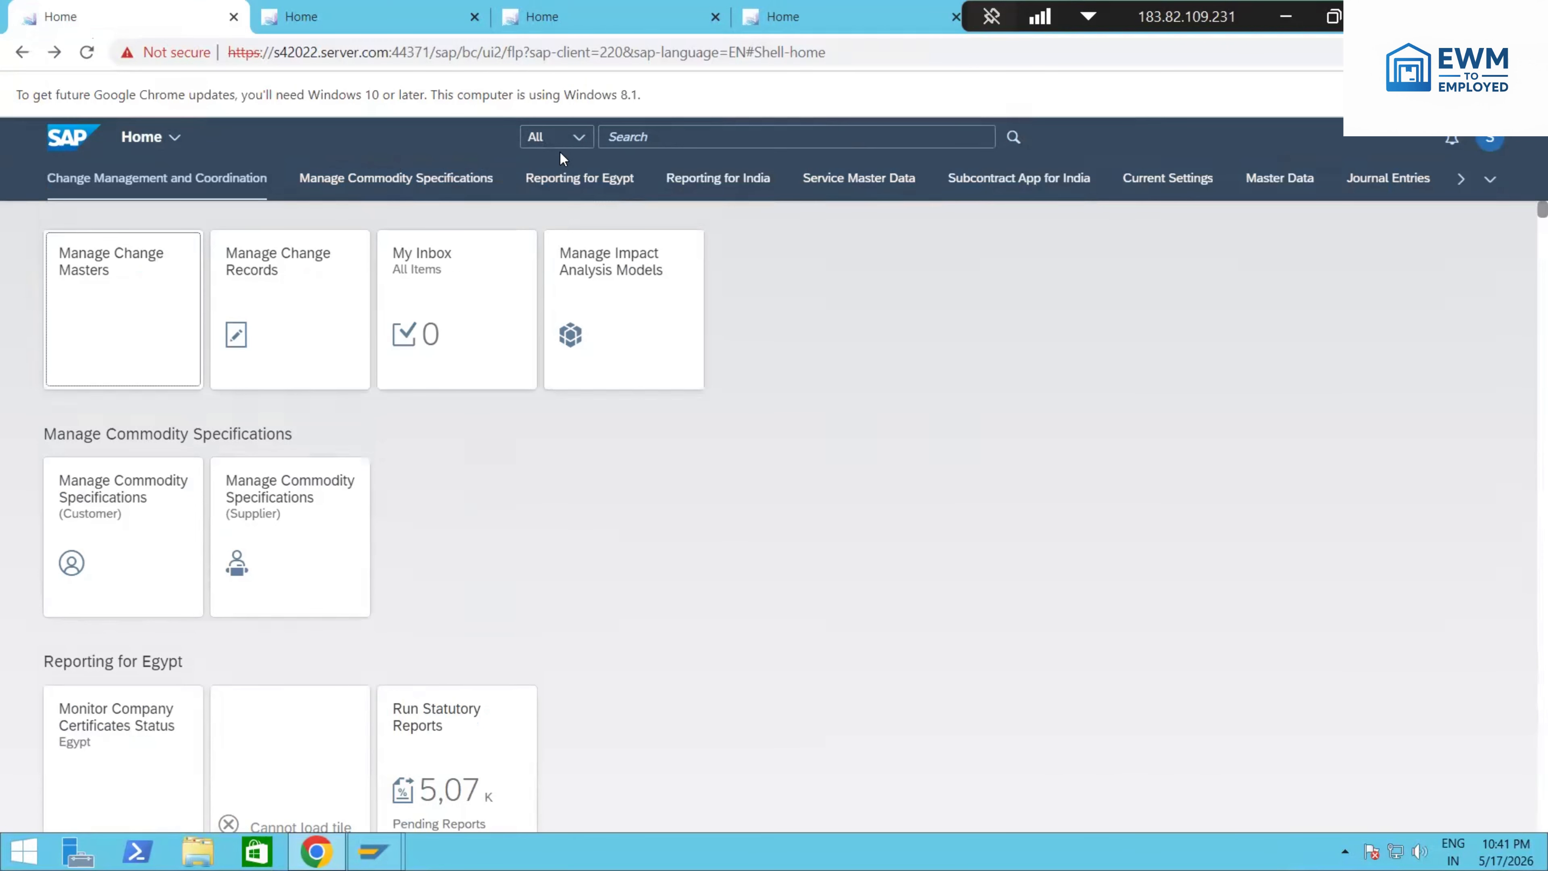
click(651, 137)
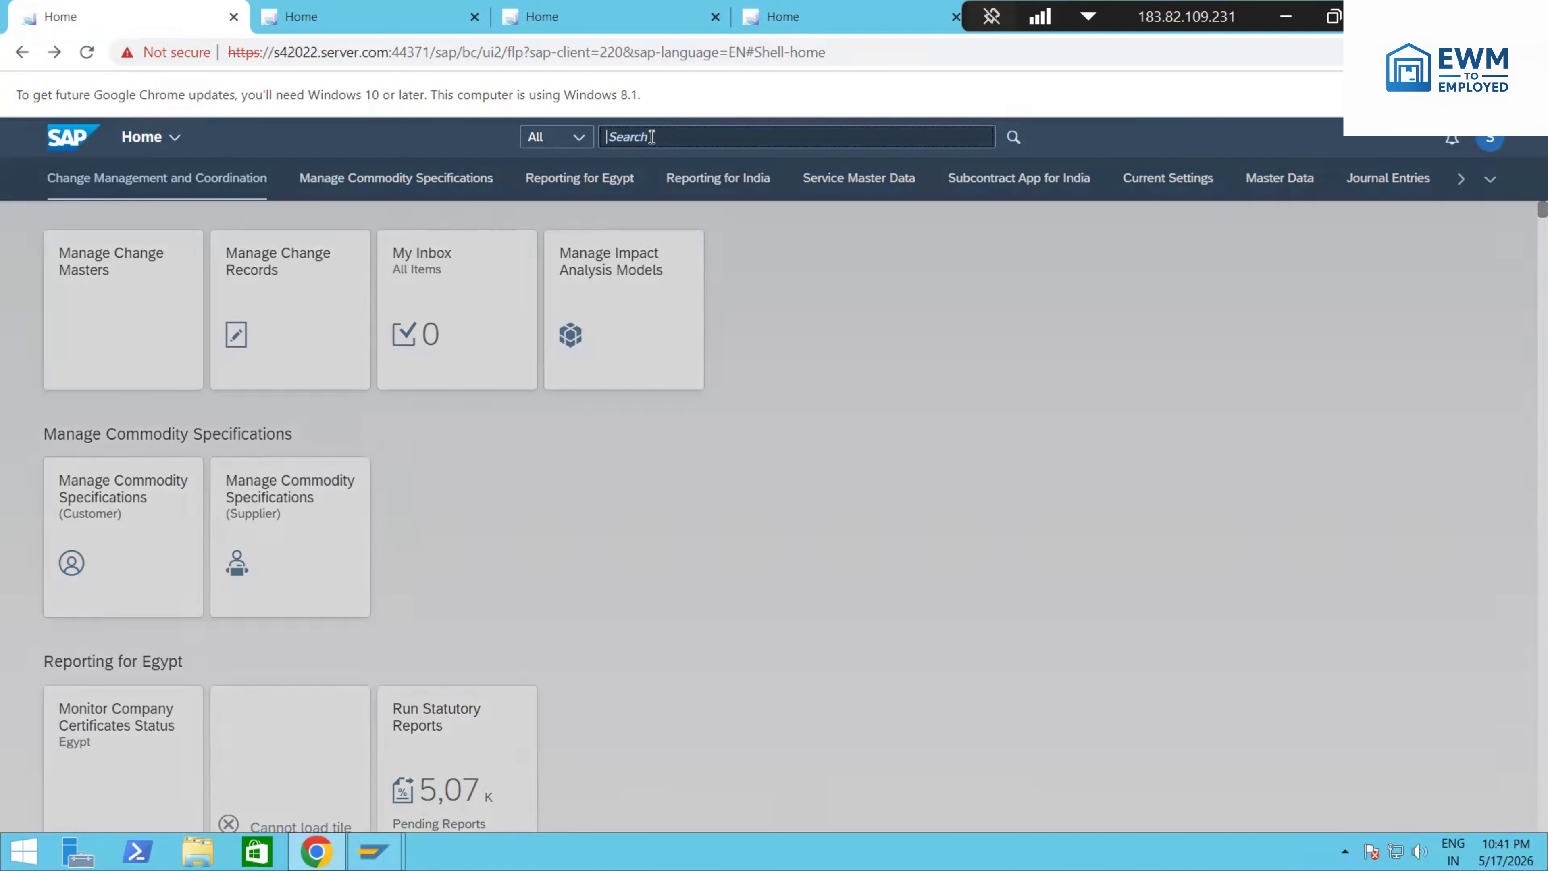
text(/scwm/qd)
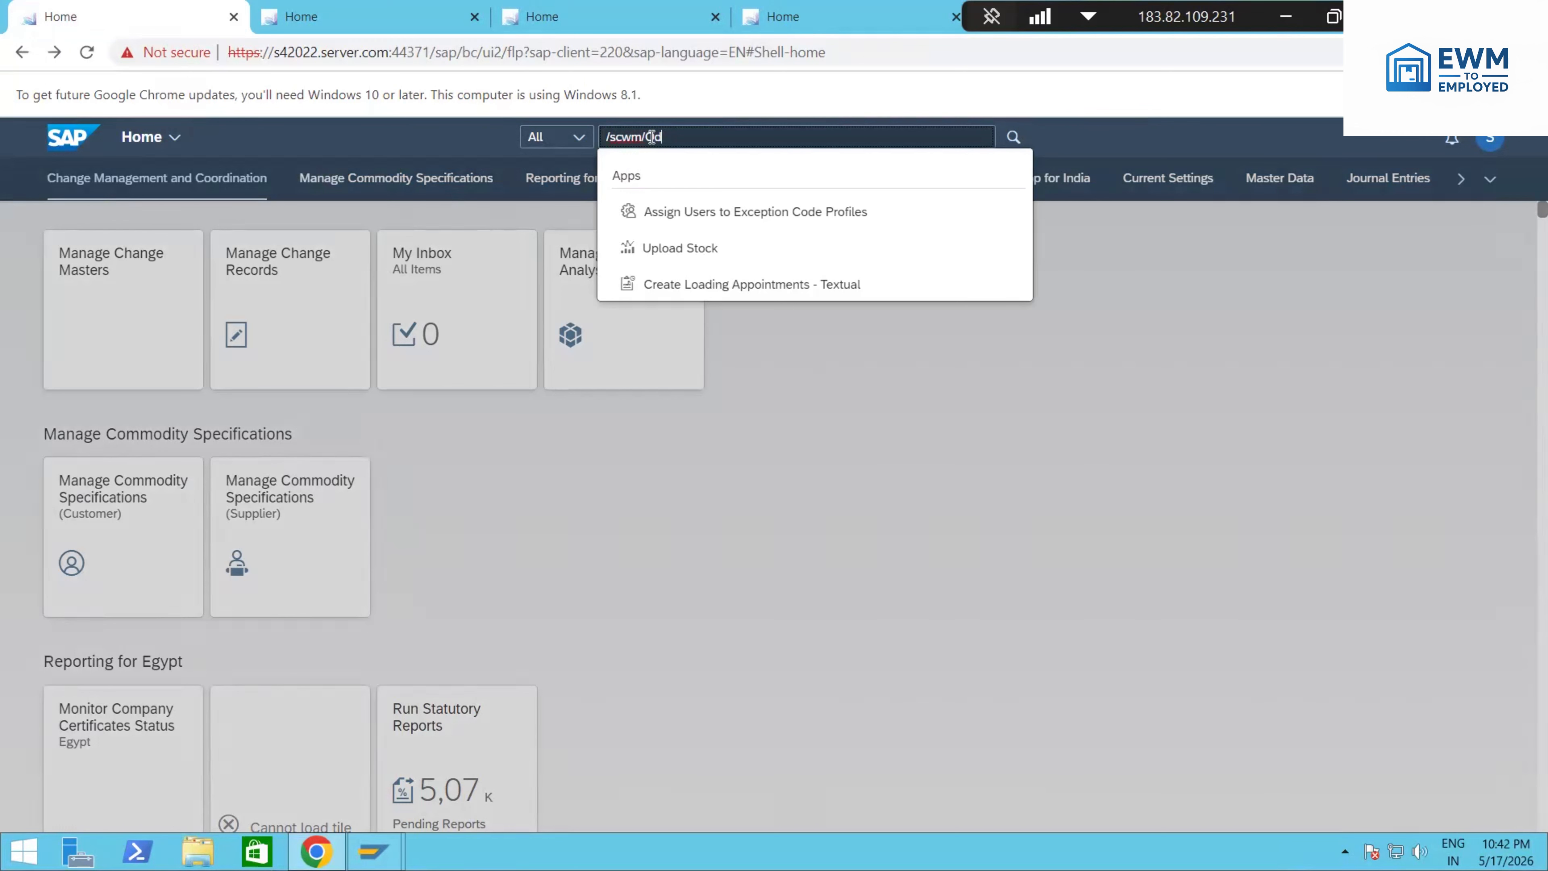
key(BackSpace)
key(BackSpace)
key(BackSpace)
text(P)
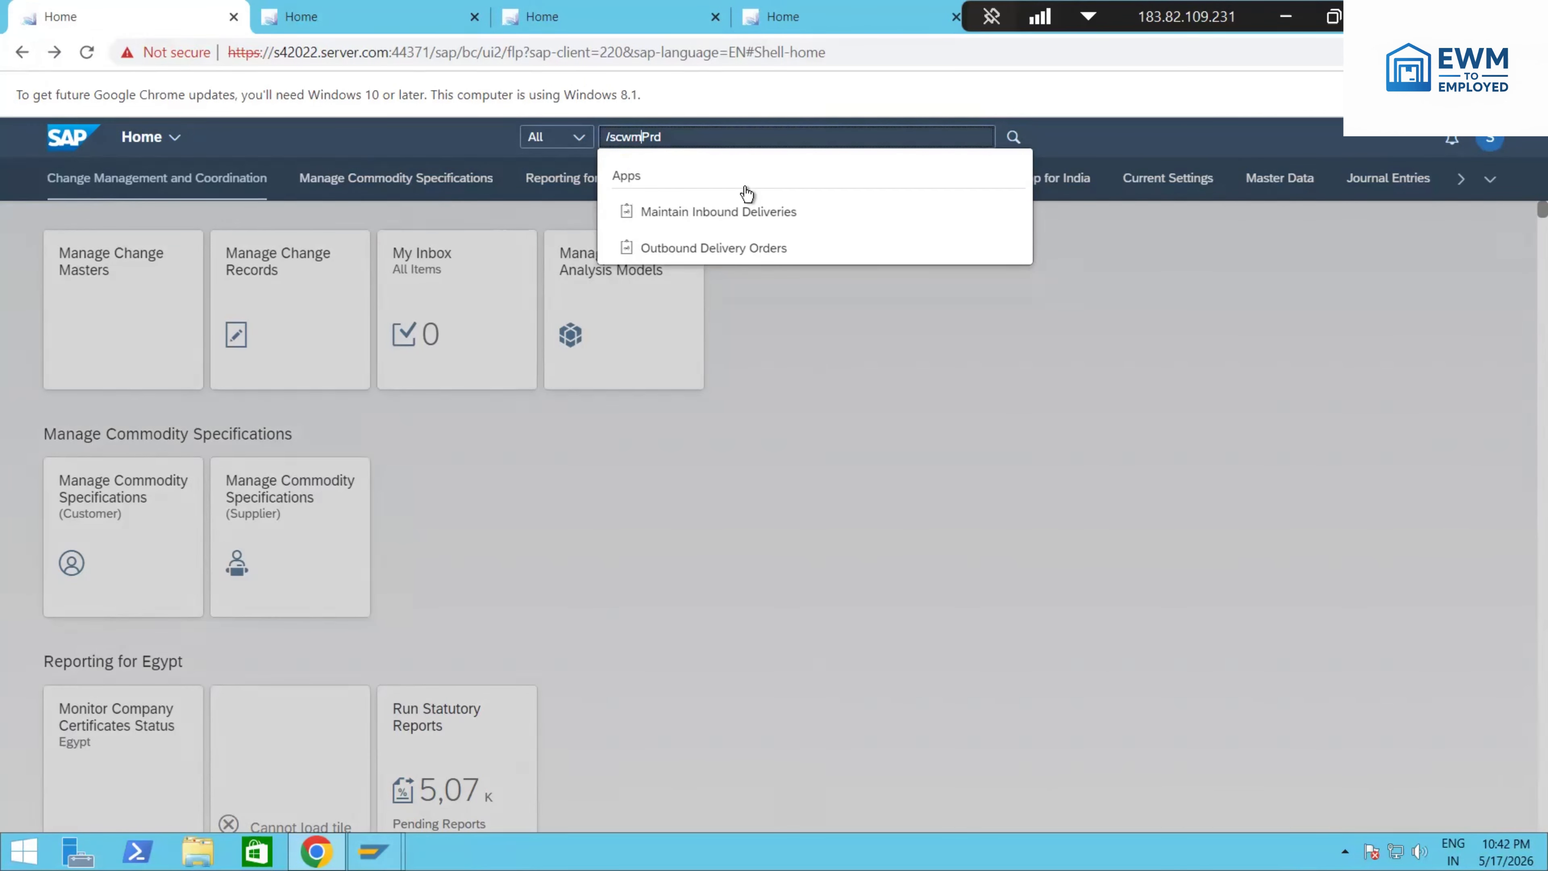
click(809, 247)
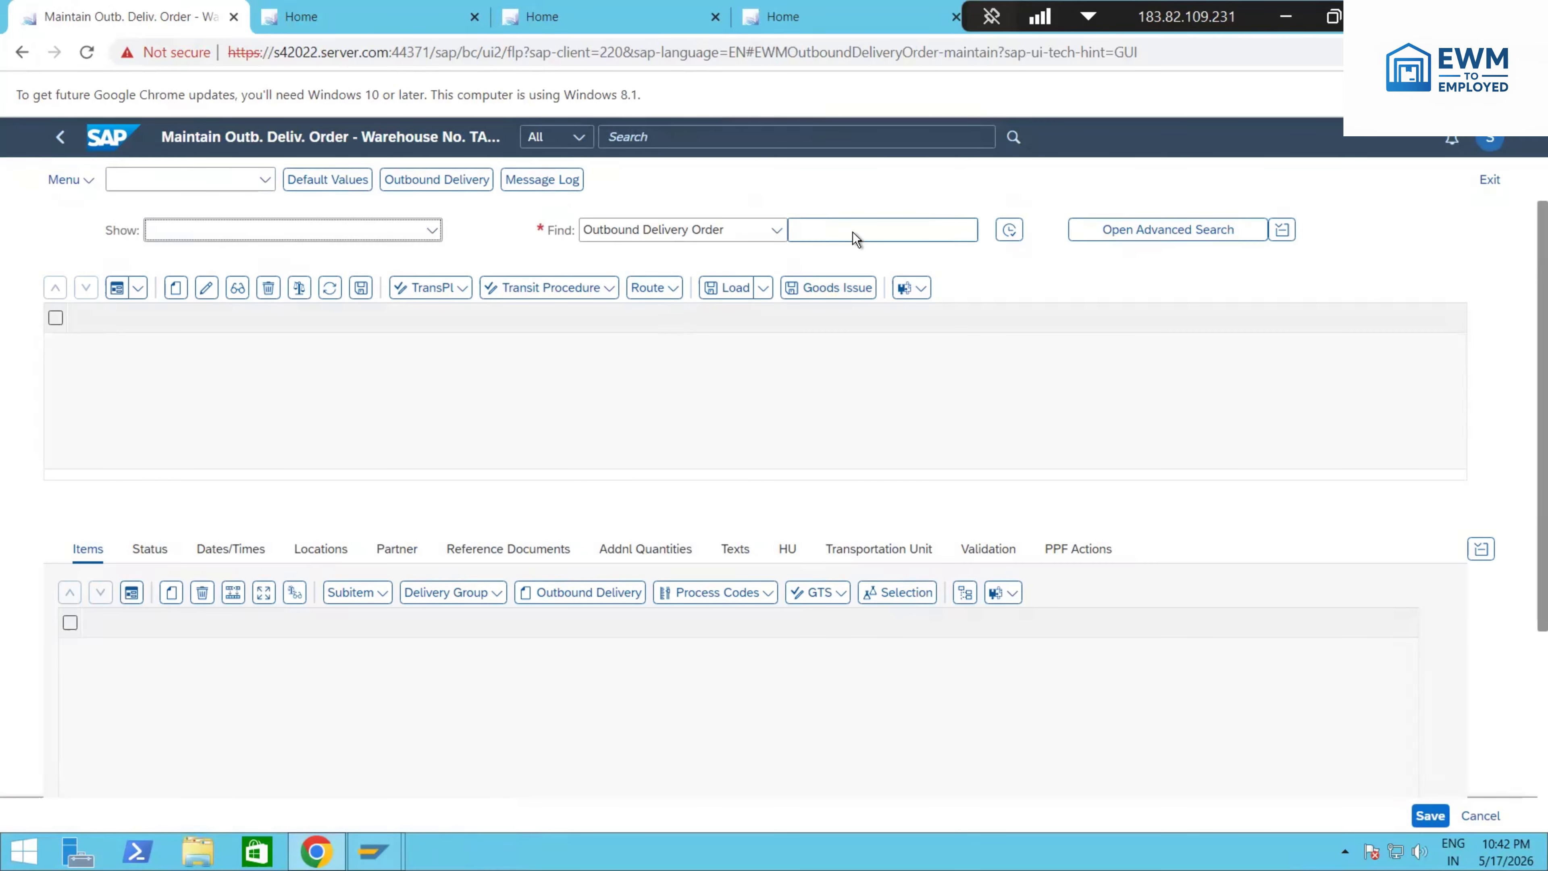
click(855, 235)
text(https://s42022.server.com:44371/sap)
key(BackSpace)
key(BackSpace)
key(BackSpace)
key(BackSpace)
key(BackSpace)
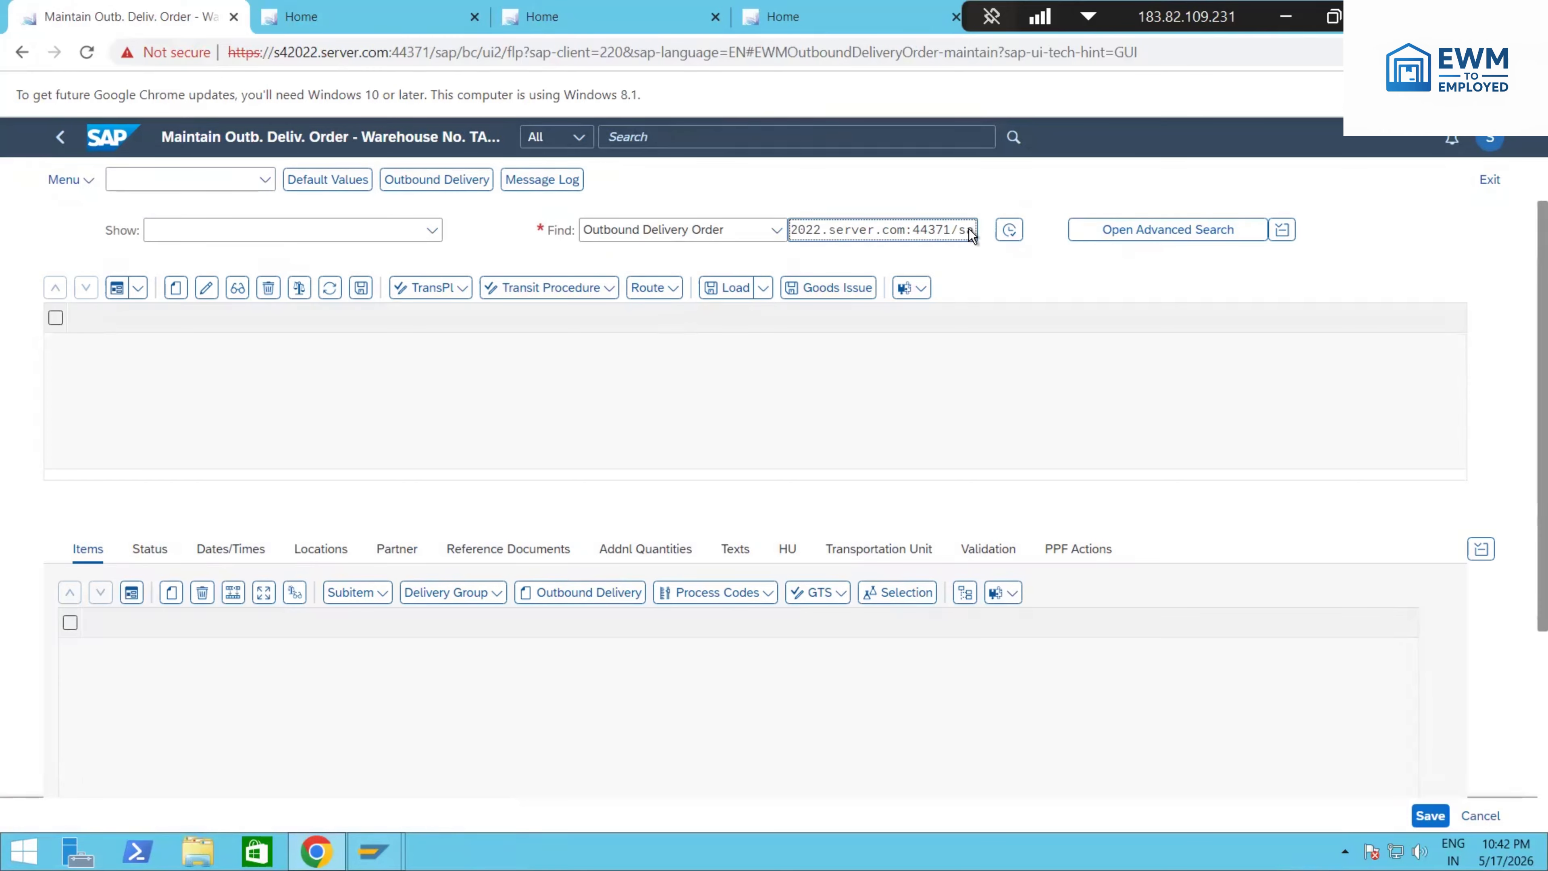
key(BackSpace)
key(BackSpace)
key(BackSpace)
key(BackSpace)
key(BackSpace)
key(BackSpace)
key(BackSpace)
key(BackSpace)
key(BackSpace)
key(BackSpace)
key(BackSpace)
key(BackSpace)
key(BackSpace)
key(BackSpace)
key(BackSpace)
key(BackSpace)
key(BackSpace)
key(BackSpace)
key(BackSpace)
key(BackSpace)
Step: Find the outbound delivery order by entering its document number
click(829, 252)
key(Tab)
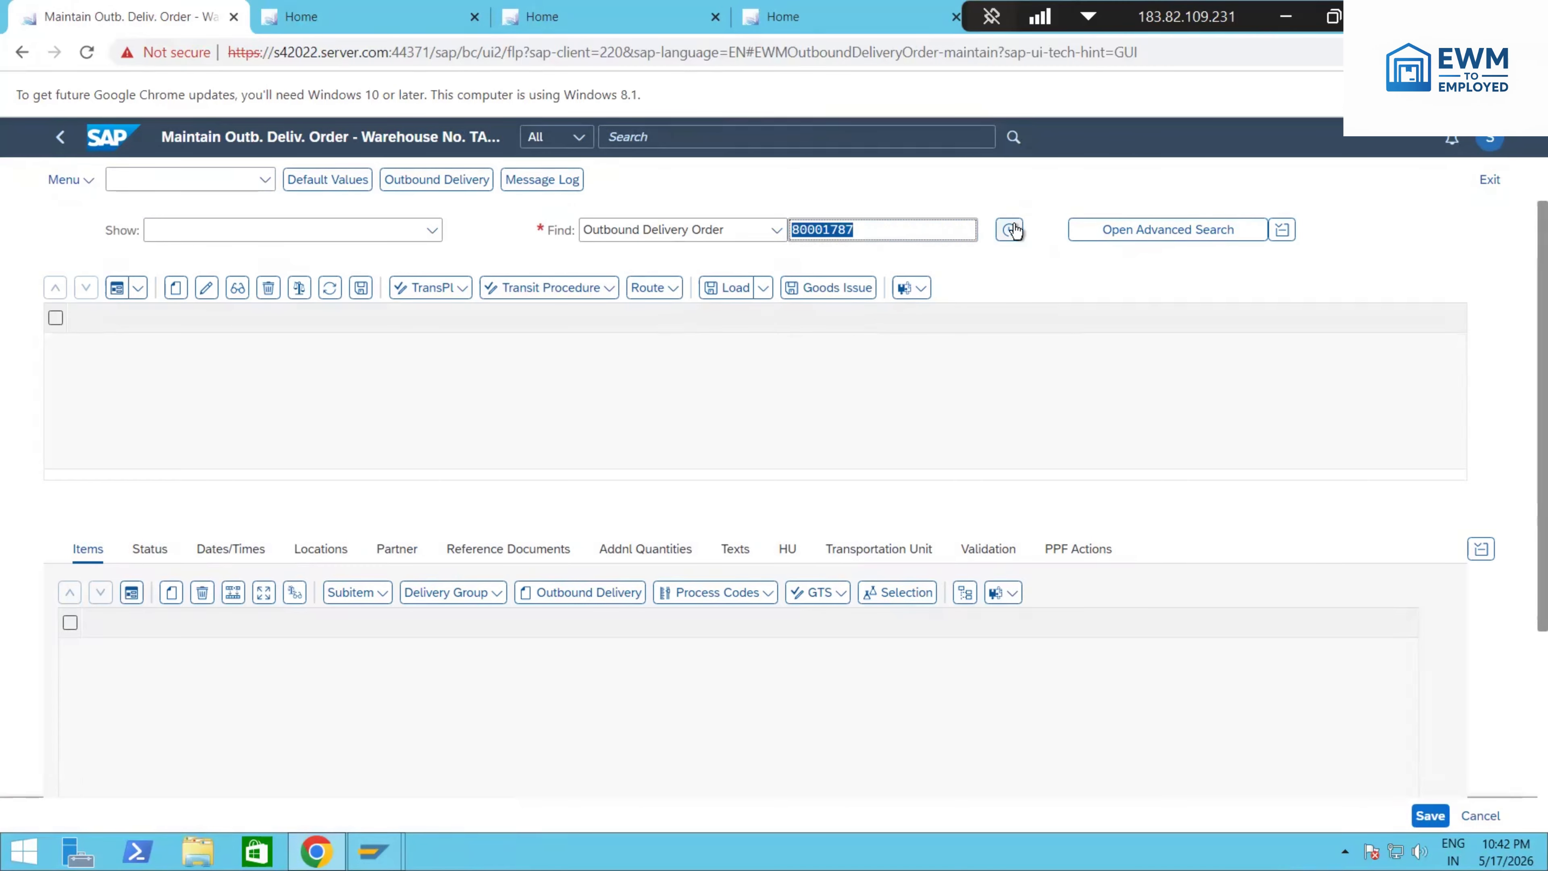
key(Return)
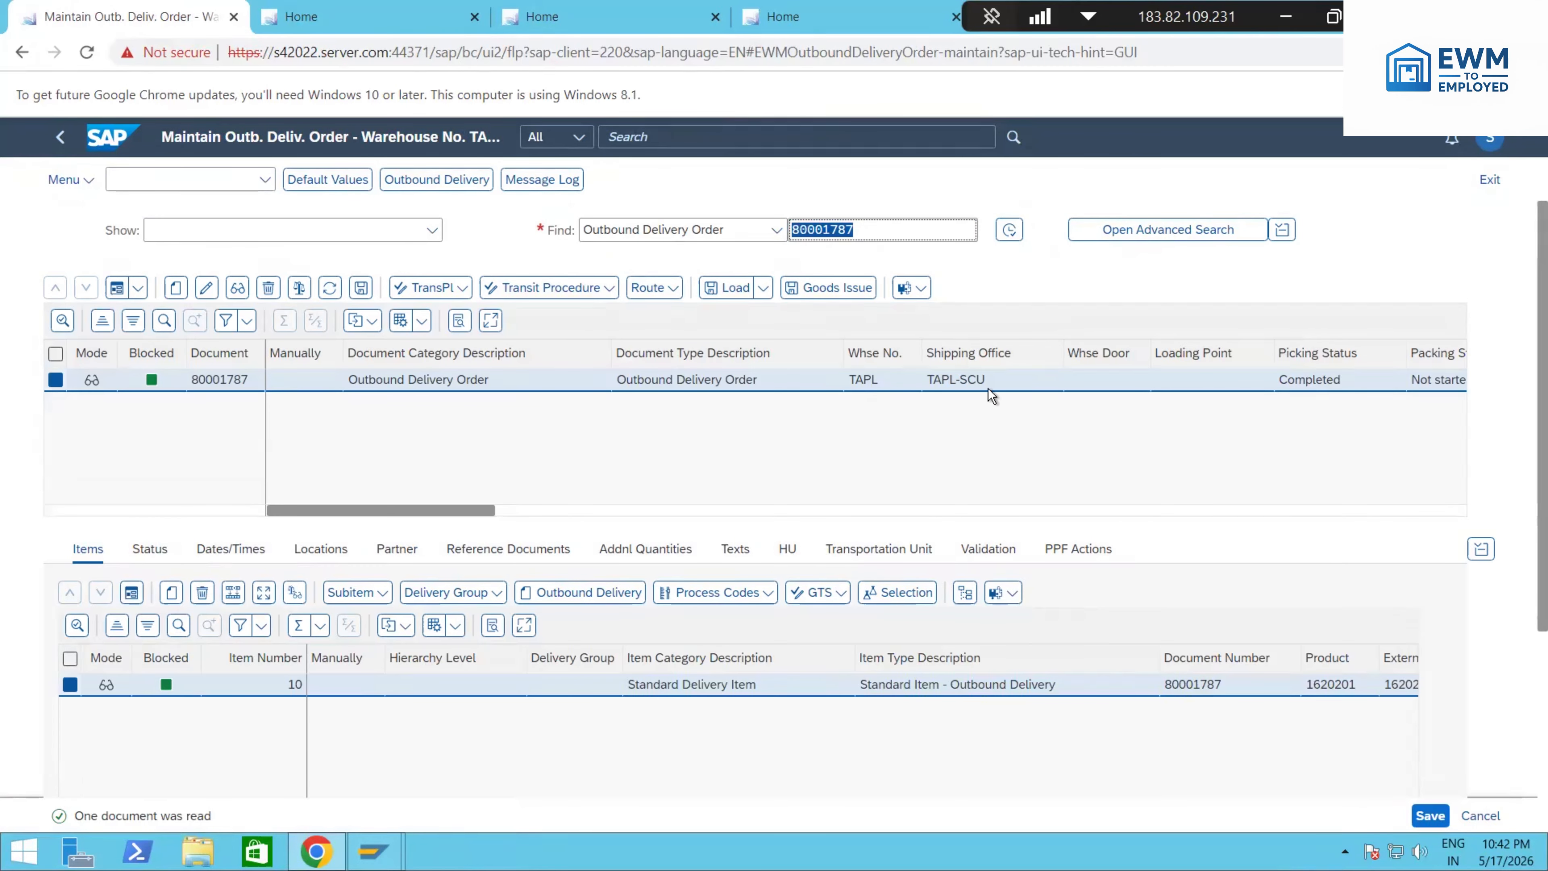
Step: Check the picking status and goods issue status of the found outbound delivery order
click(1291, 357)
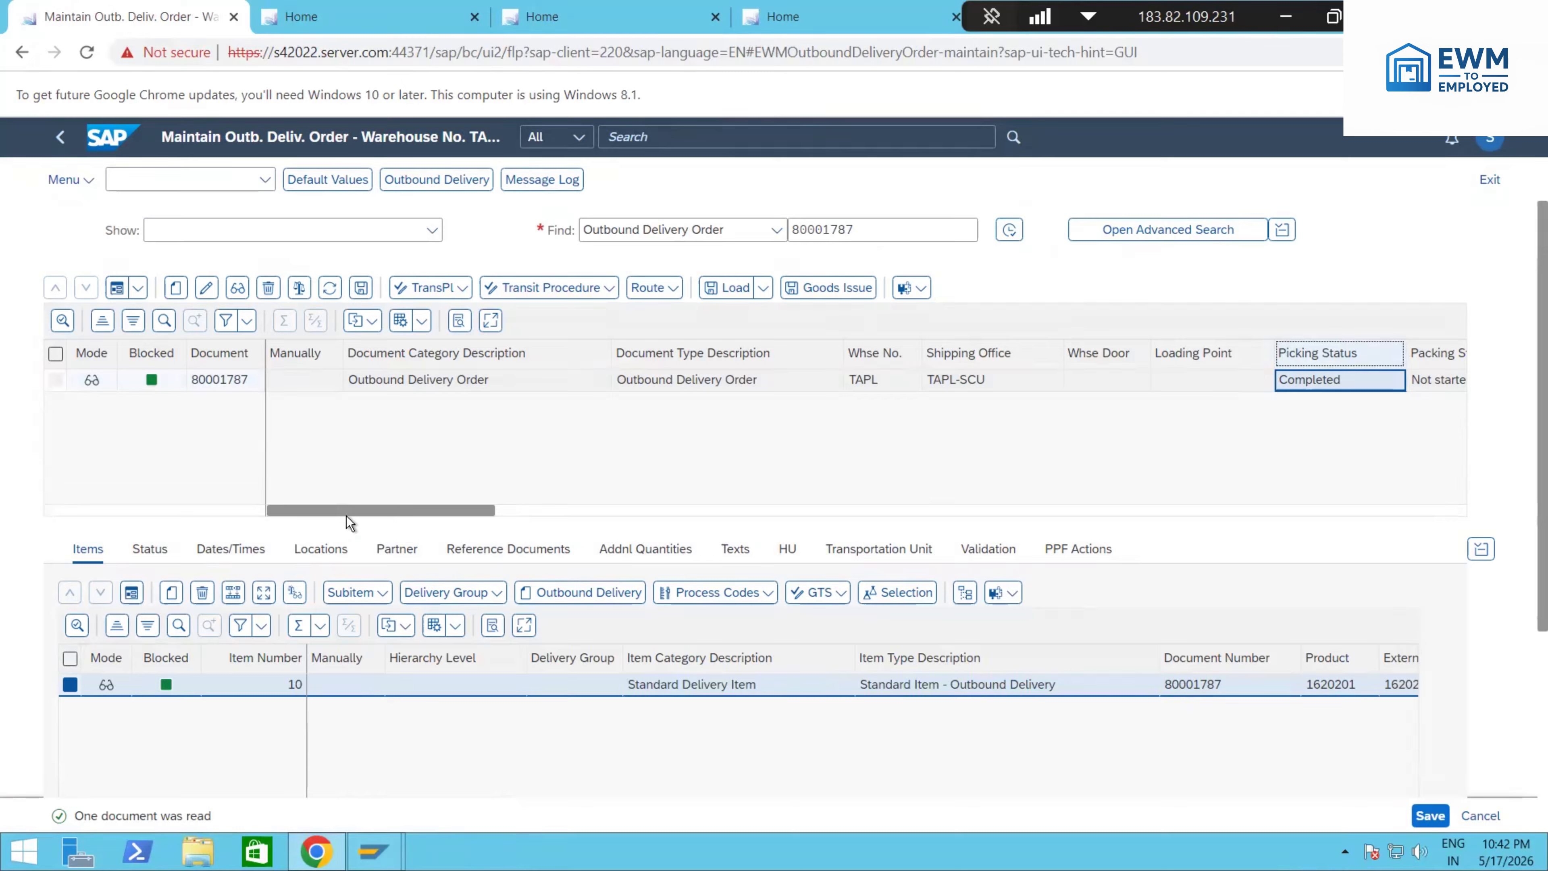
drag(434, 507, 548, 508)
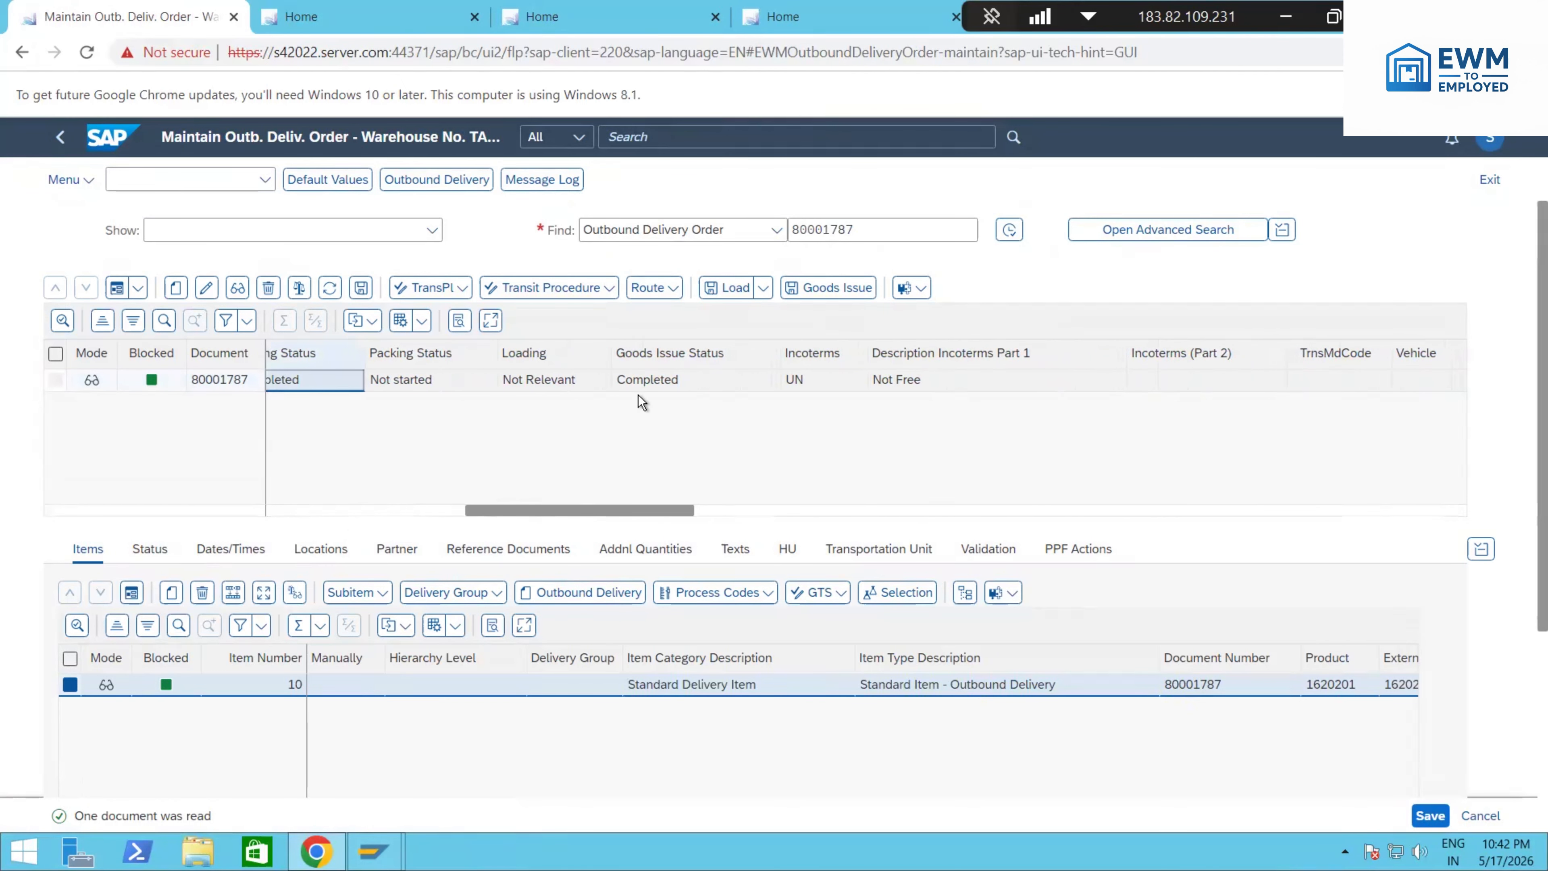
click(674, 380)
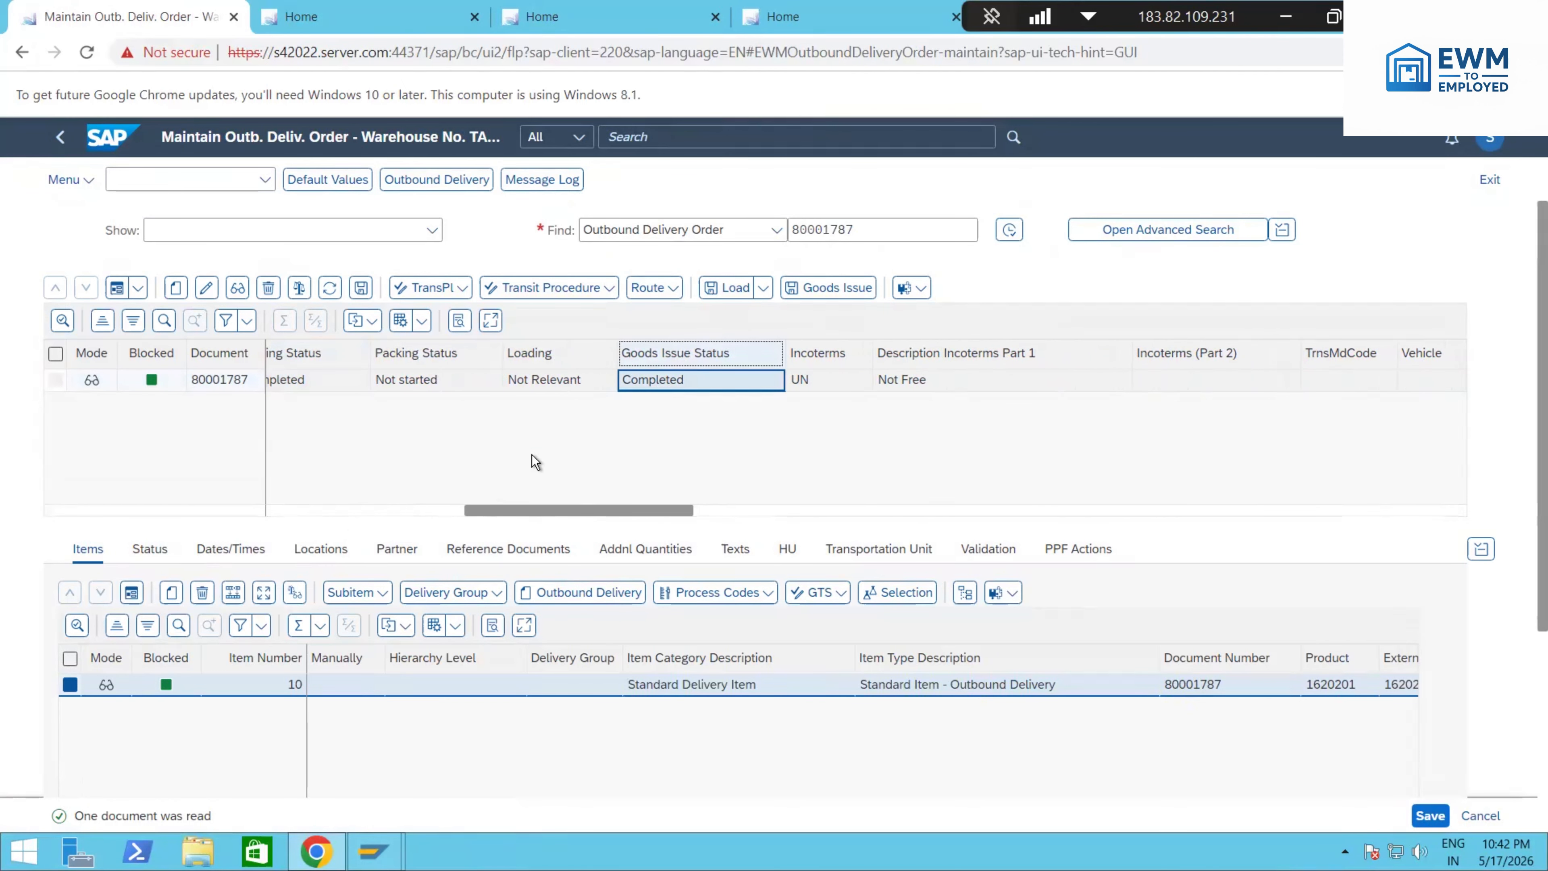
Step: In a second SAP home session, search for the Display Outbound Delivery app and display the same delivery
click(314, 17)
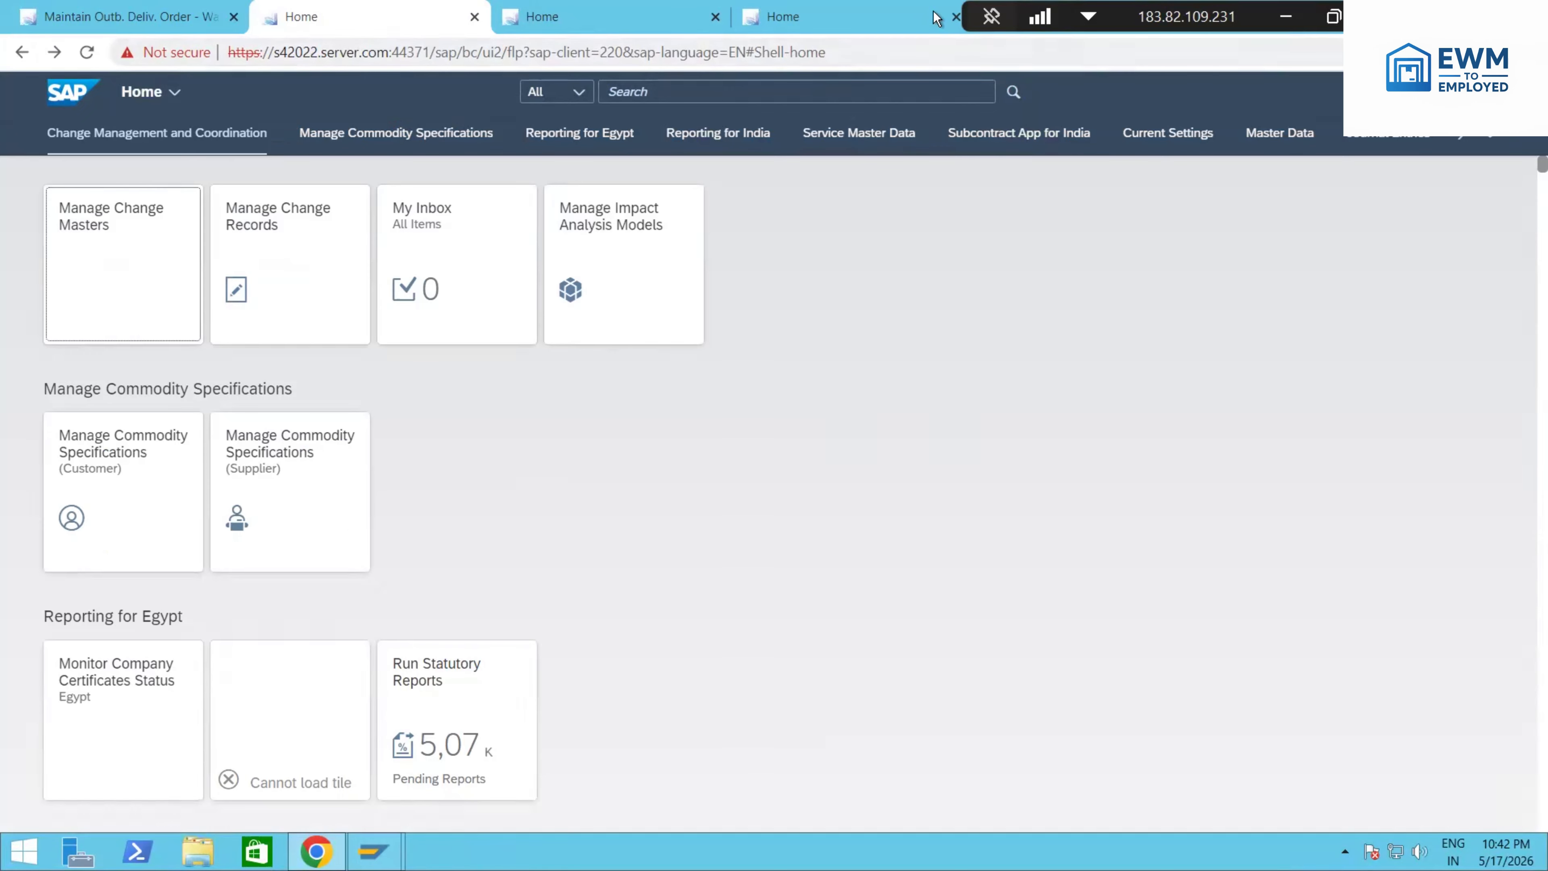
click(354, 21)
click(652, 93)
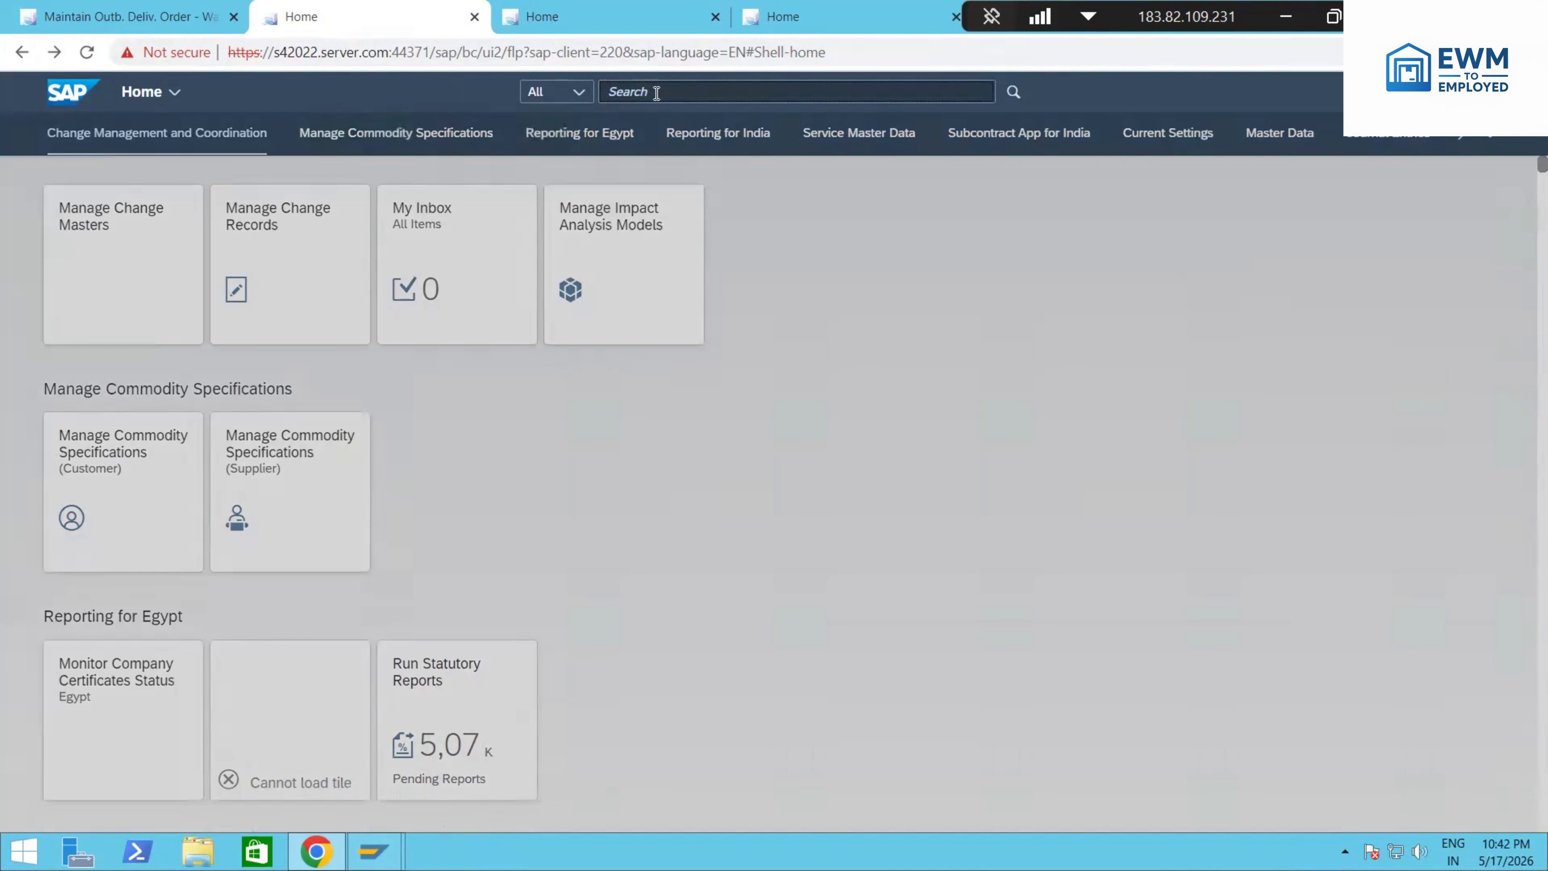
text(Di)
key(BackSpace)
key(BackSpace)
key(BackSpace)
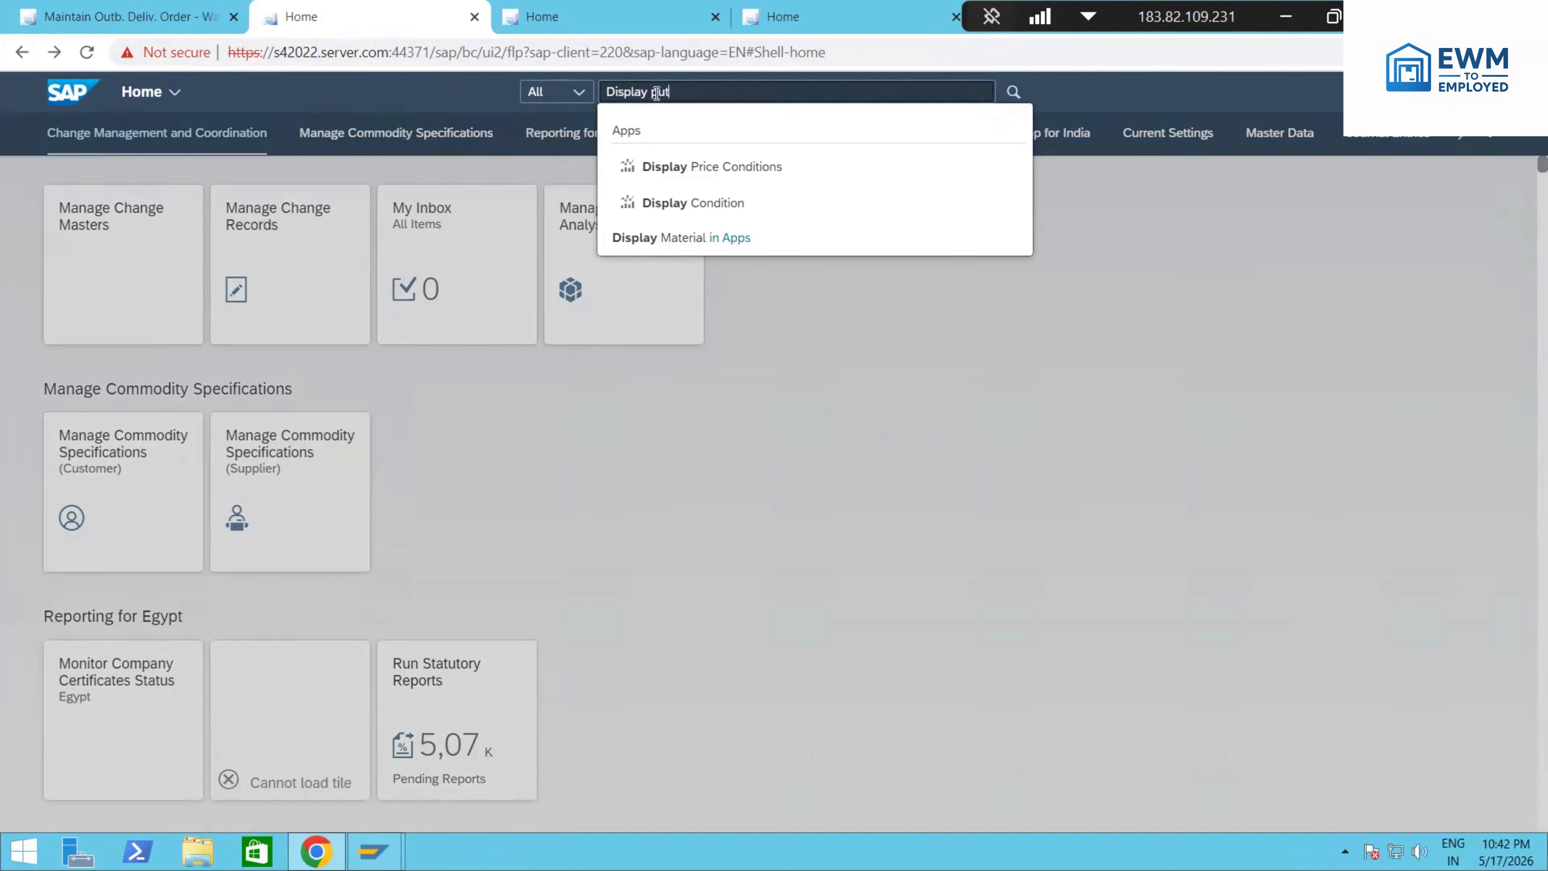
text(outbound deli)
click(795, 210)
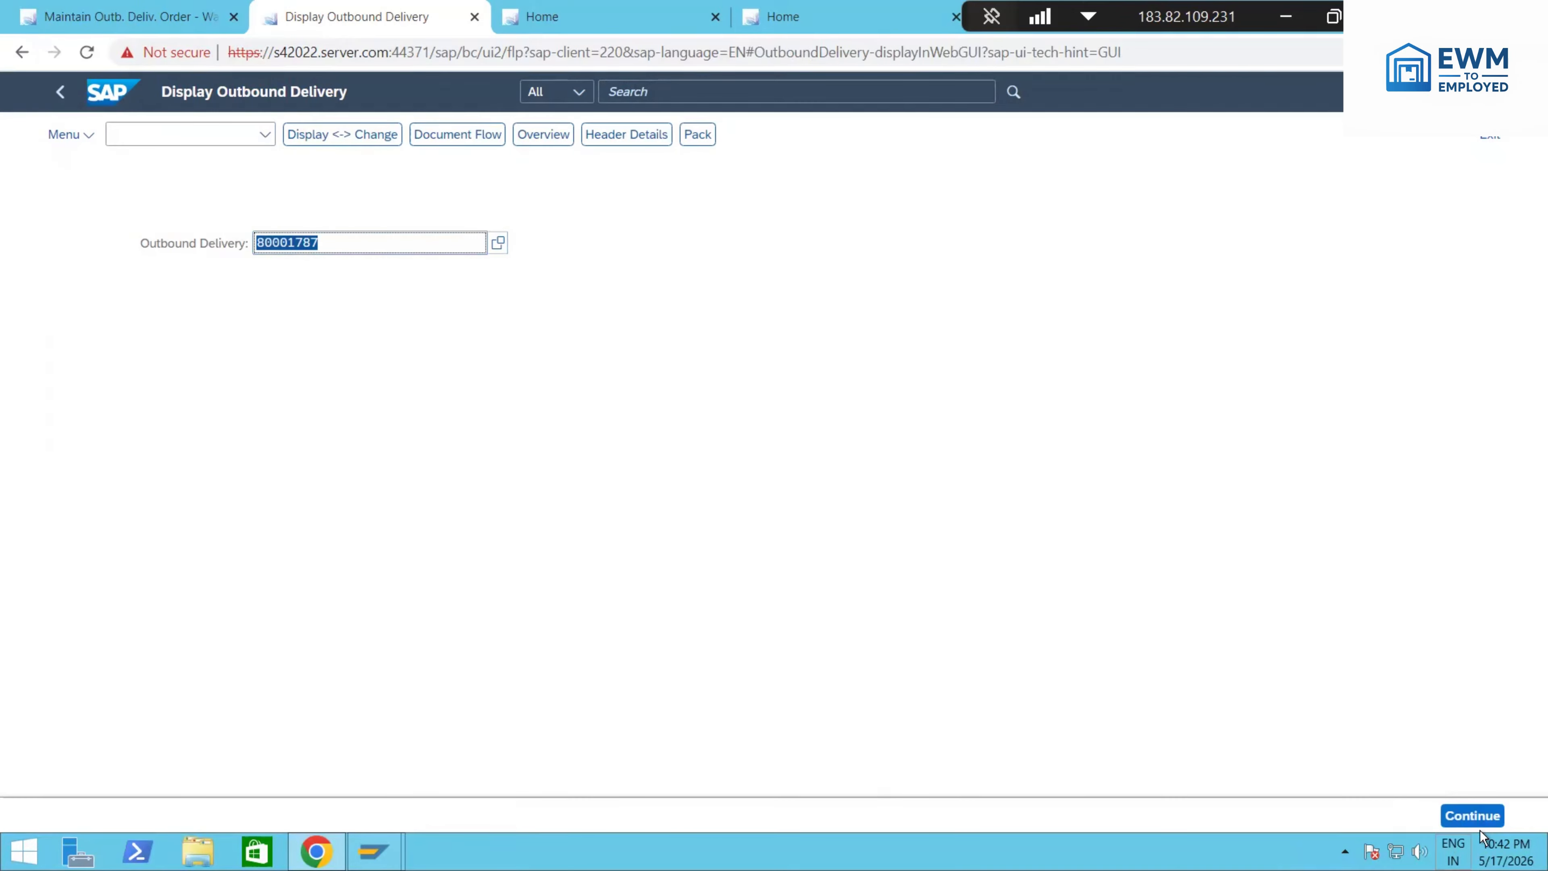
click(1456, 814)
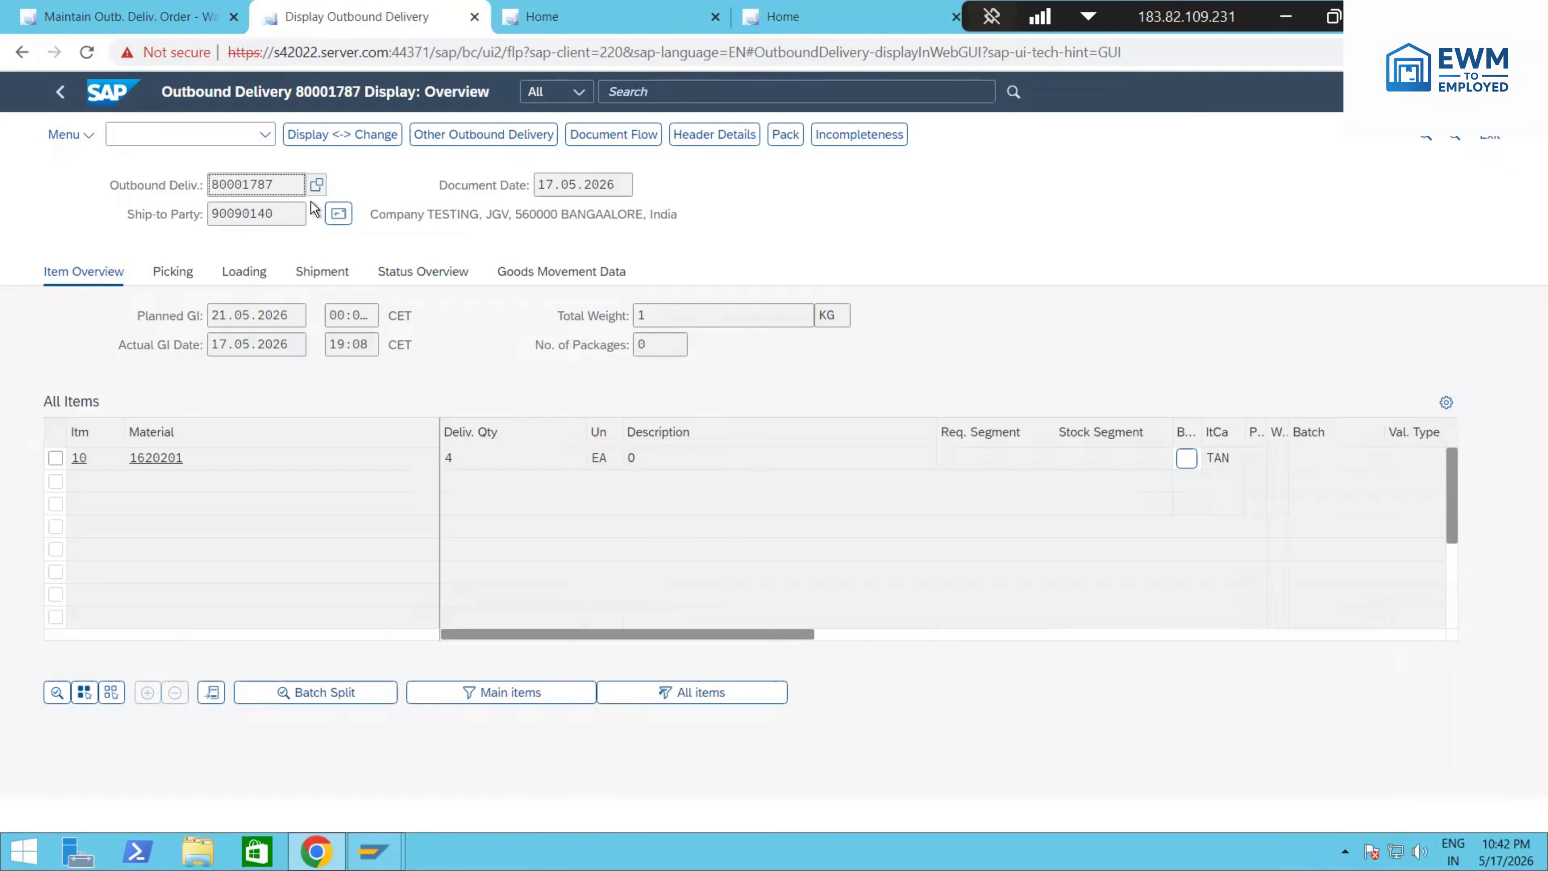
Step: Examine the delivery's document flow and the quantity of its goods issue document, then close the item details
click(576, 136)
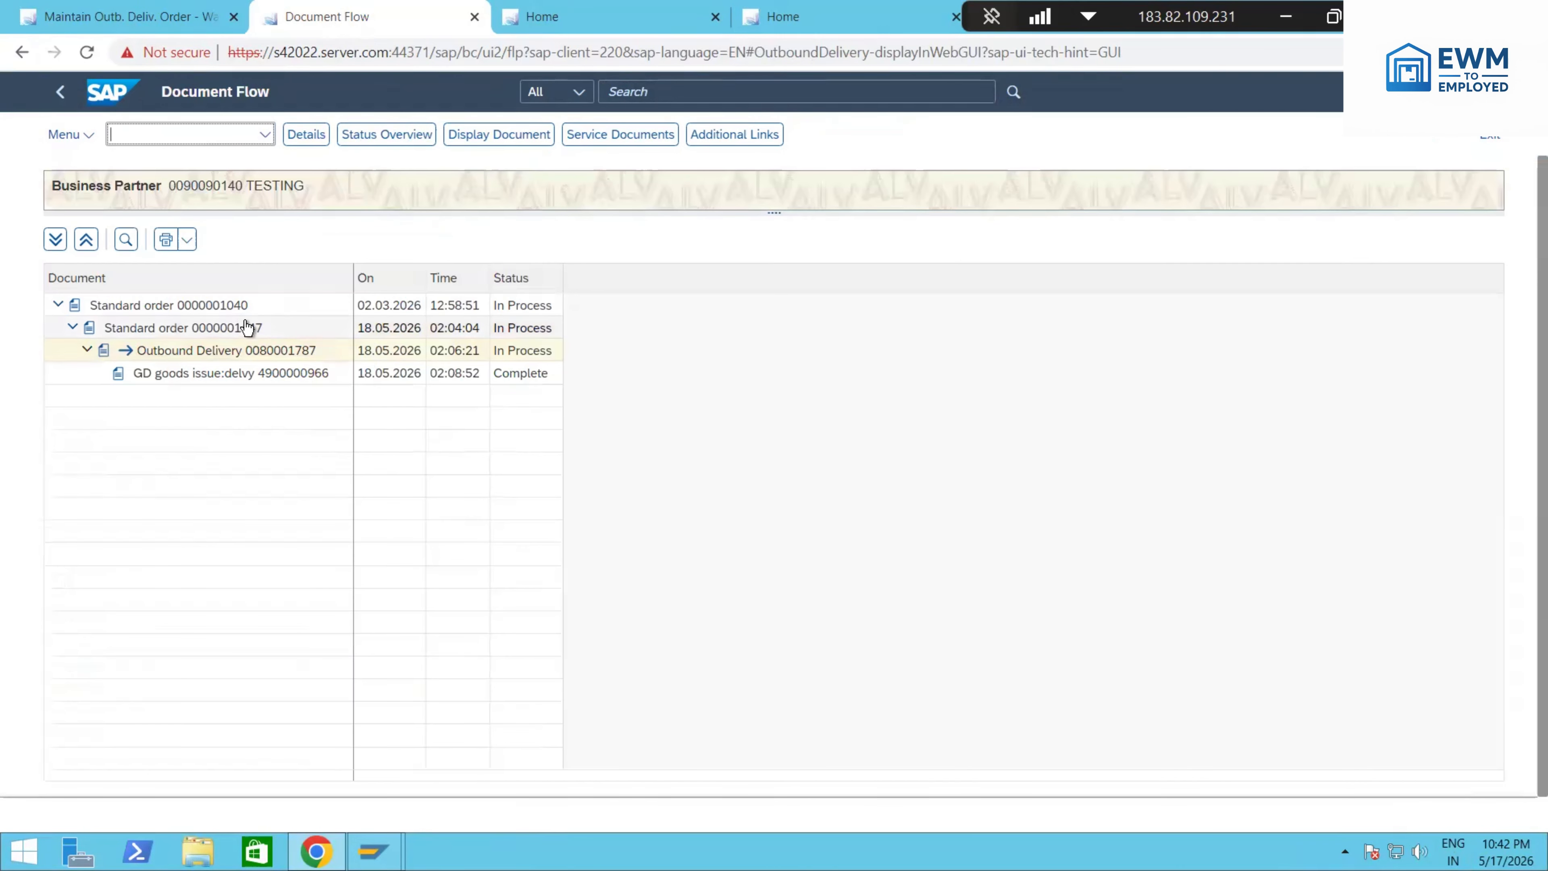
click(262, 377)
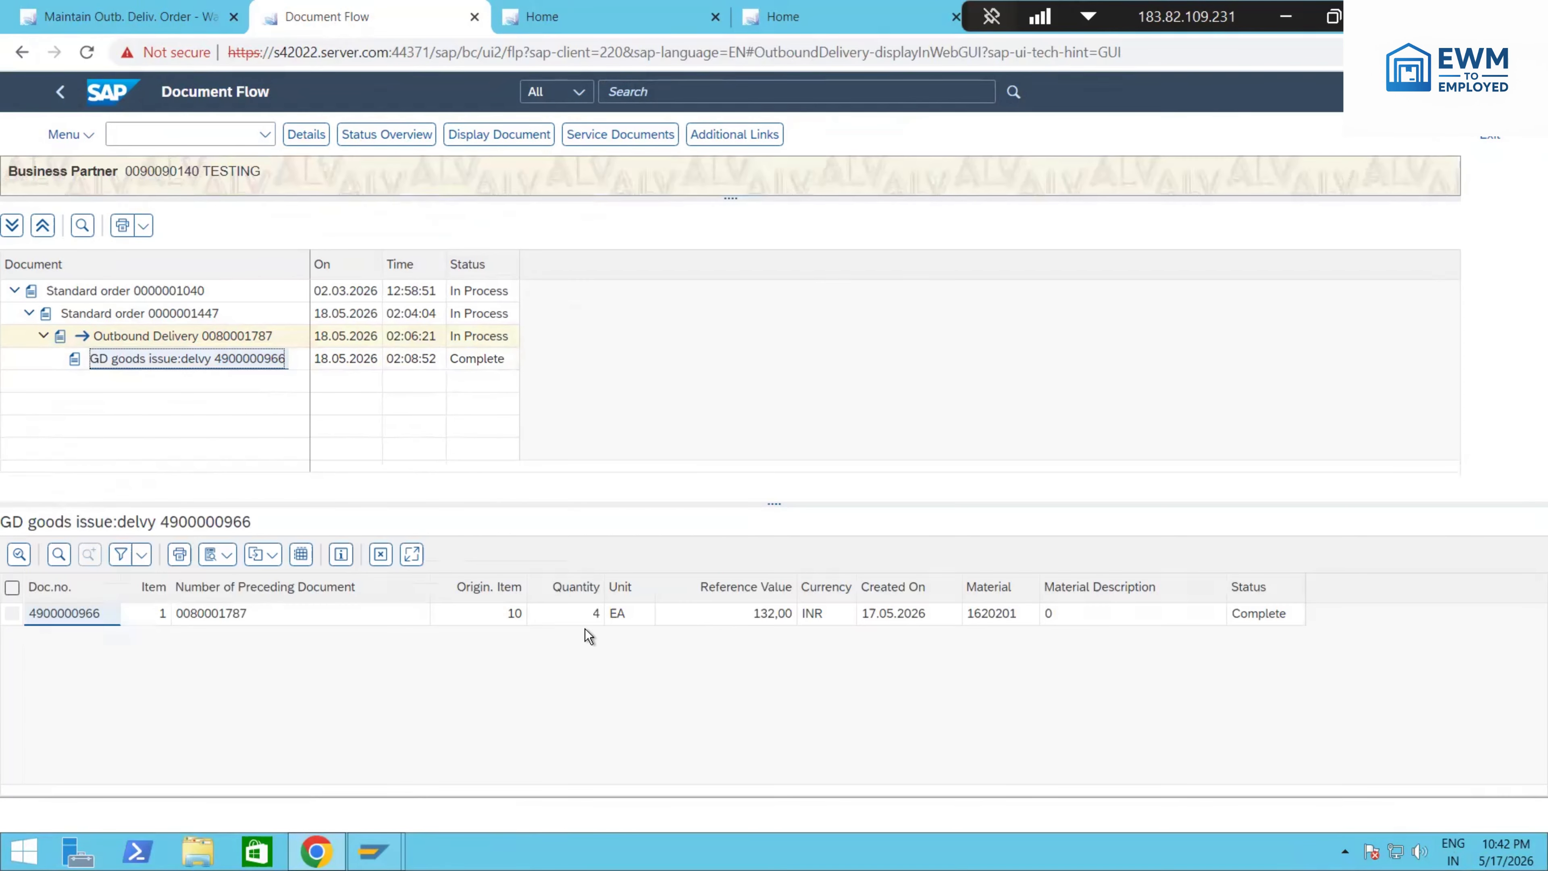
click(586, 619)
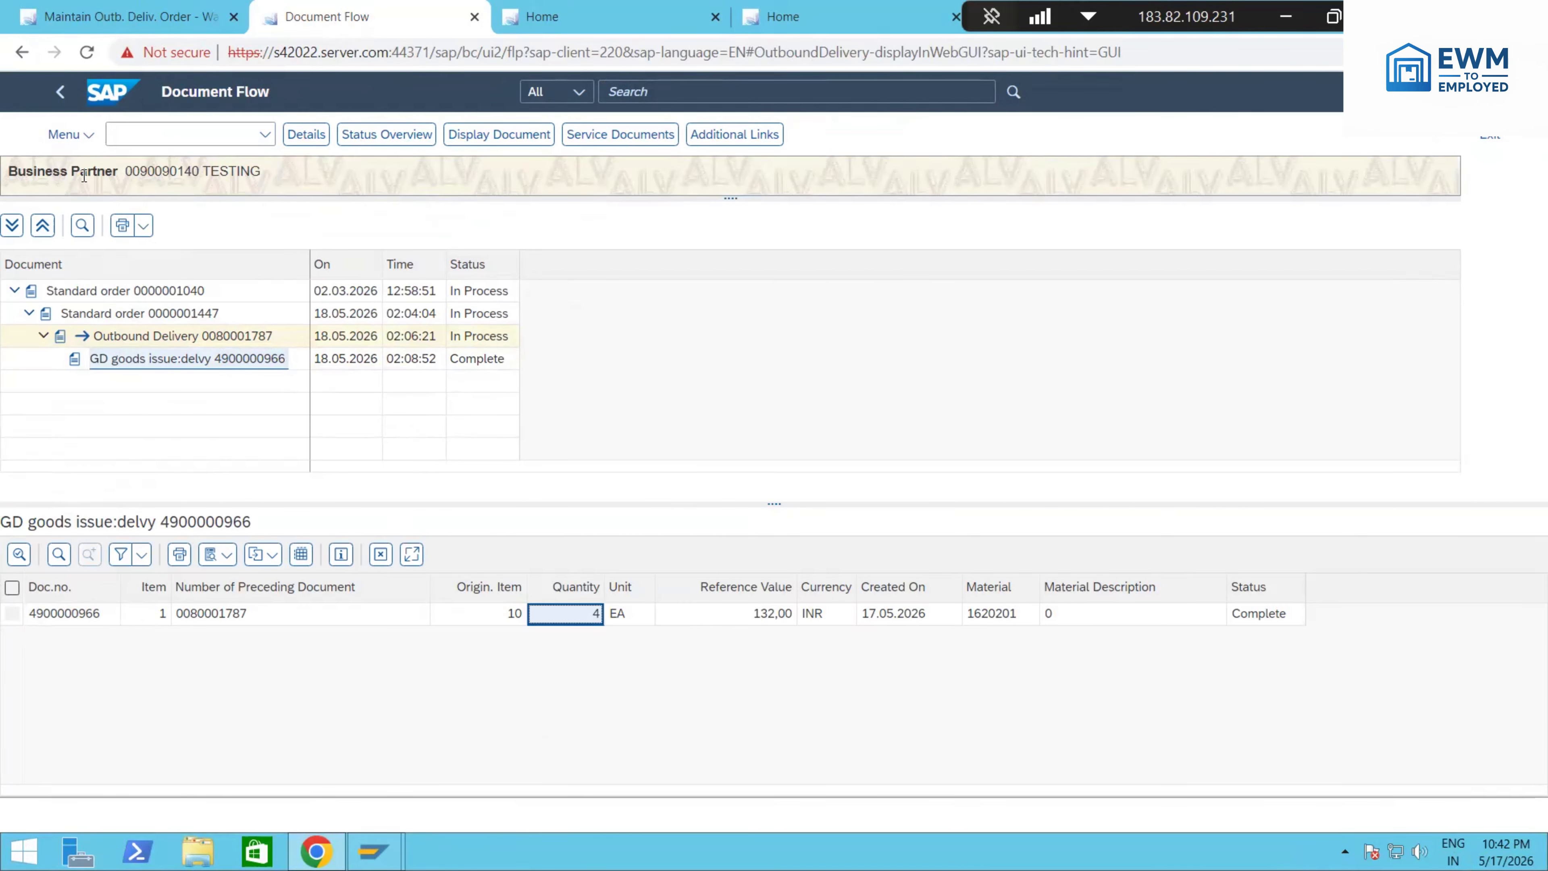
click(60, 93)
Step: Return to the outbound delivery order maintenance and go to the related Outbound Delivery screen
click(153, 18)
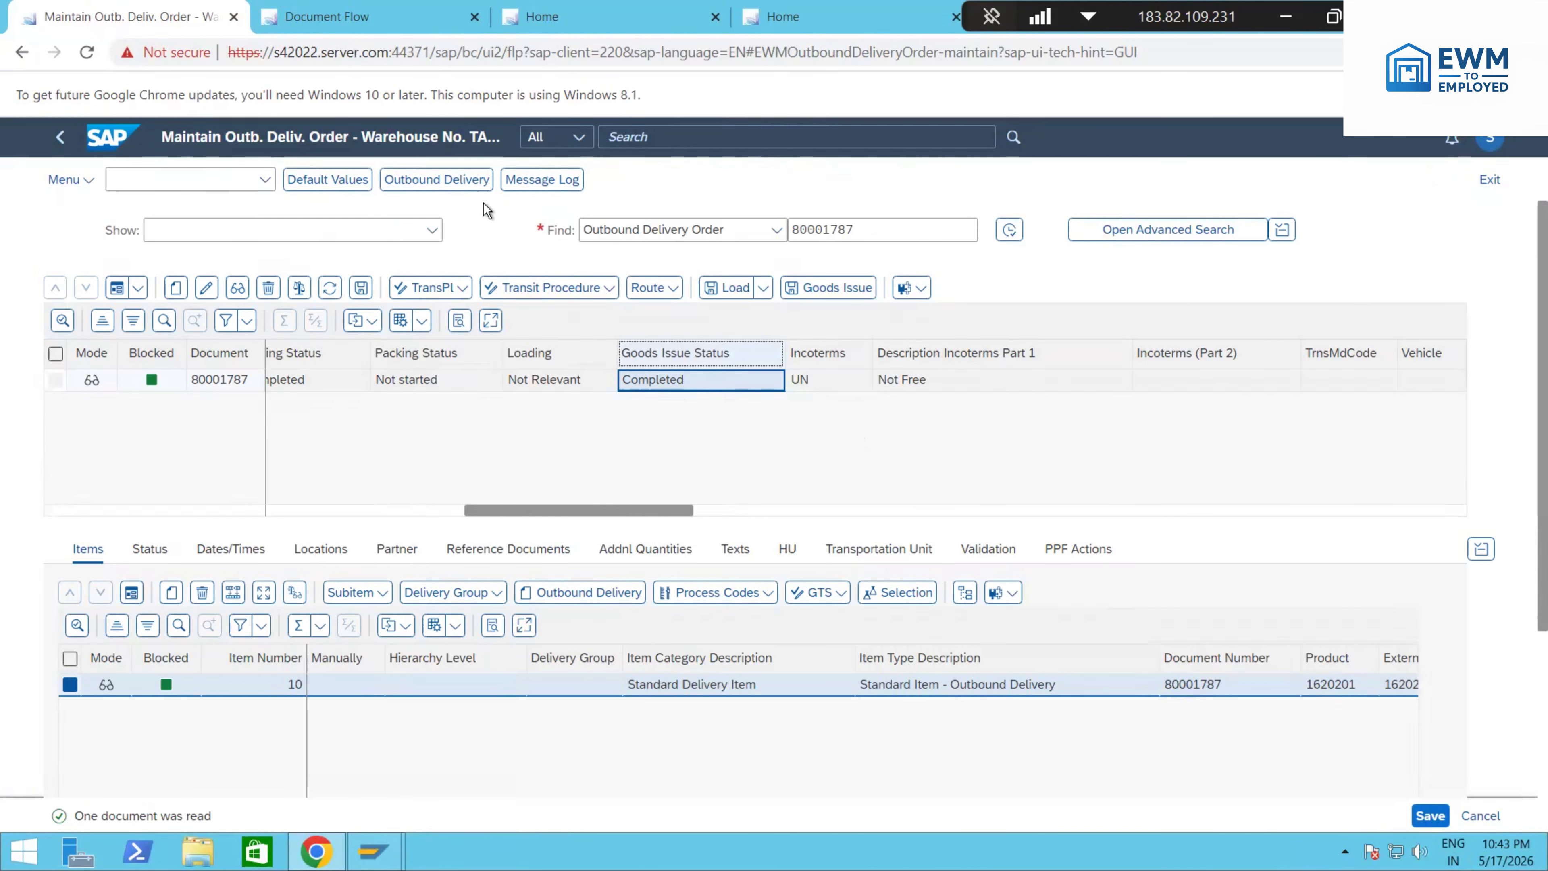
click(468, 191)
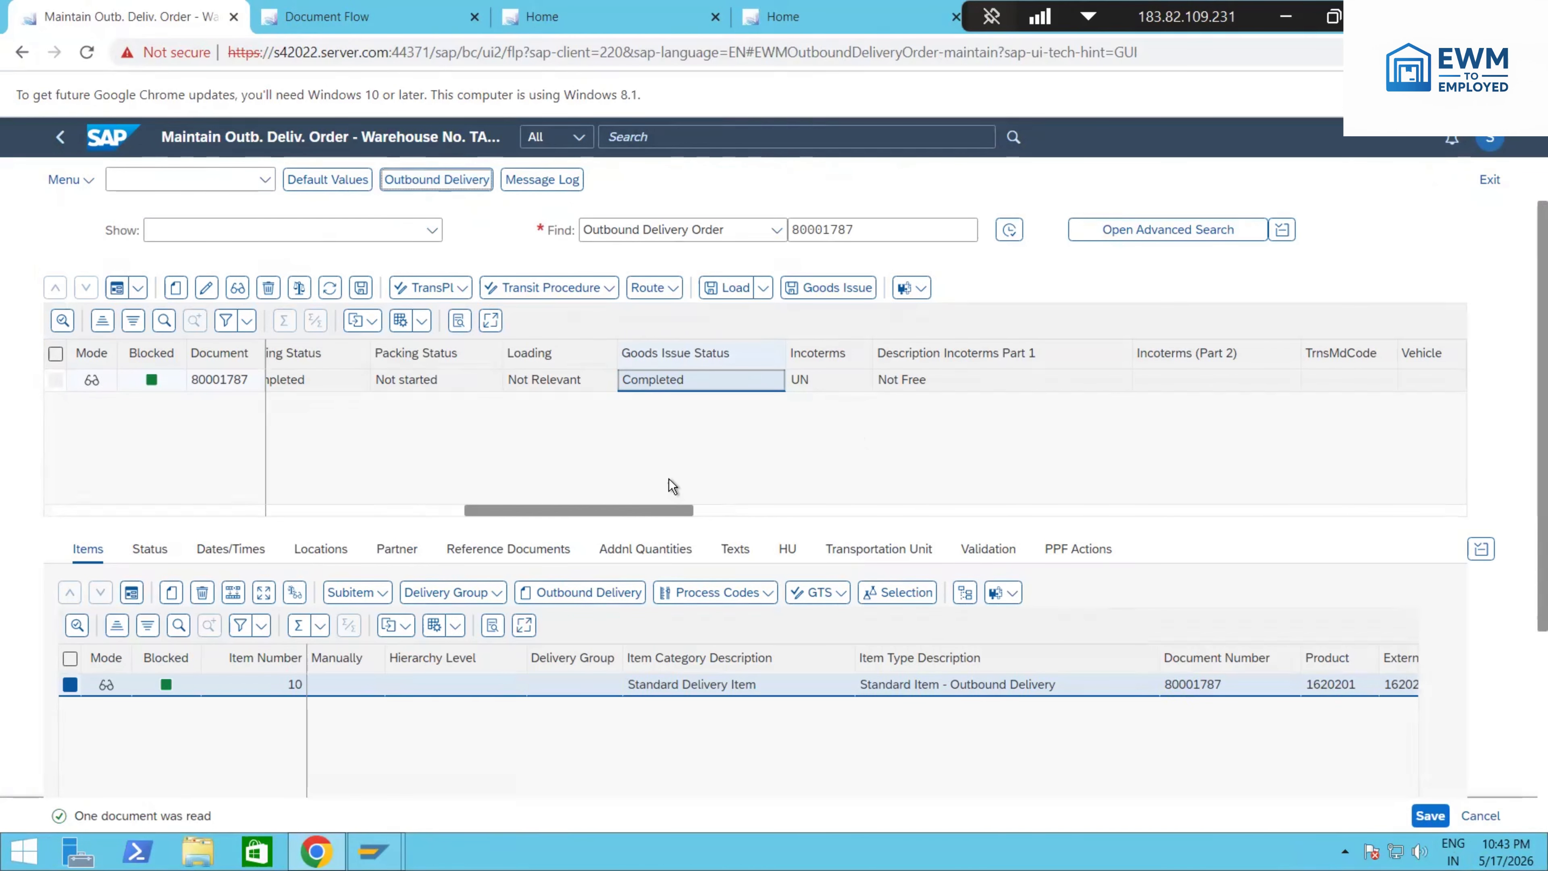
click(792, 231)
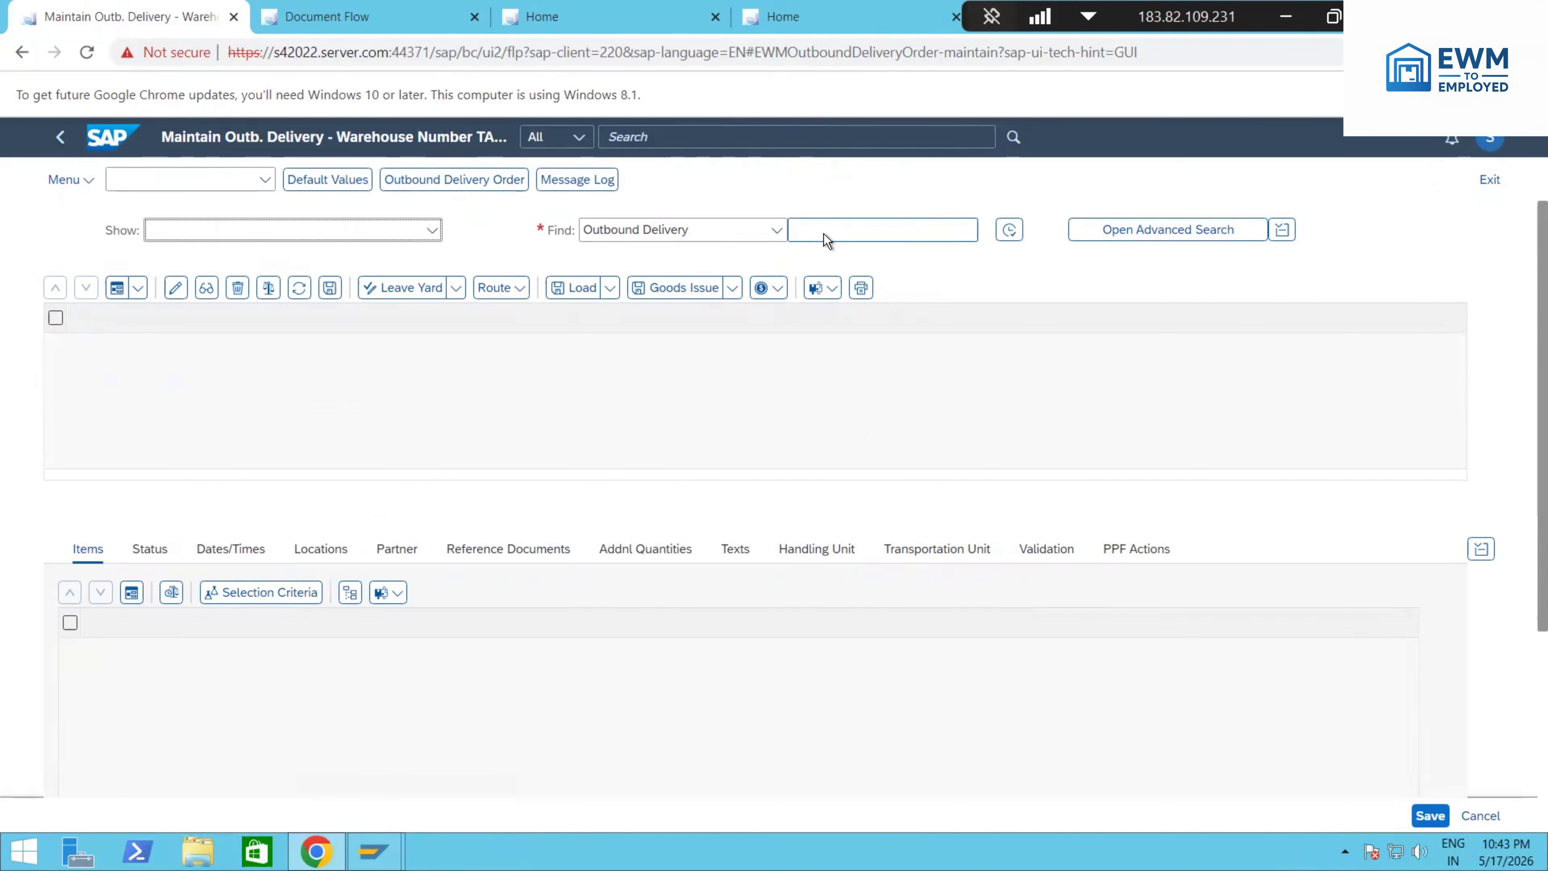
text(https://s42022.server.com:44371/sap)
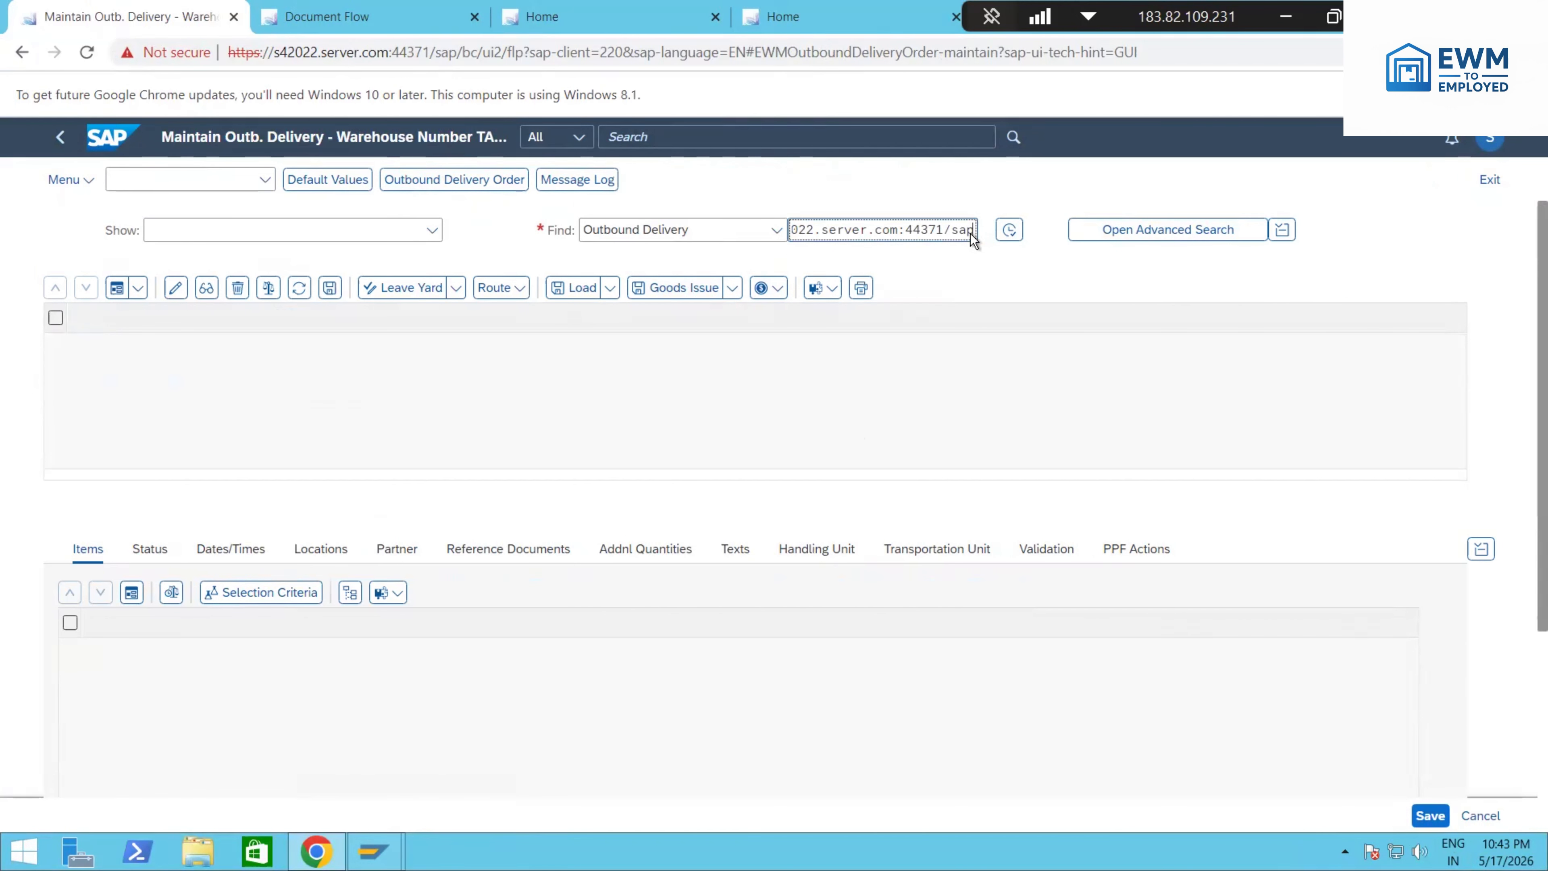
drag(964, 235, 767, 221)
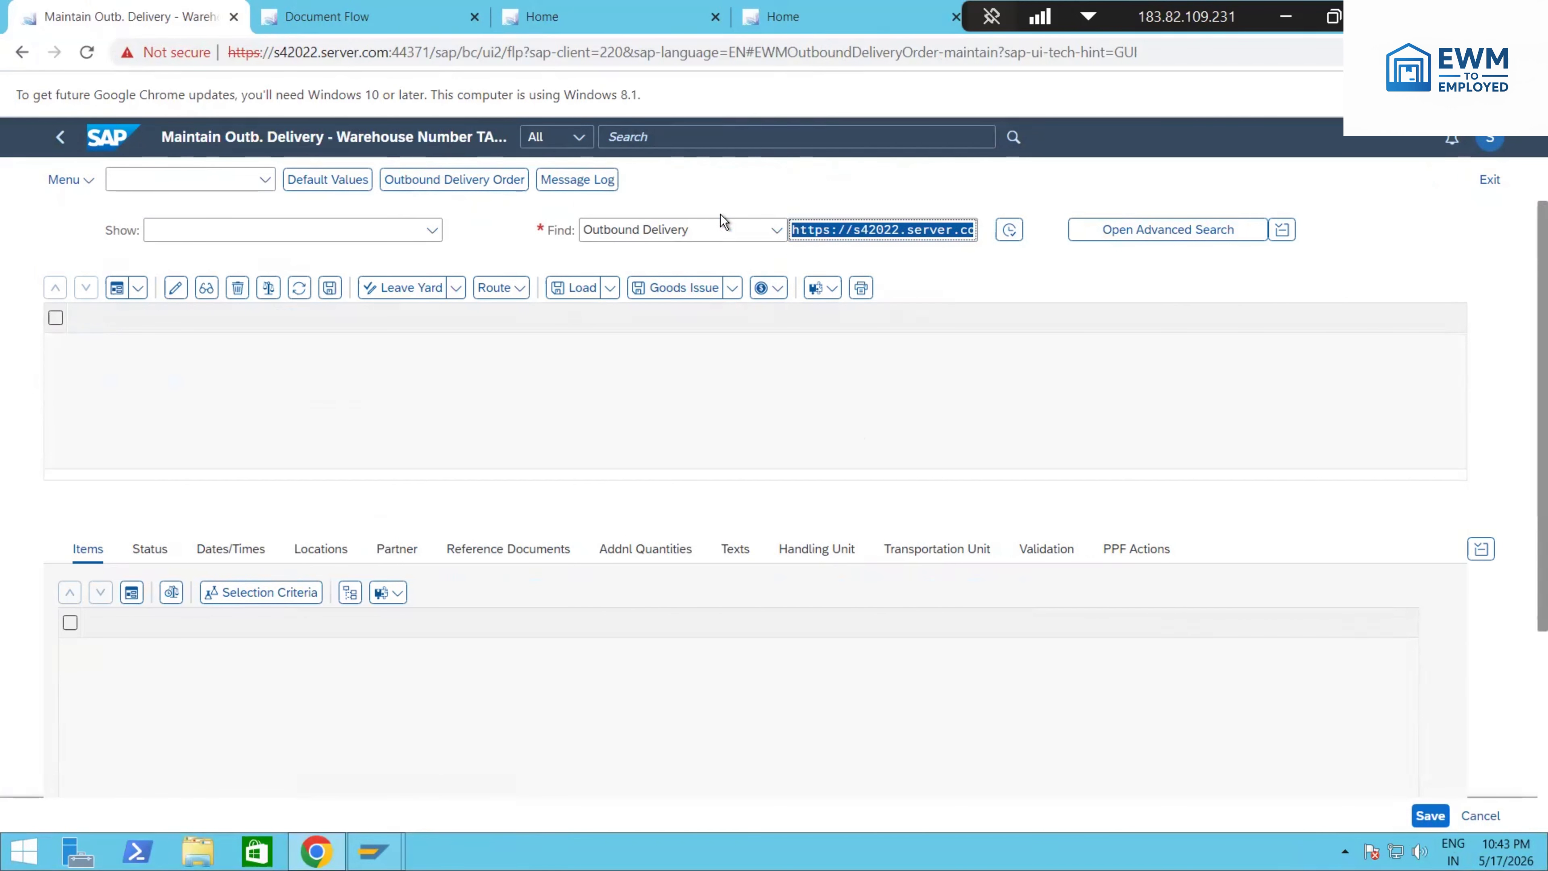
key(BackSpace)
Step: Copy the outbound delivery number from the delivery display and use it to find the outbound delivery in the warehouse maintenance screen
click(359, 14)
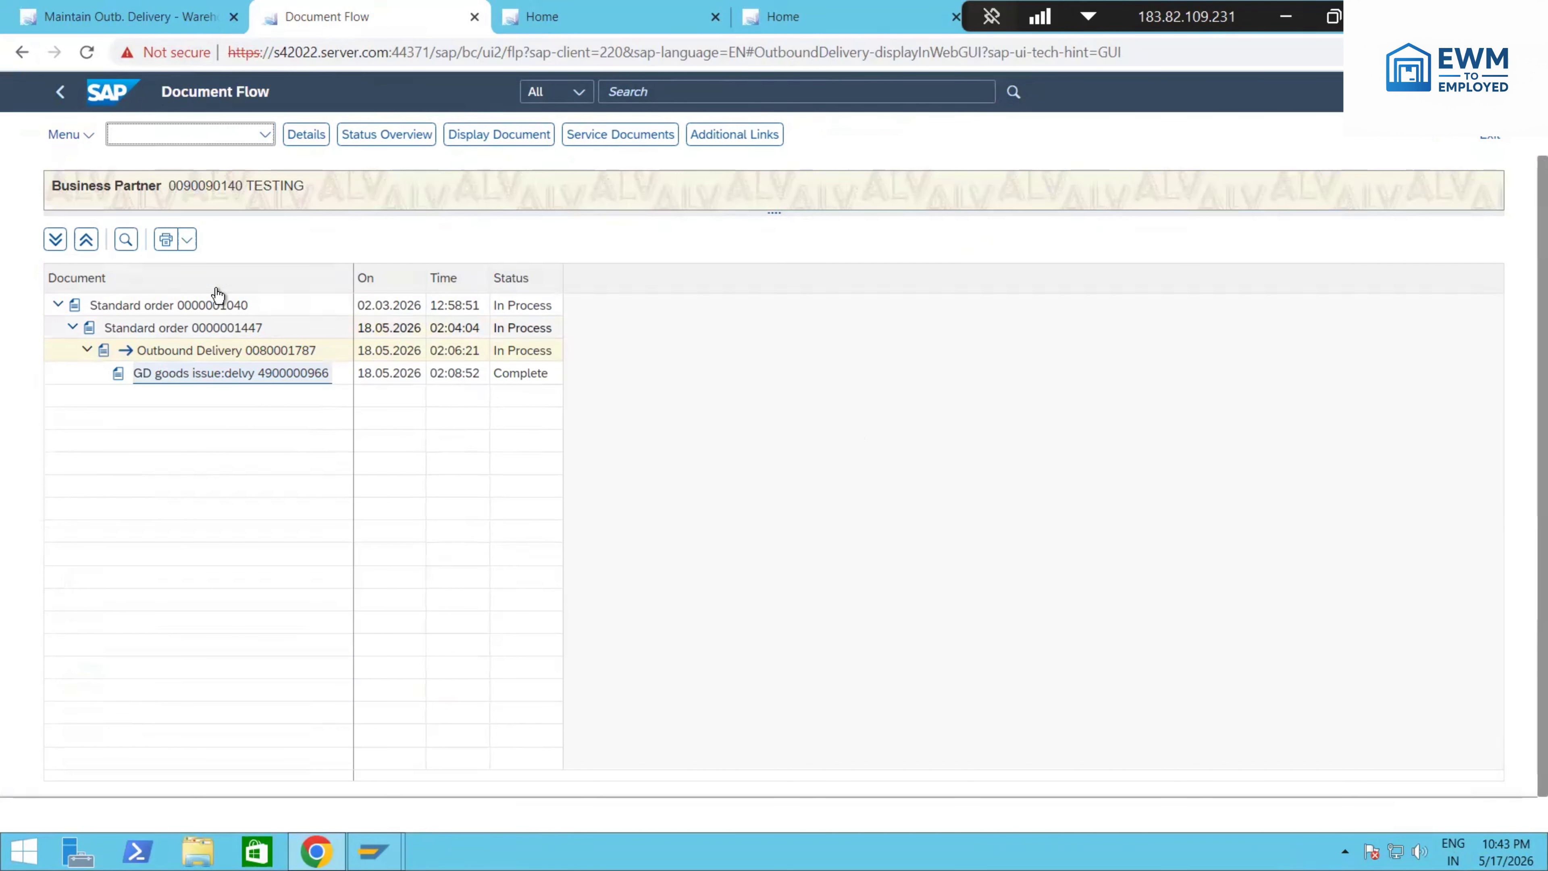
click(59, 92)
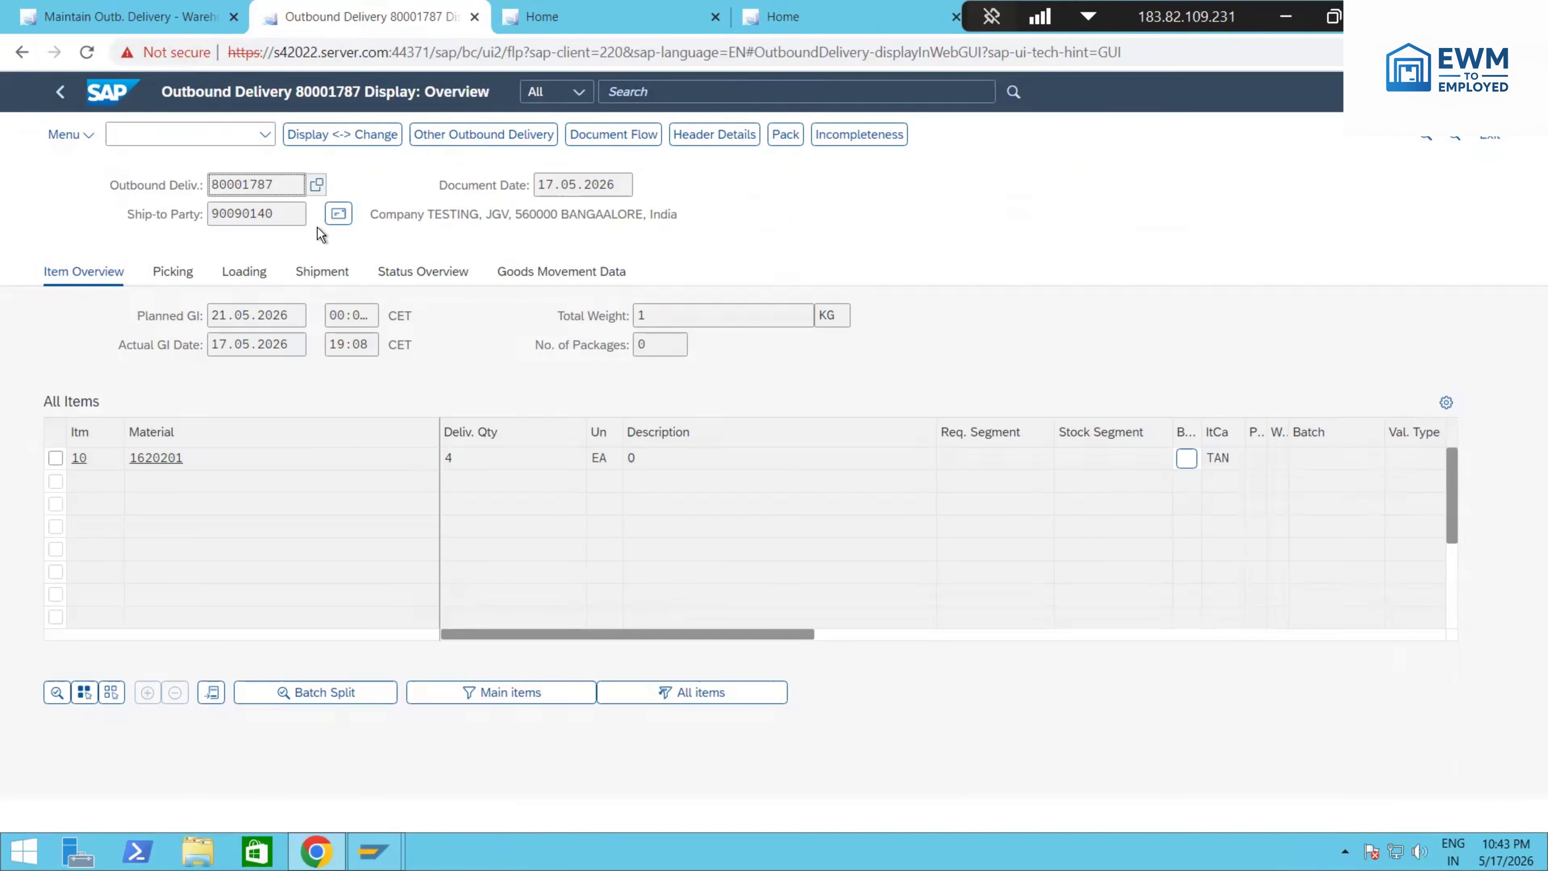
double_click(283, 190)
key(ctrl+c)
click(201, 16)
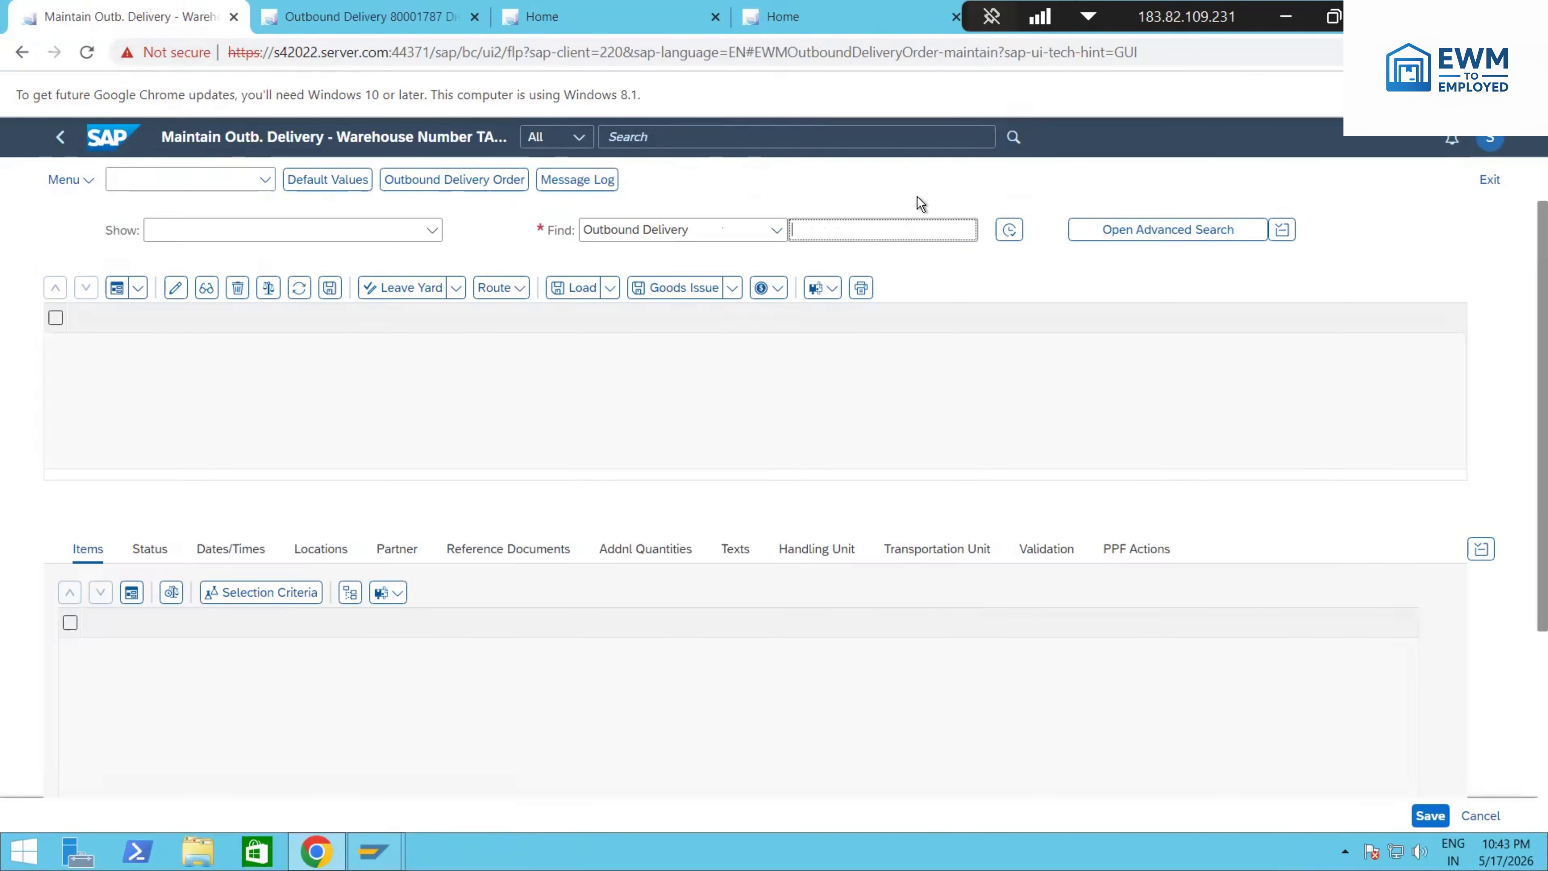
click(861, 234)
key(ctrl+v)
click(1010, 230)
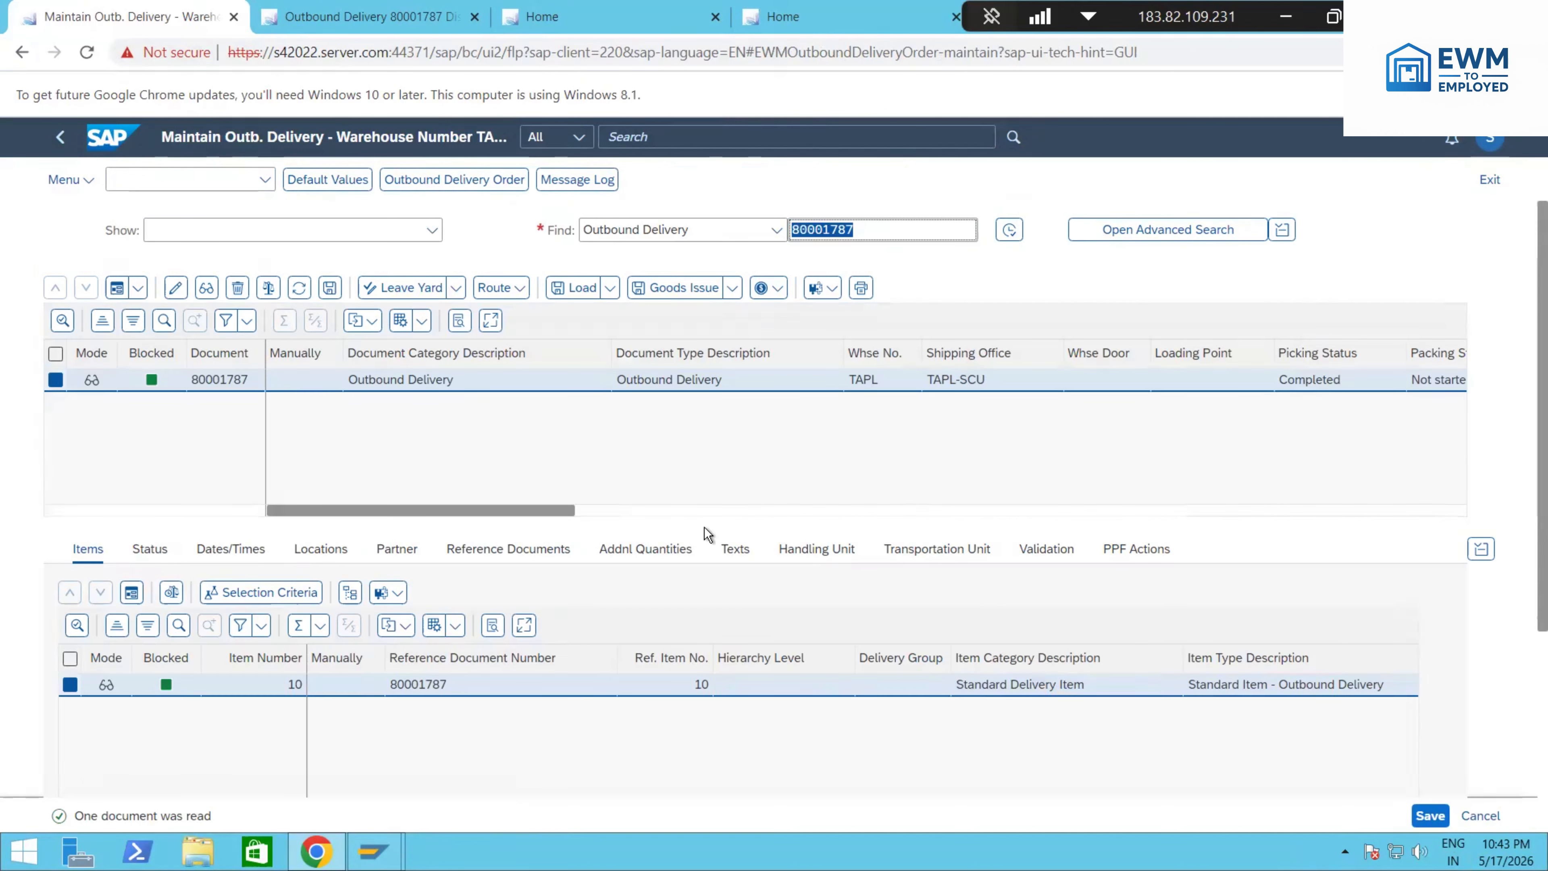
Step: Check the outbound delivery's goods issue status and carry out Reverse Goods Issue on it
drag(549, 508, 723, 529)
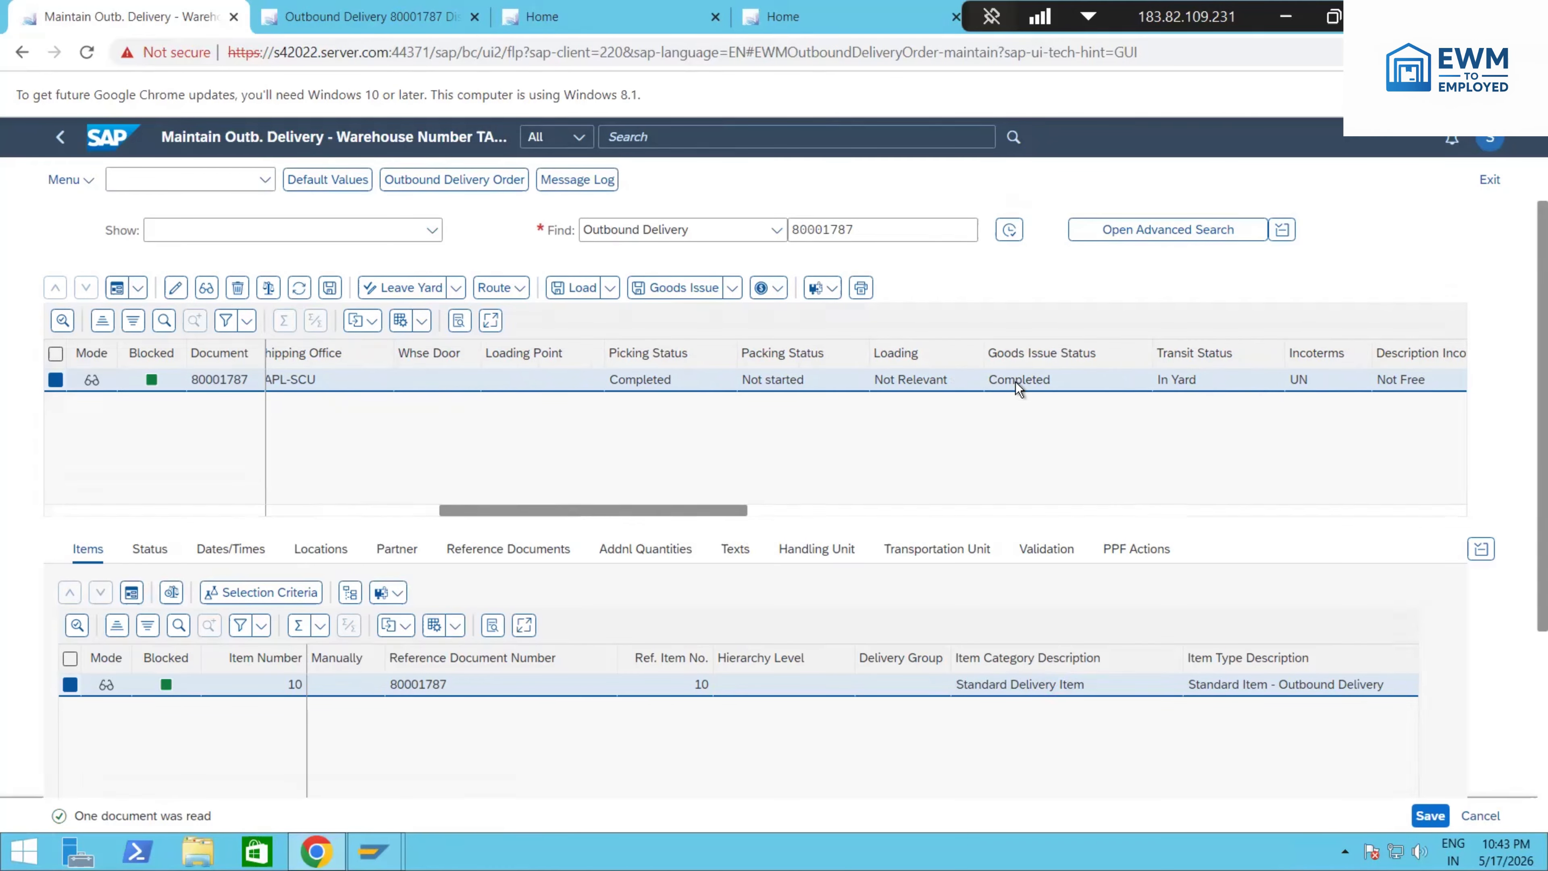
click(731, 288)
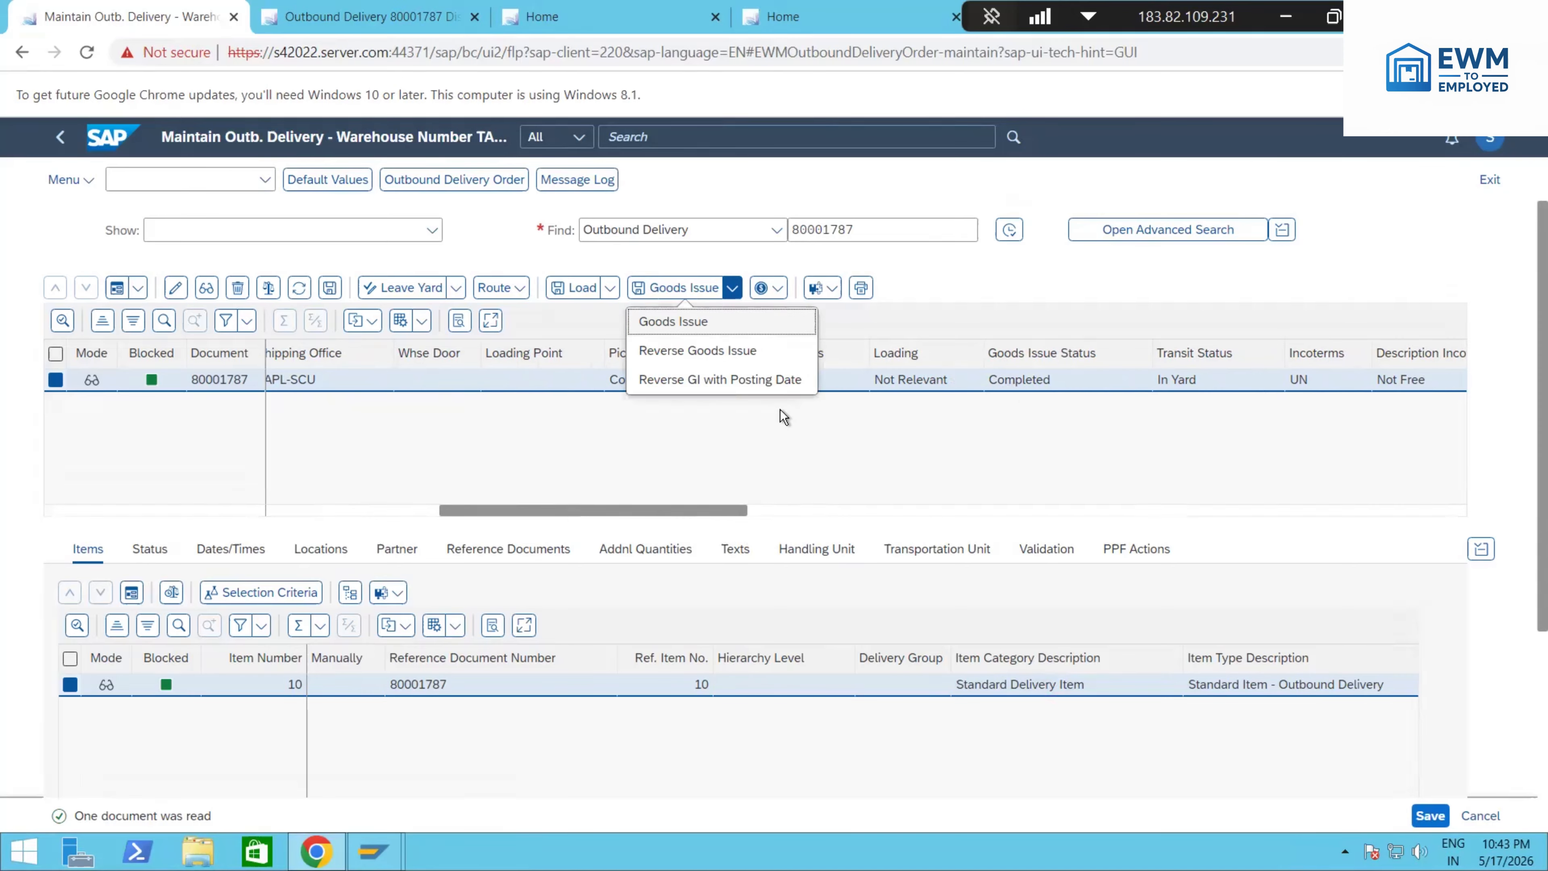
click(717, 353)
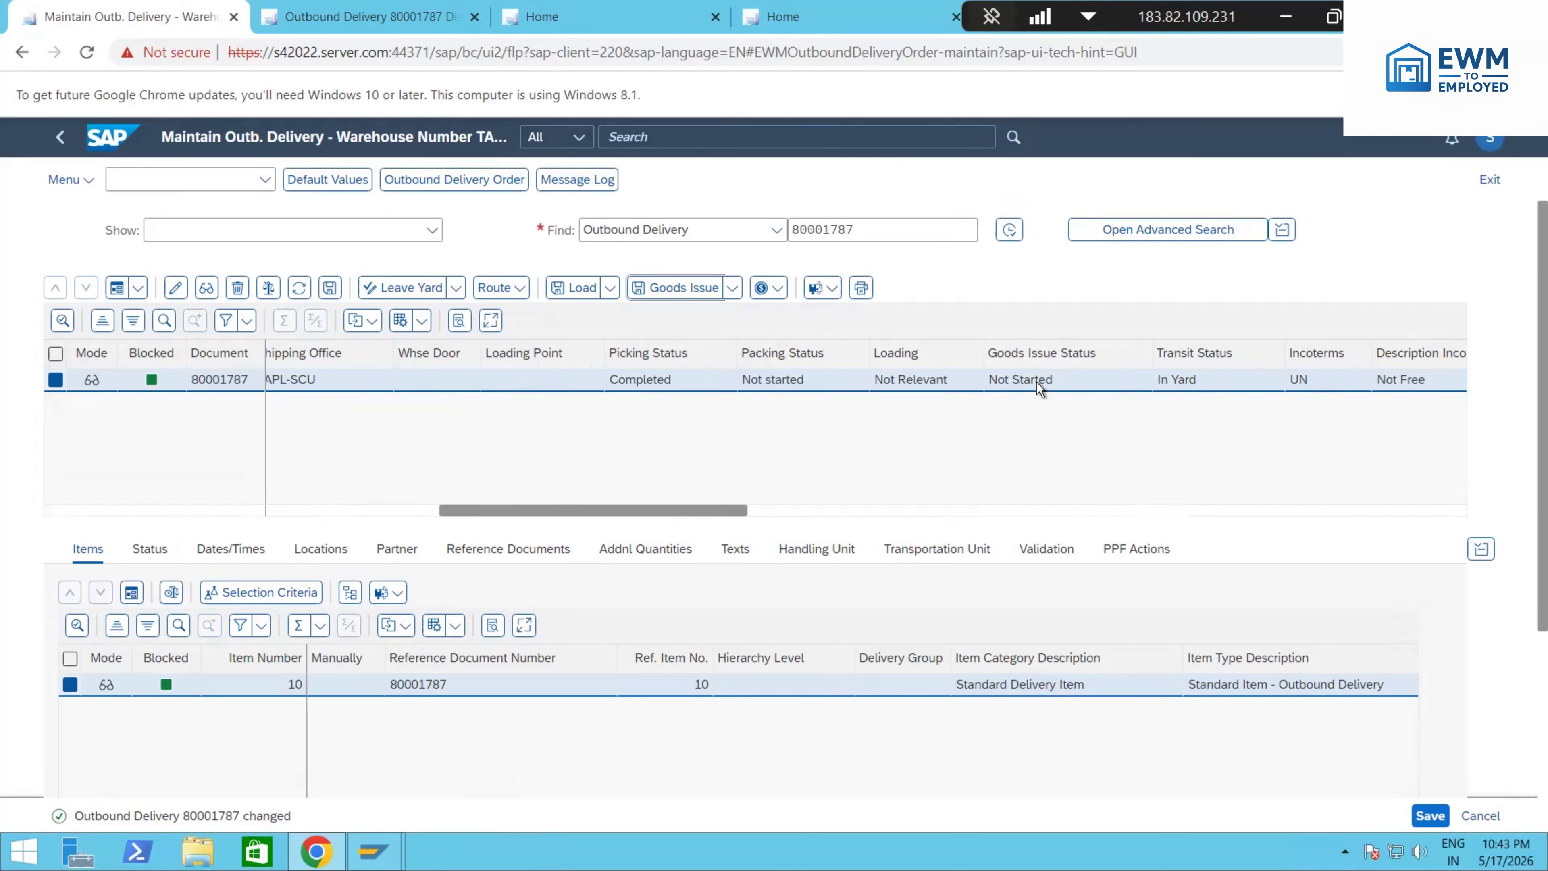
Step: Delete the outbound delivery and save the deletion
click(239, 291)
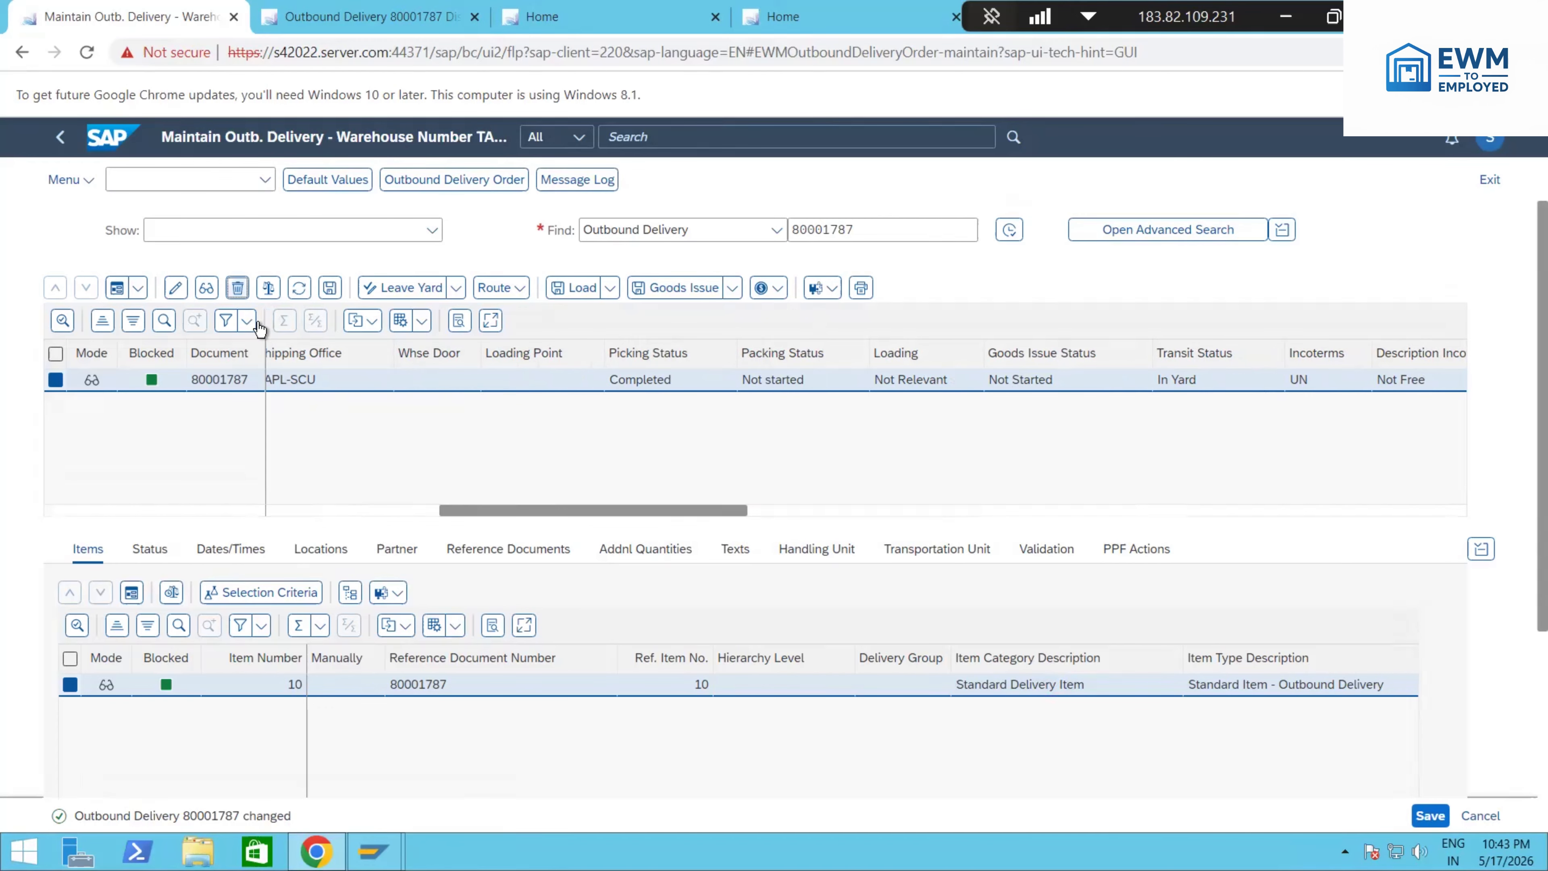
click(320, 289)
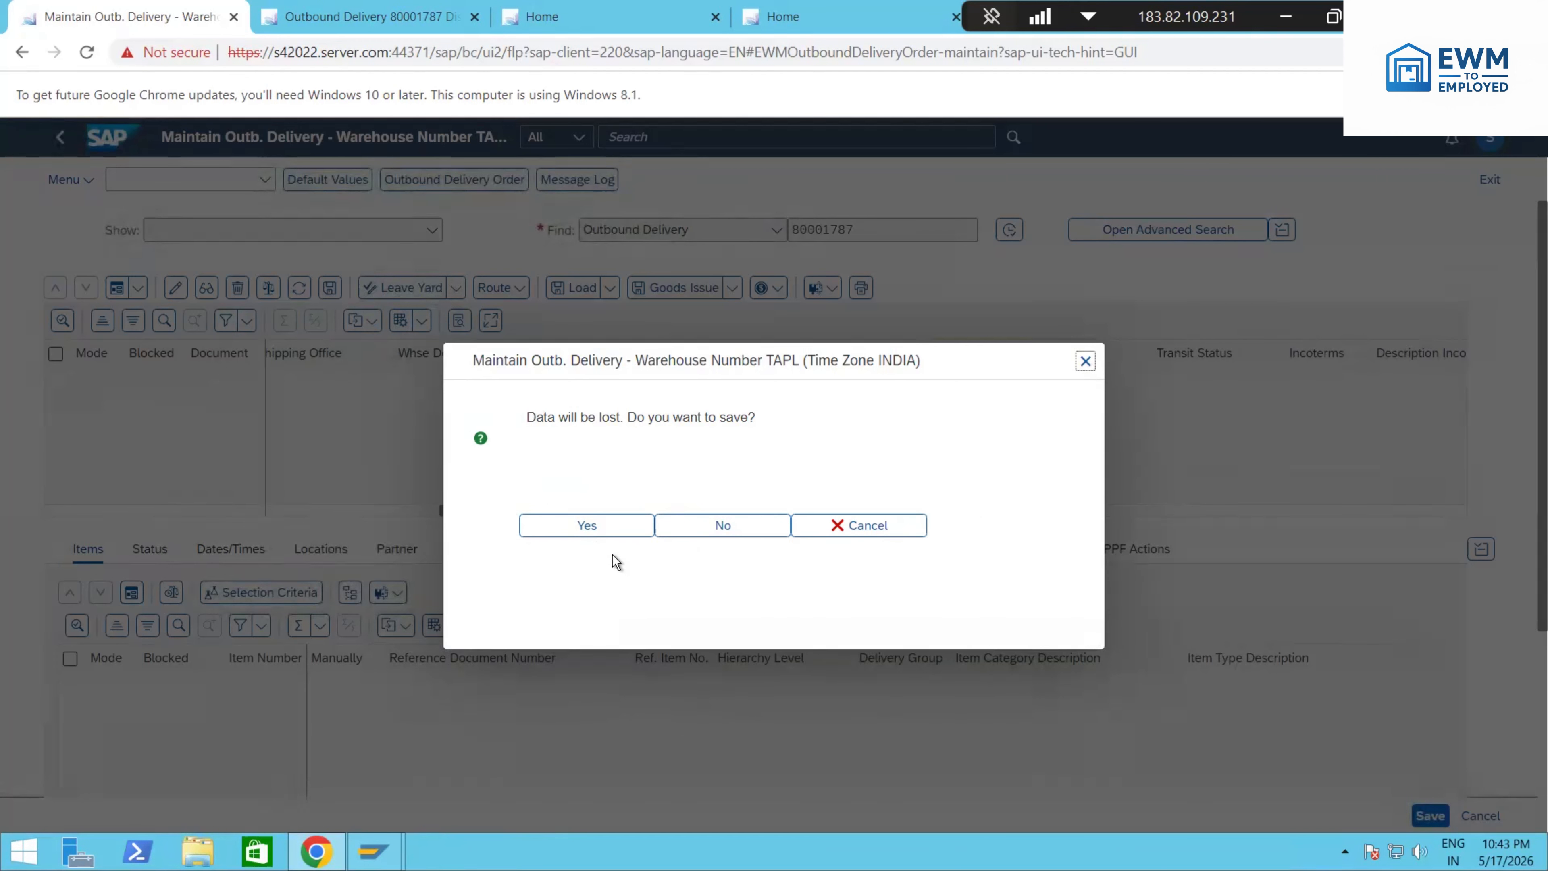
click(604, 528)
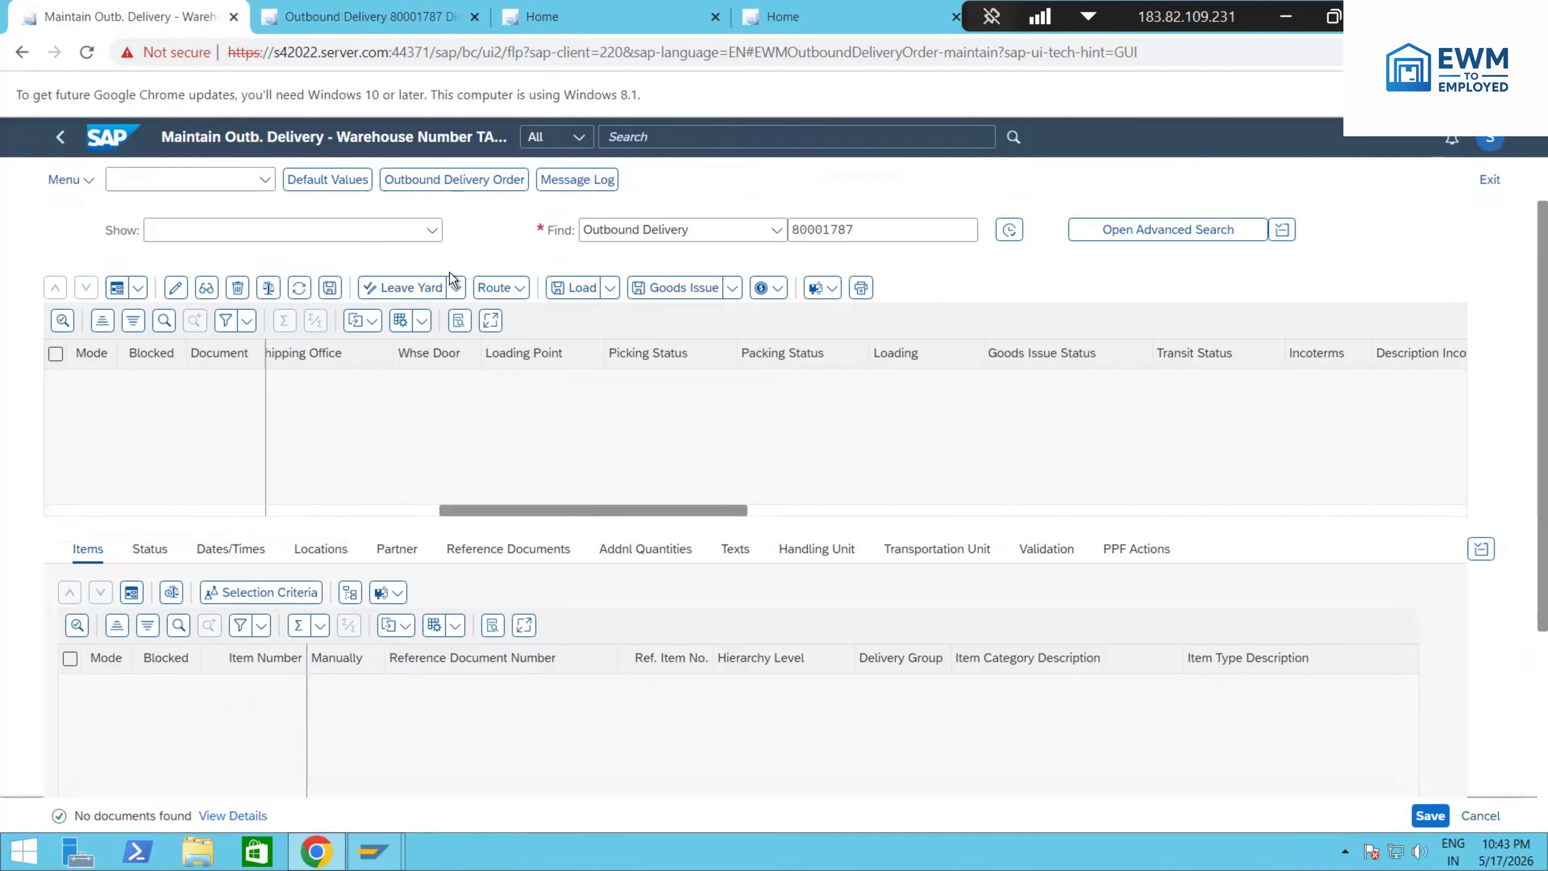
click(329, 287)
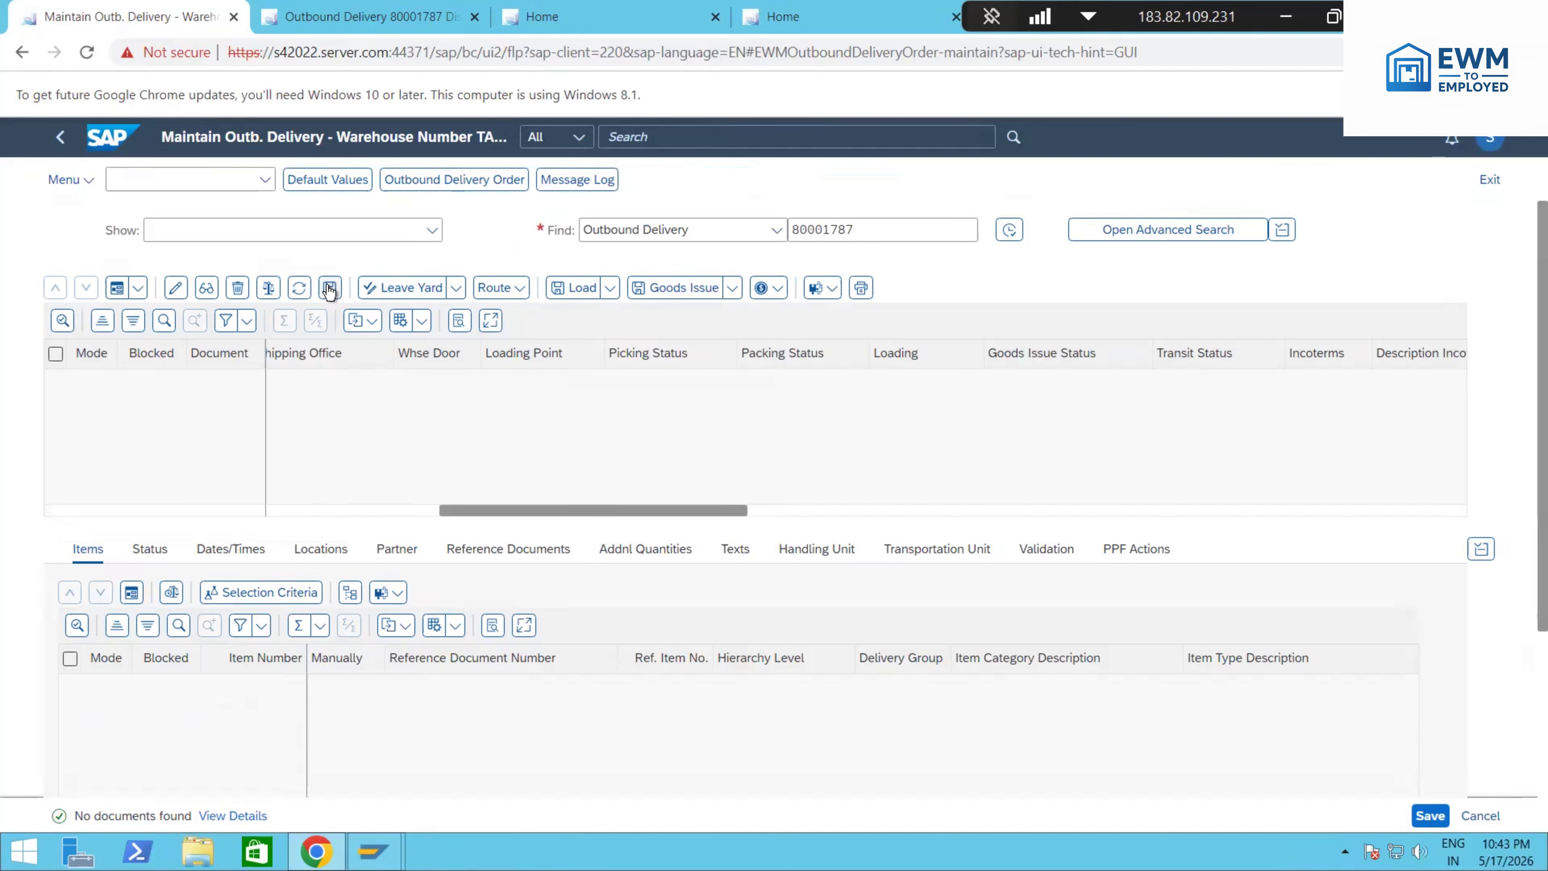
Step: Go to the outbound delivery order maintenance, find the order by the copied document number and check its picking and goods issue statuses
click(458, 181)
click(863, 234)
key(ctrl+v)
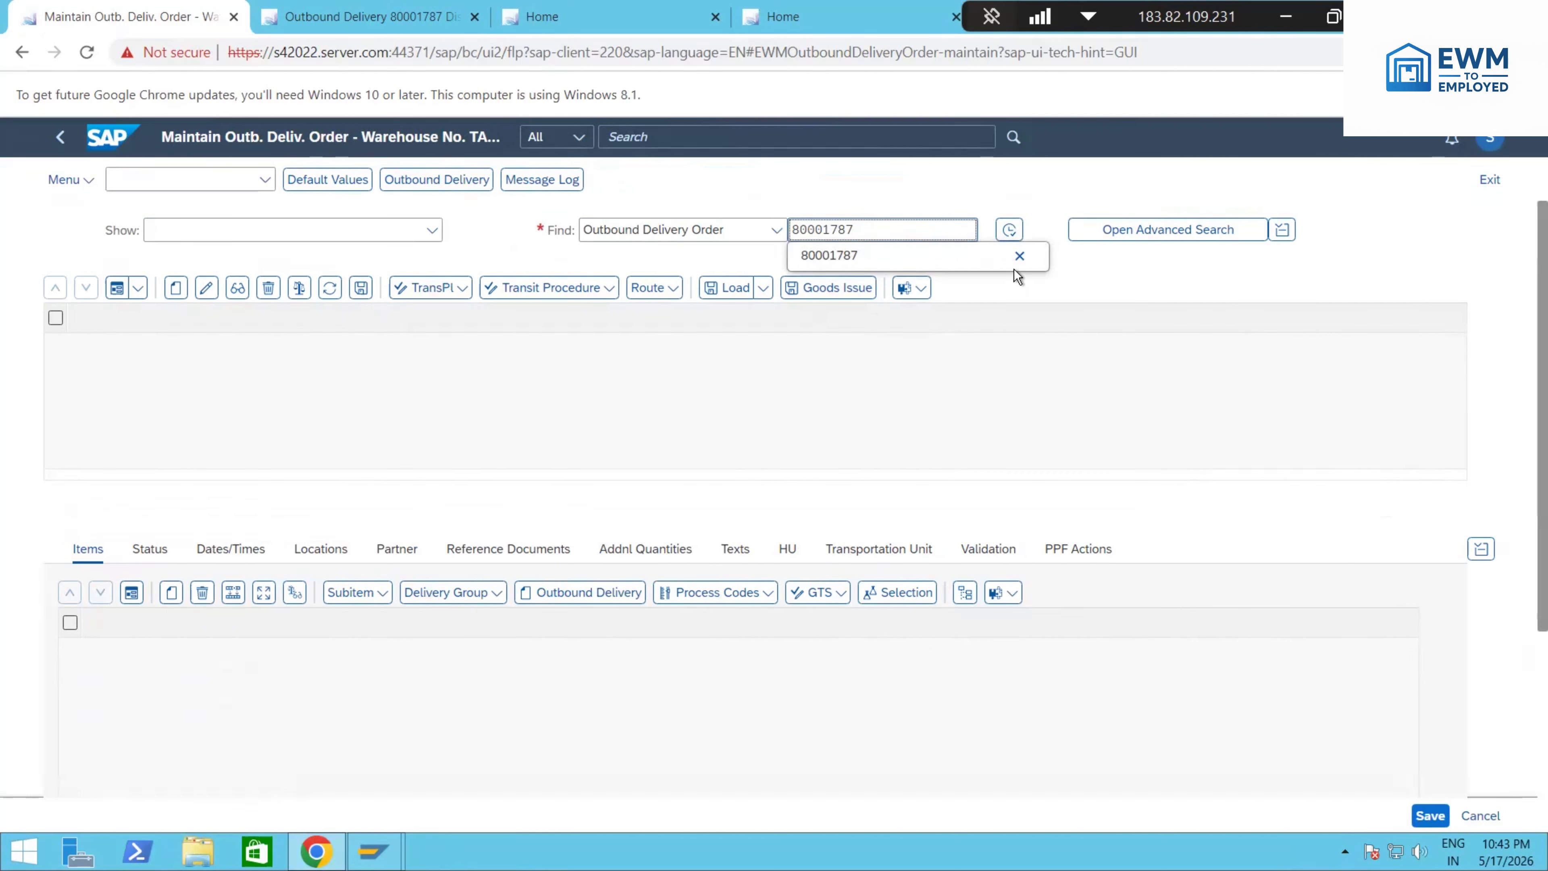
click(1020, 255)
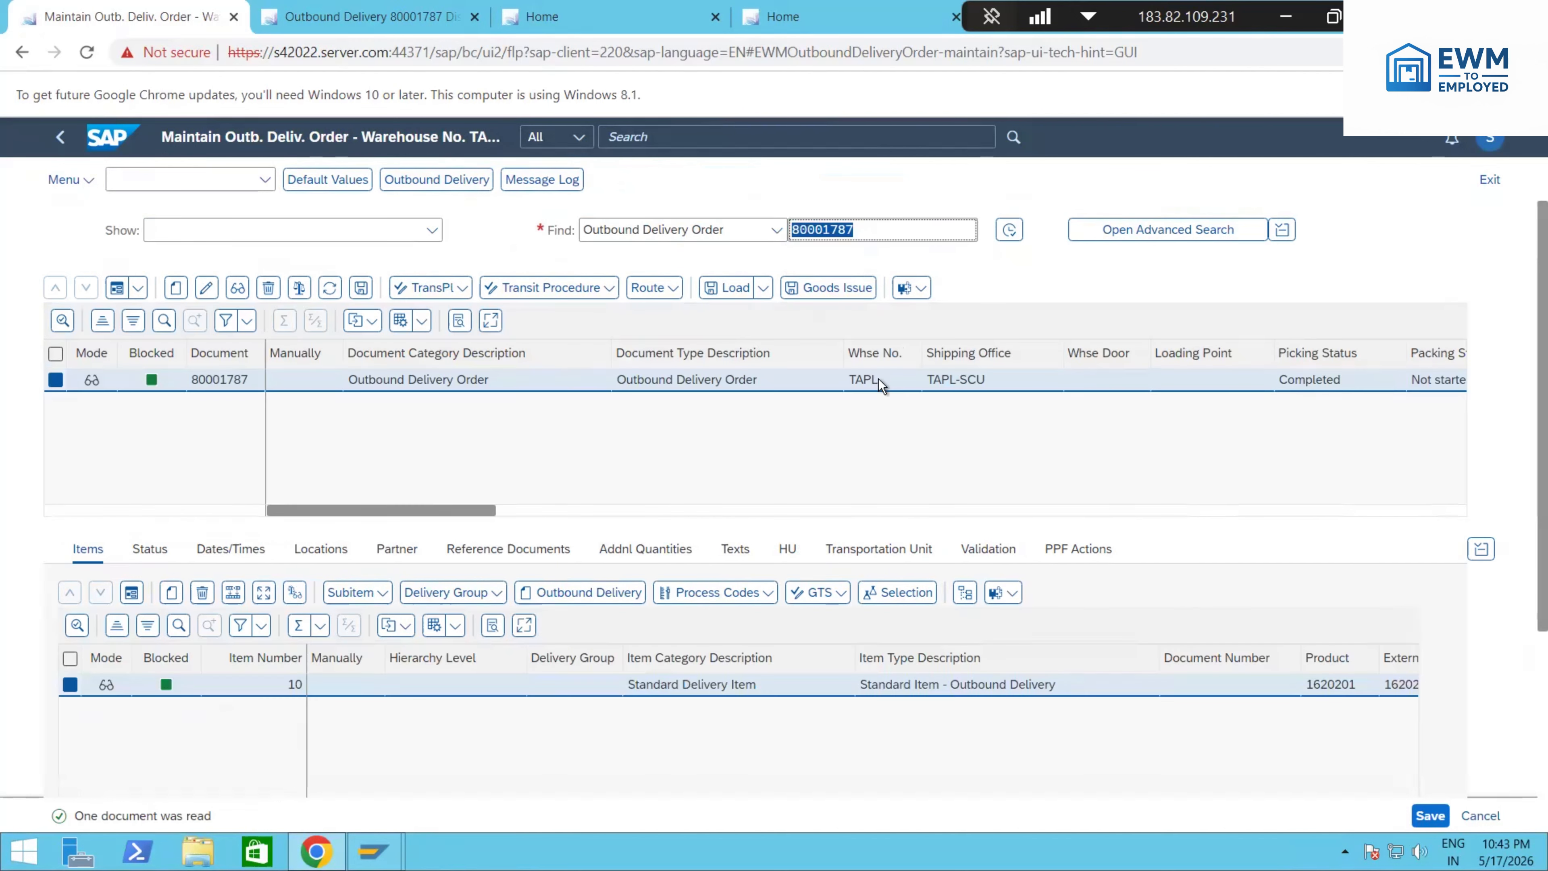
drag(486, 518, 647, 512)
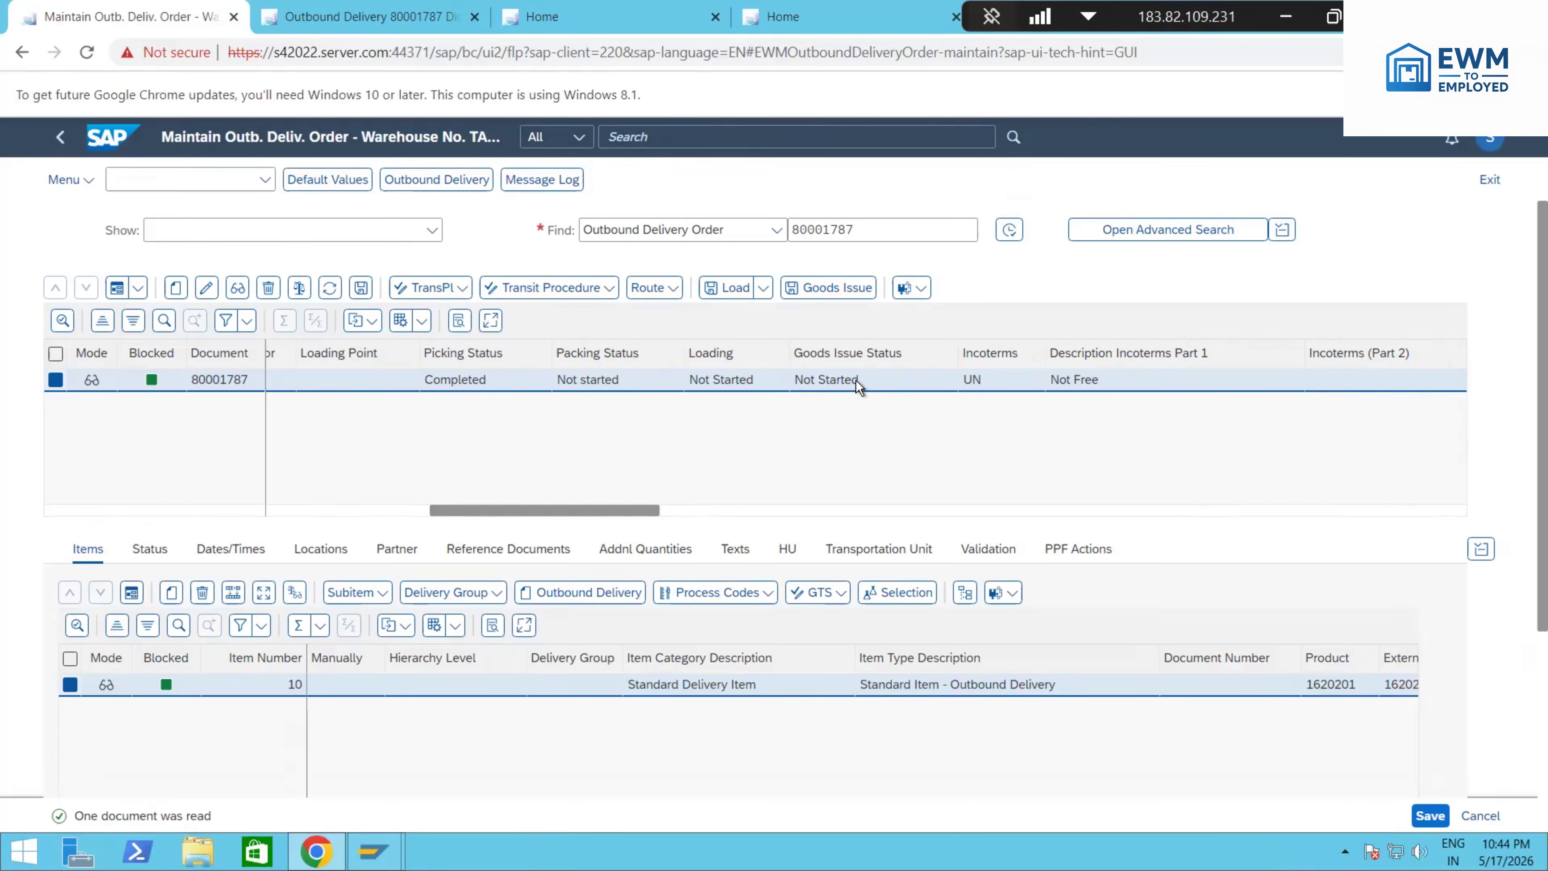
drag(515, 512, 334, 512)
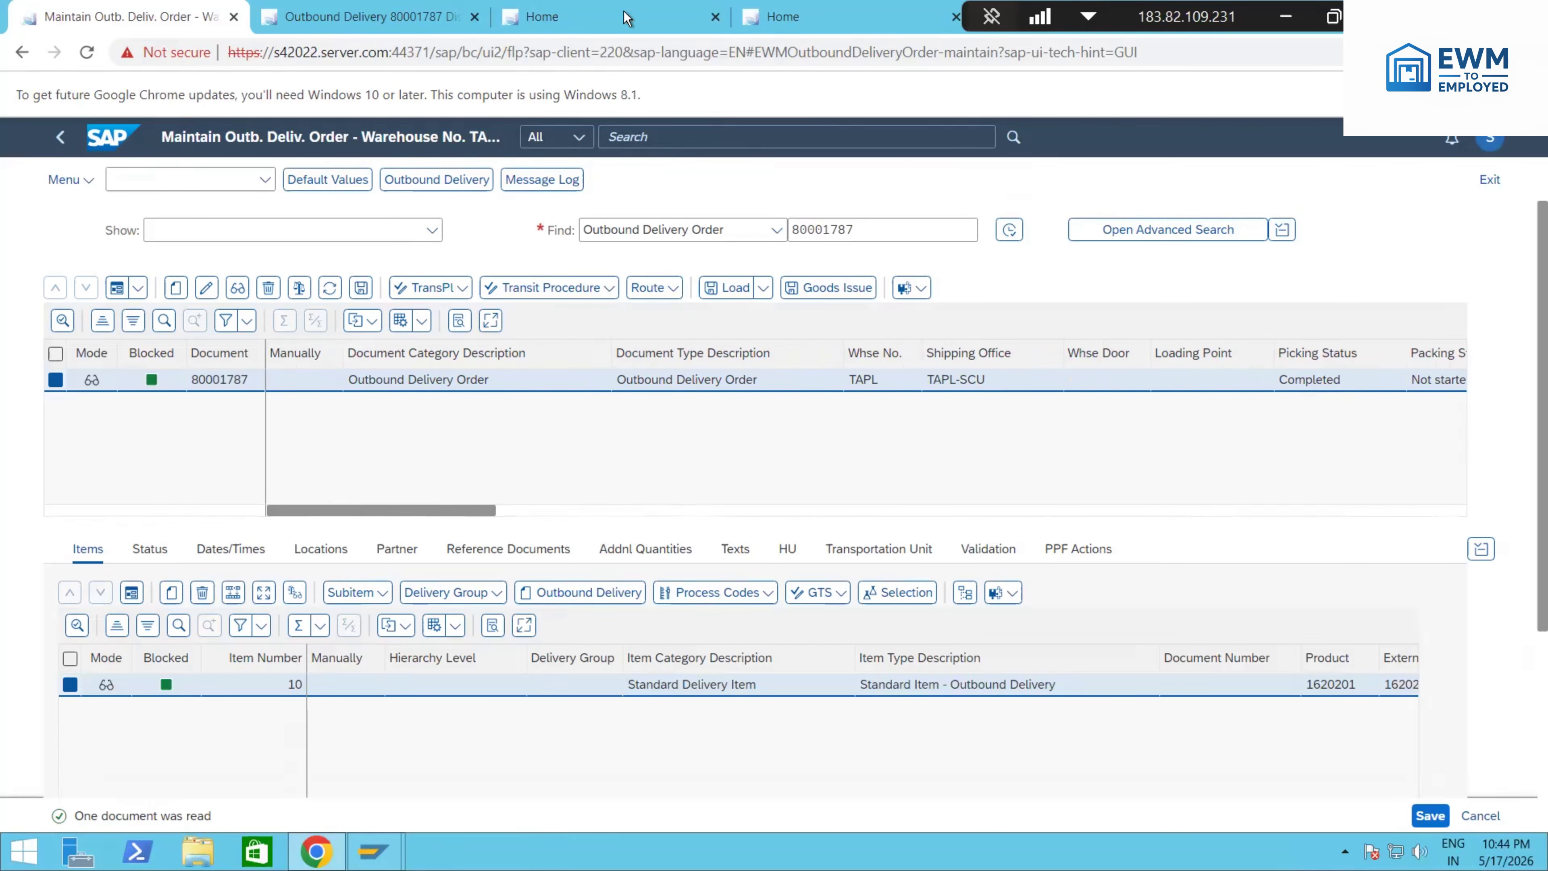
Step: Search the apps on a separate Home page for "Pick Cancel" and open Cancel Picking
click(638, 18)
click(695, 92)
text(Pa)
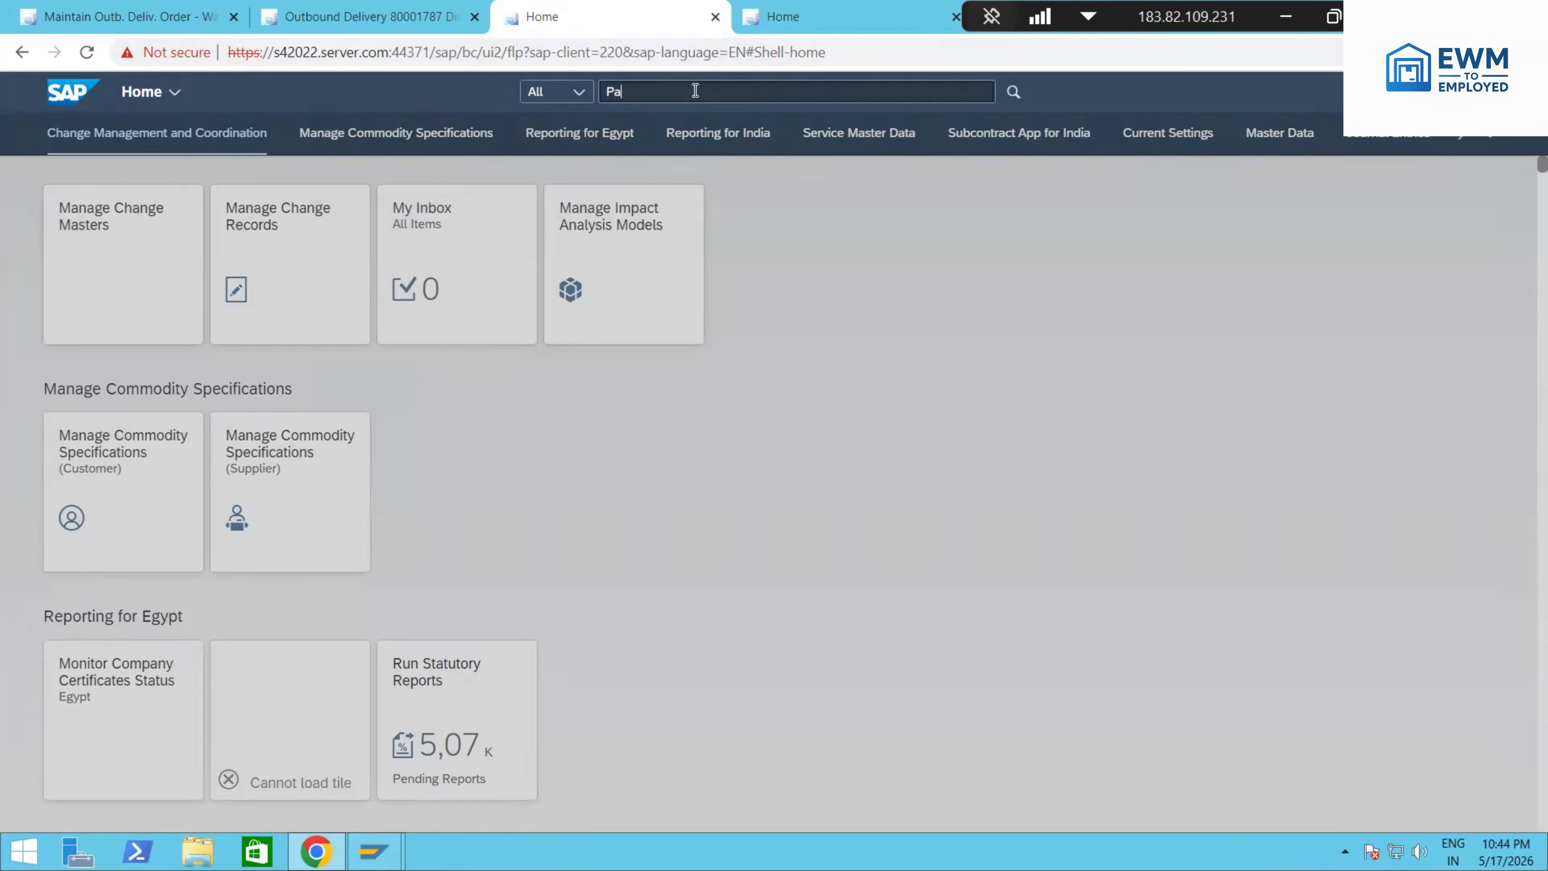
key(BackSpace)
key(BackSpace)
key(BackSpace)
key(BackSpace)
text(ick Can)
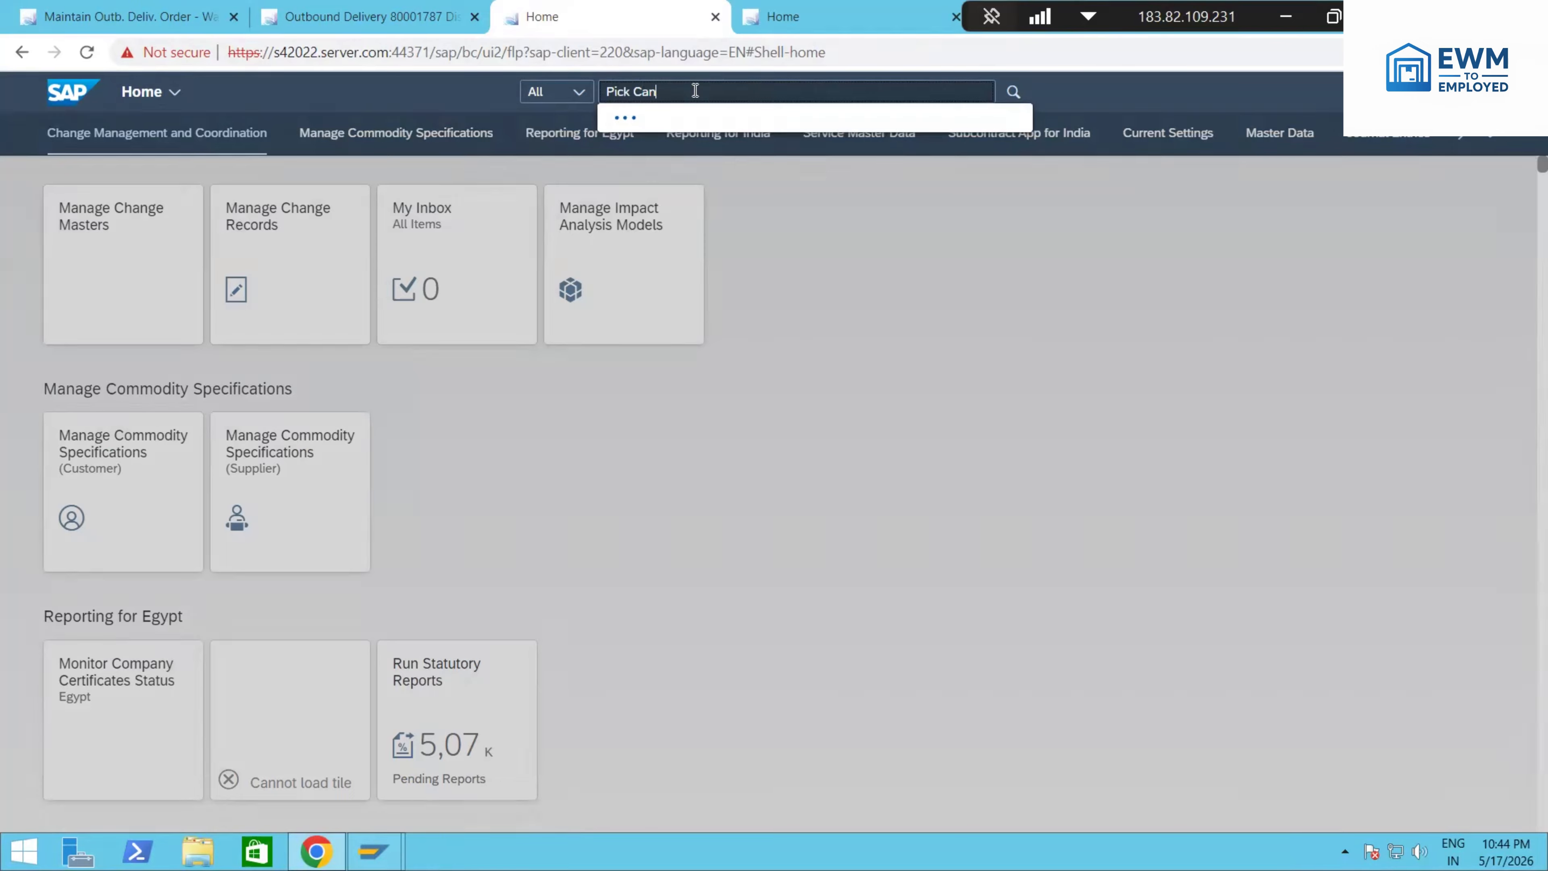
text(cellait)
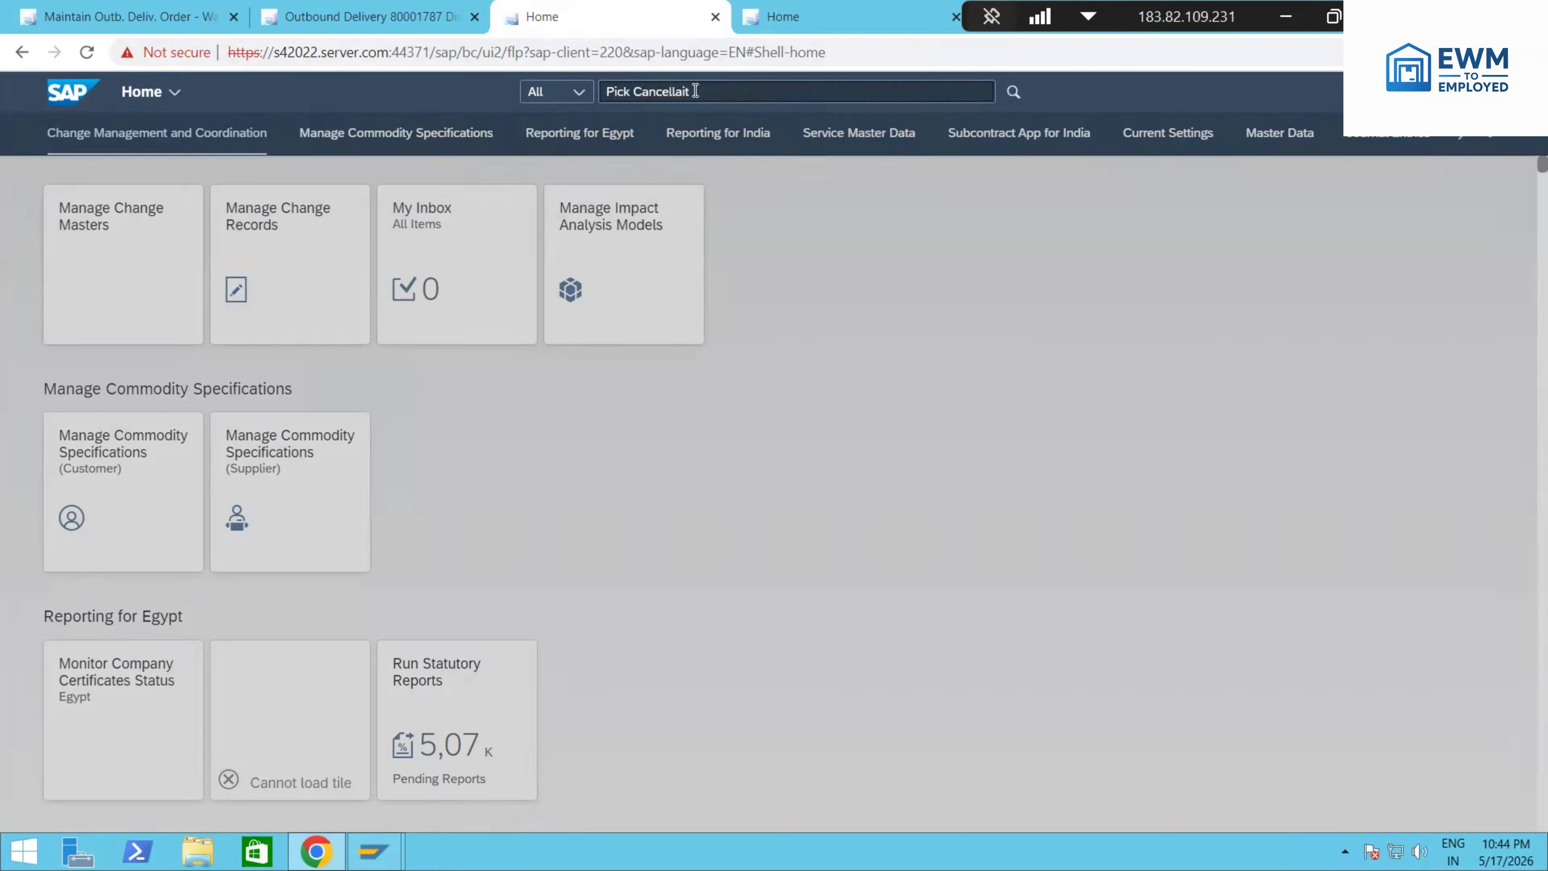
key(BackSpace)
key(BackSpace)
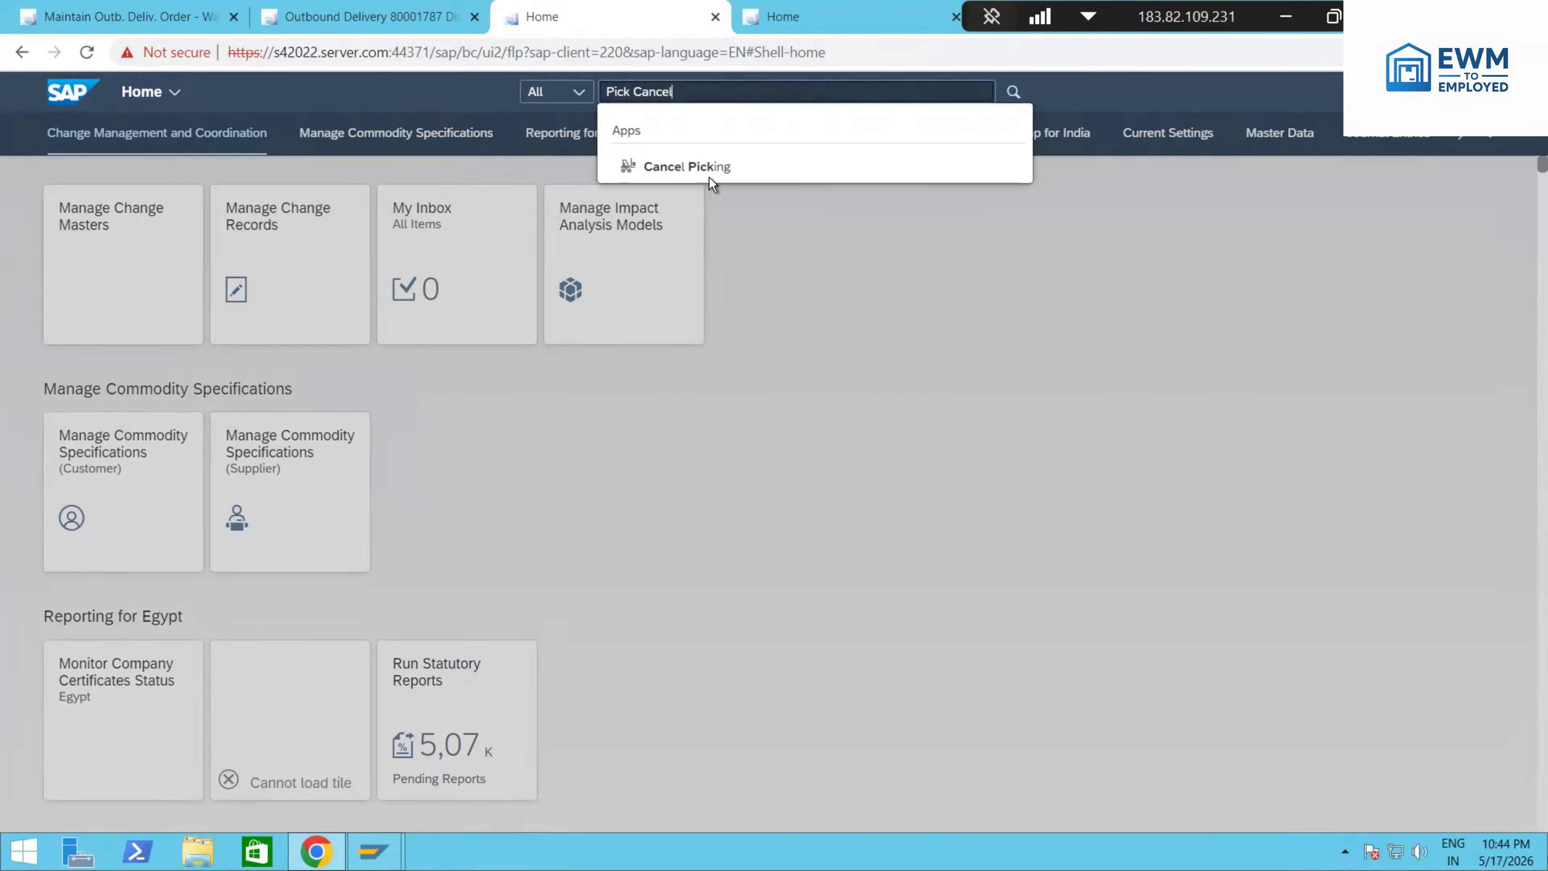
click(702, 169)
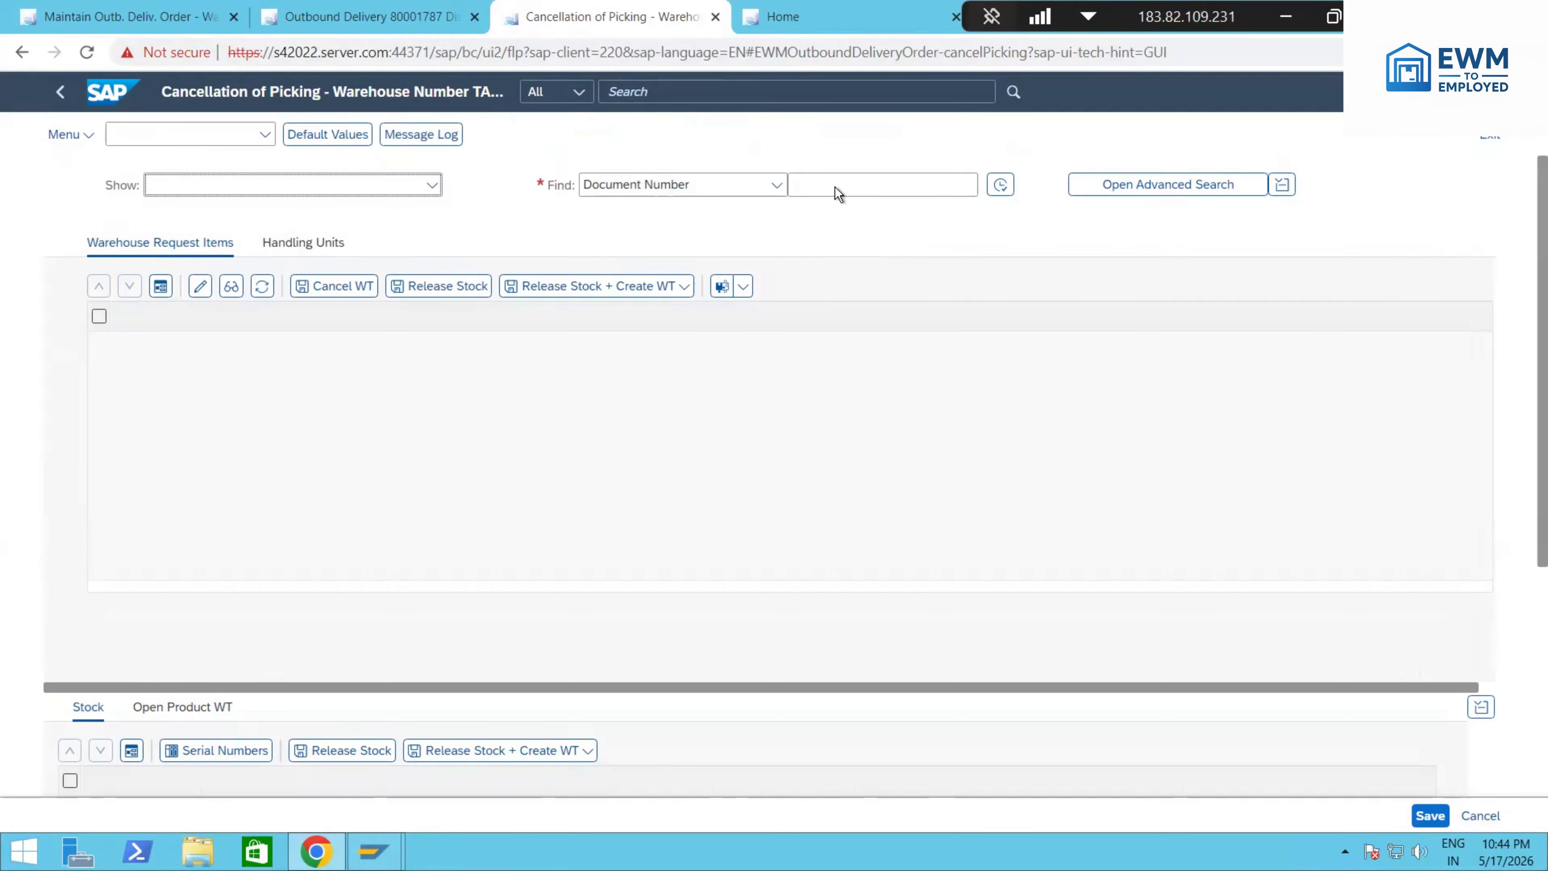
Step: Find the delivery item by the copied document number and carry out Release Stock + WT in Background for it
click(845, 187)
key(ctrl+v)
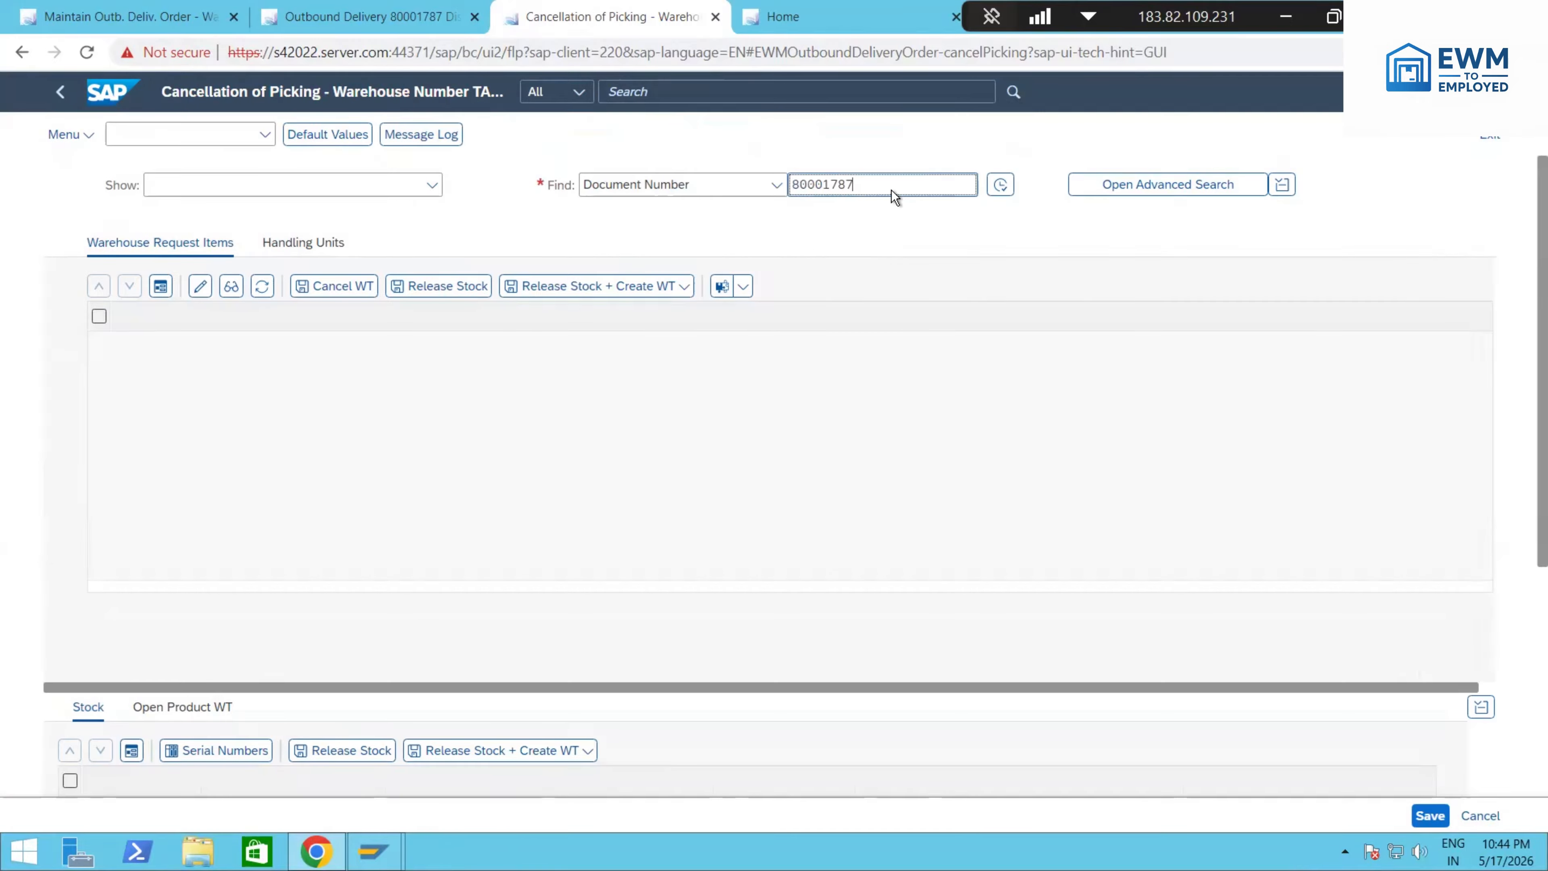
click(1009, 190)
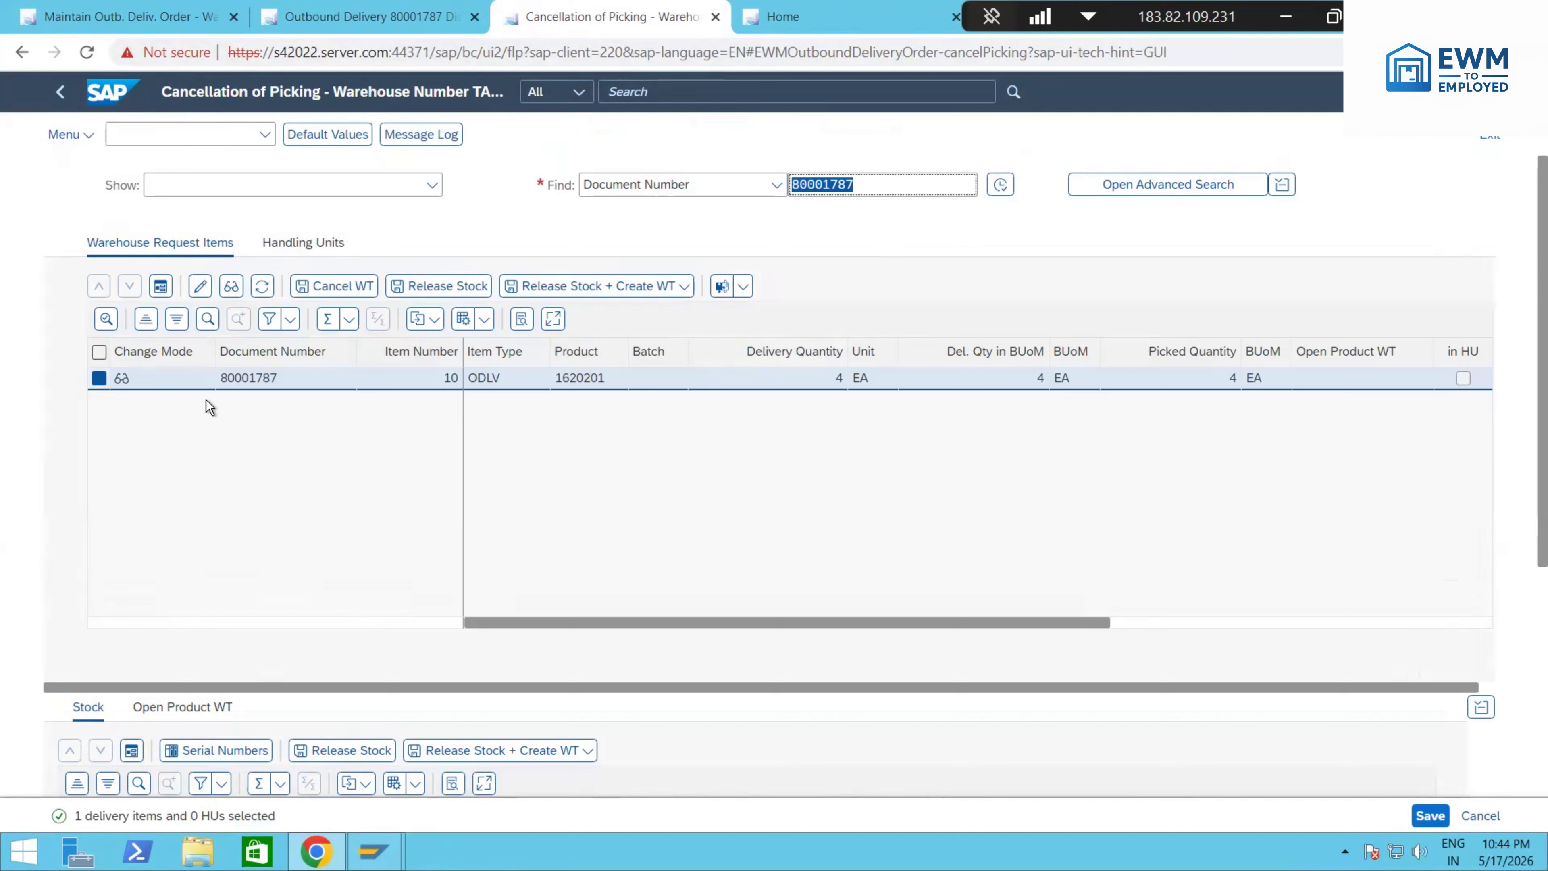
click(678, 289)
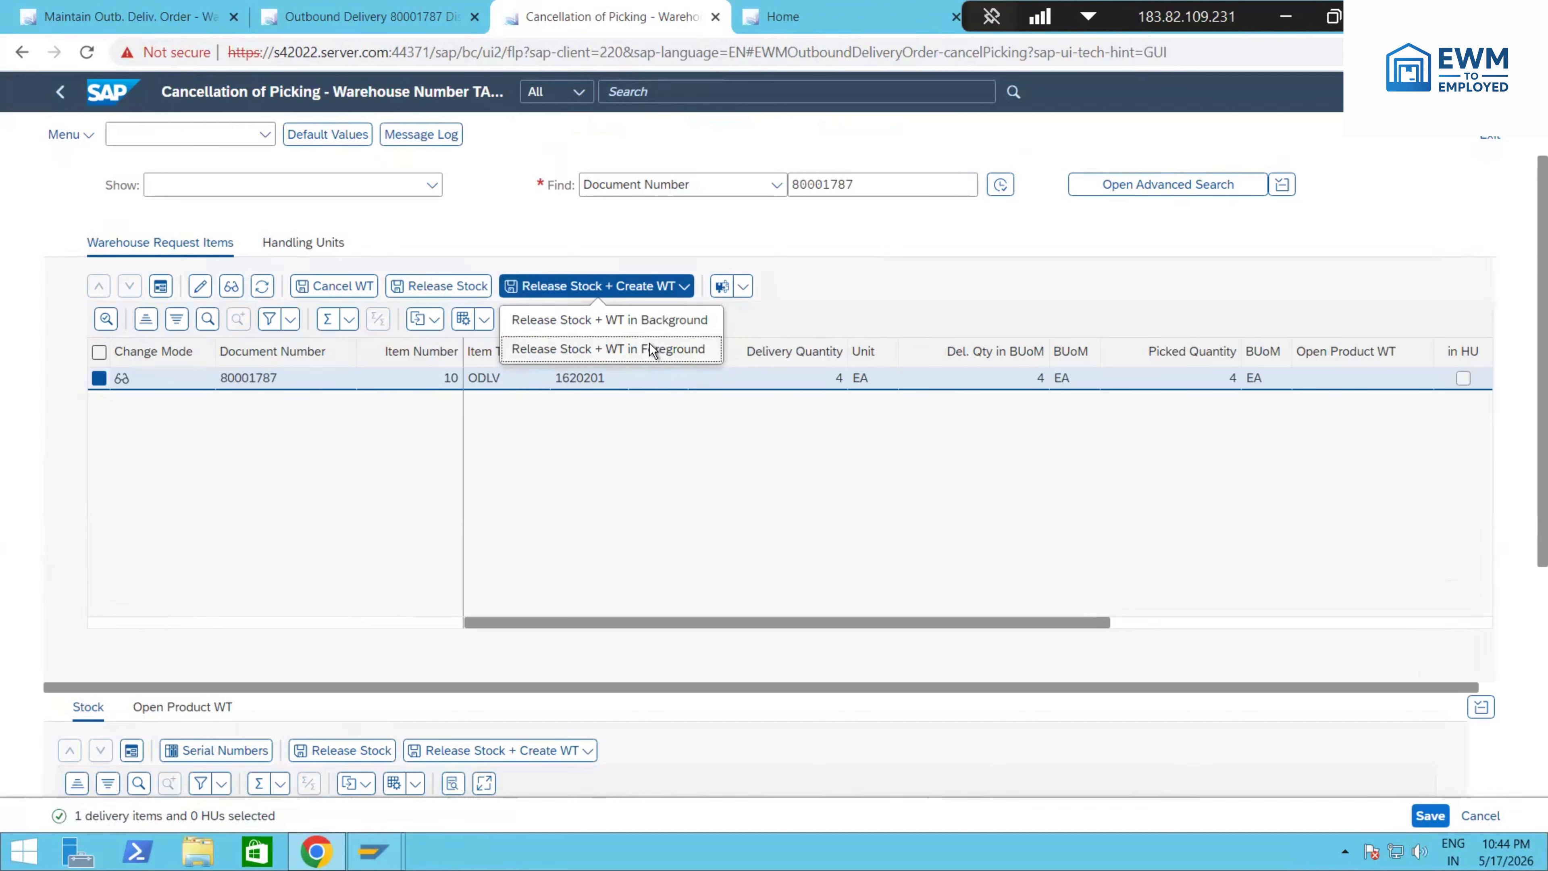
click(630, 324)
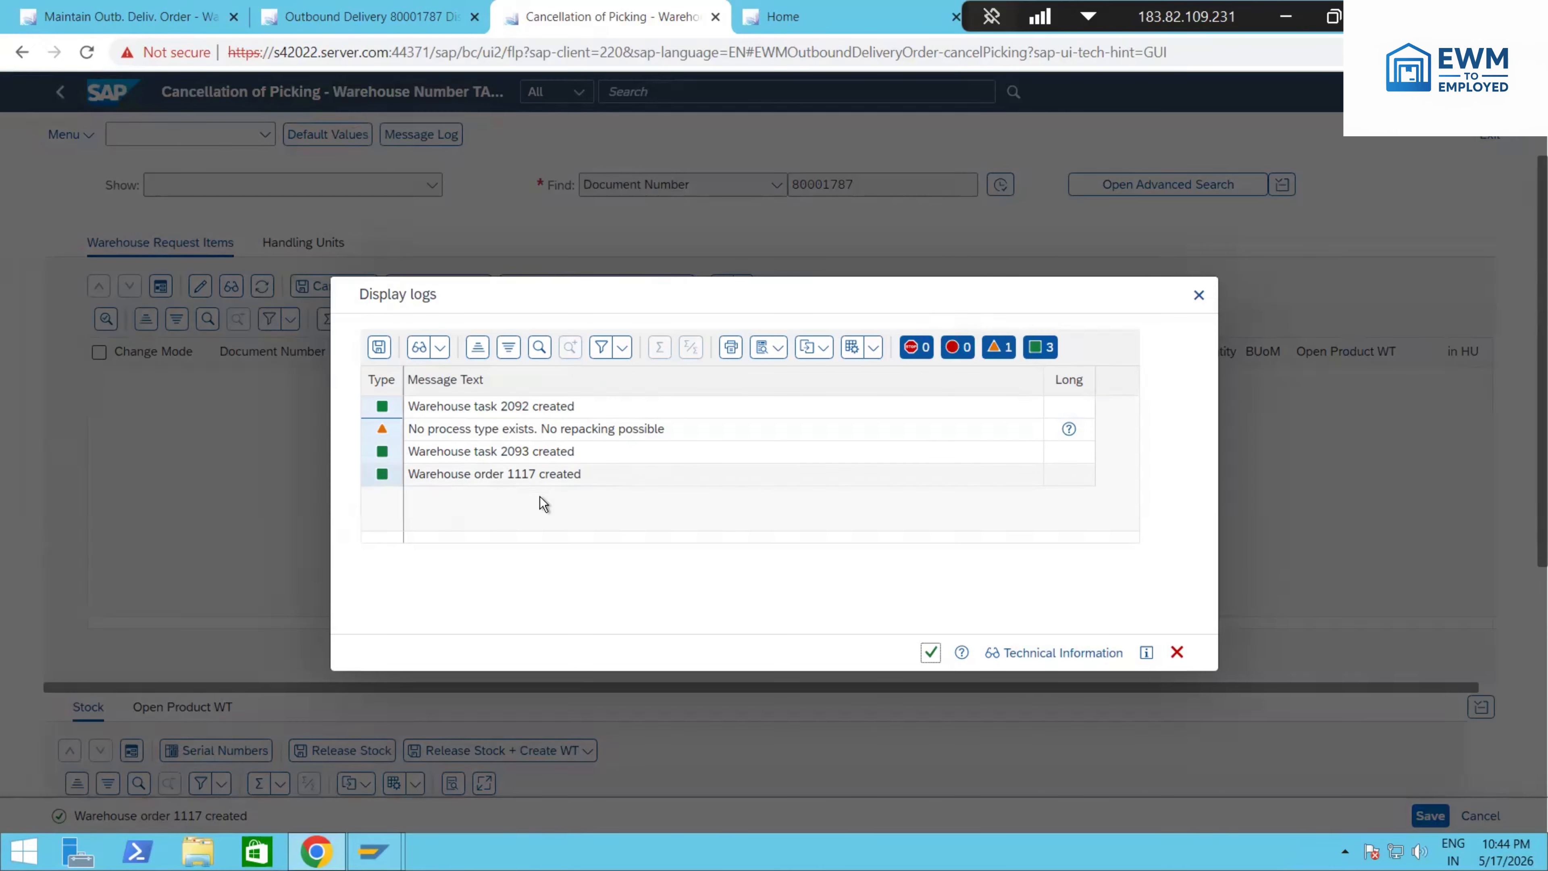
Step: Search the apps on the remaining Home page for "Warehouse monitor" and open the warehouse monitor
click(820, 17)
click(724, 95)
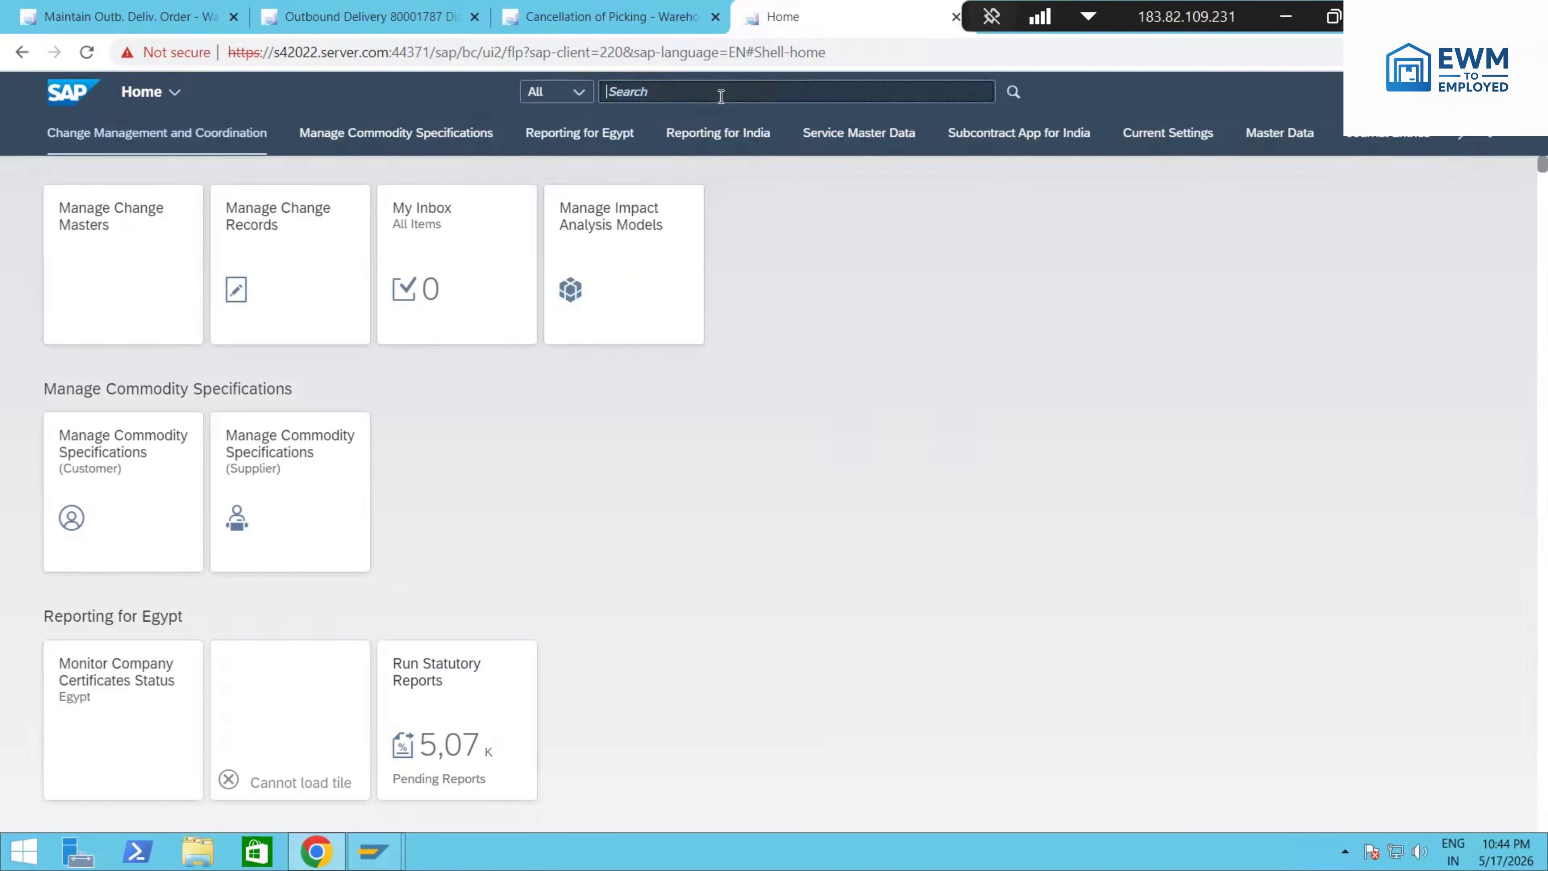
text(War)
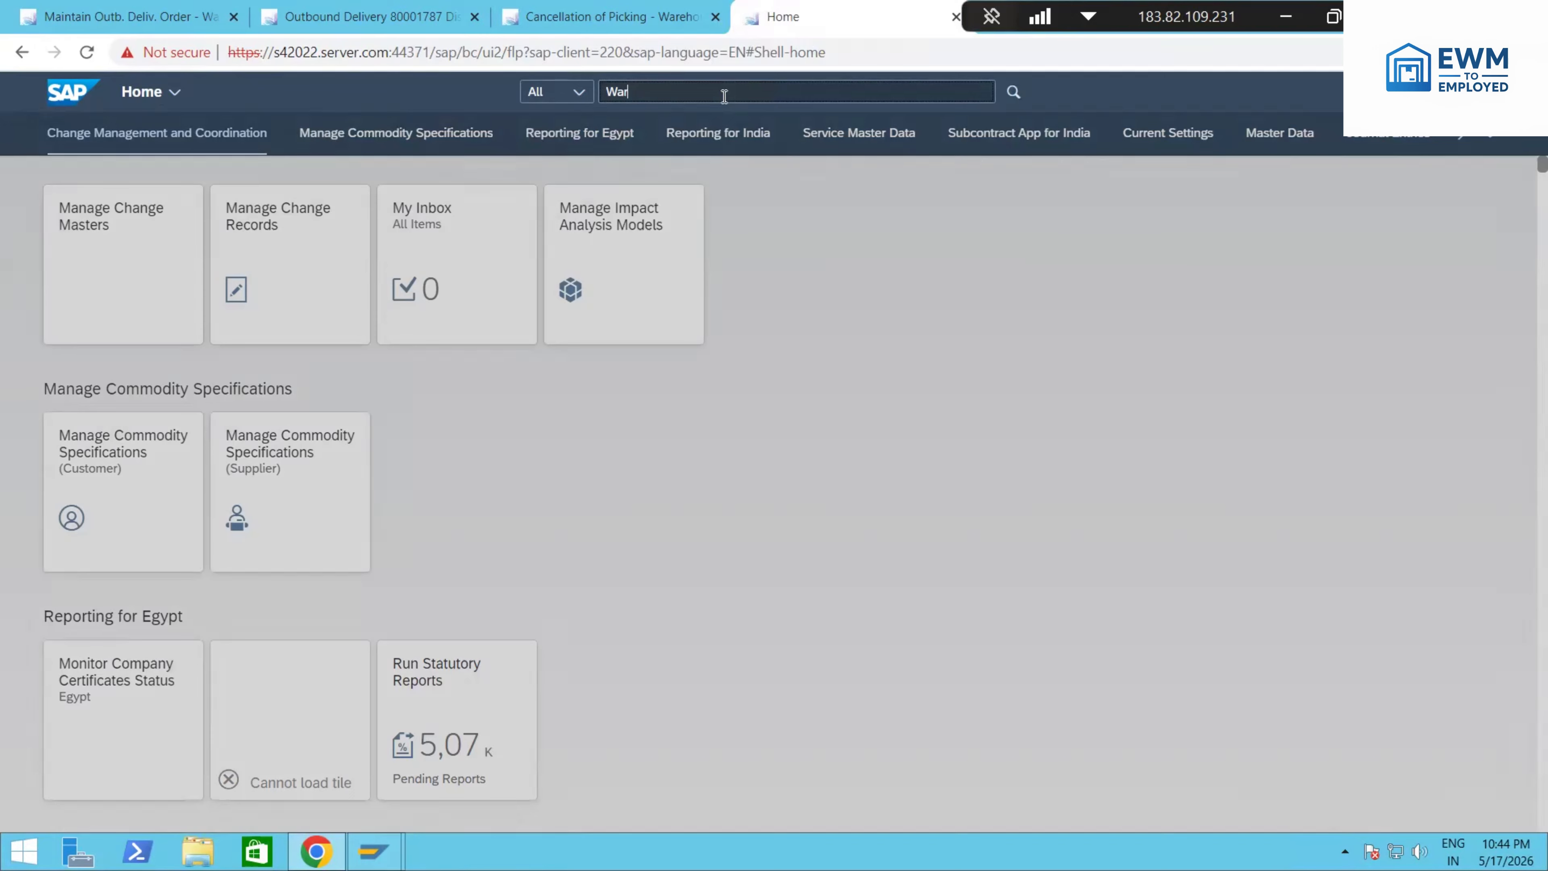
text(ehous)
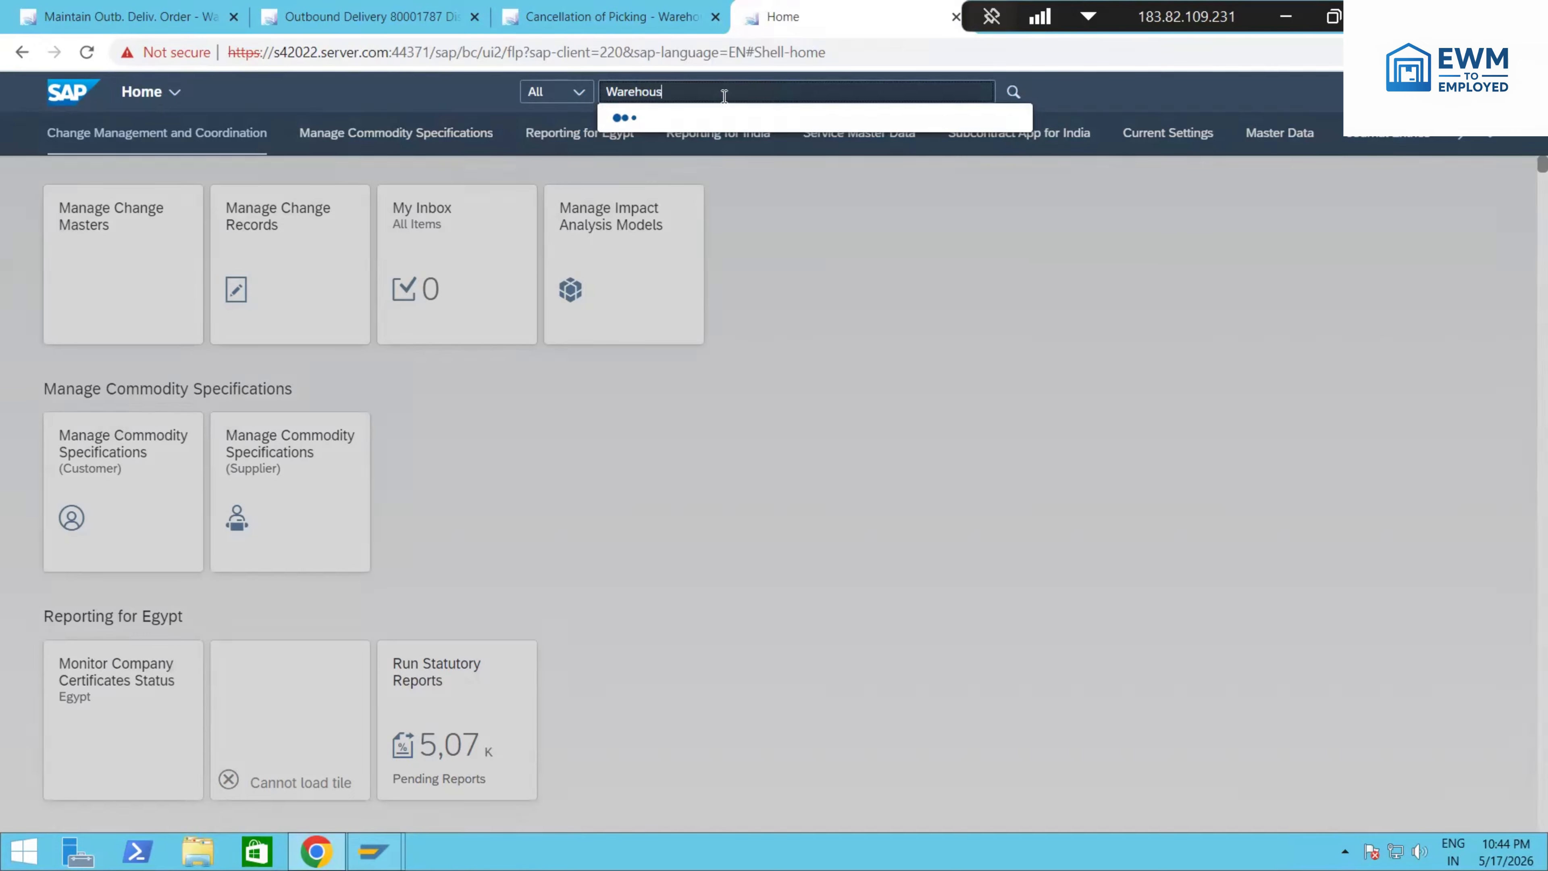
text(e monitor)
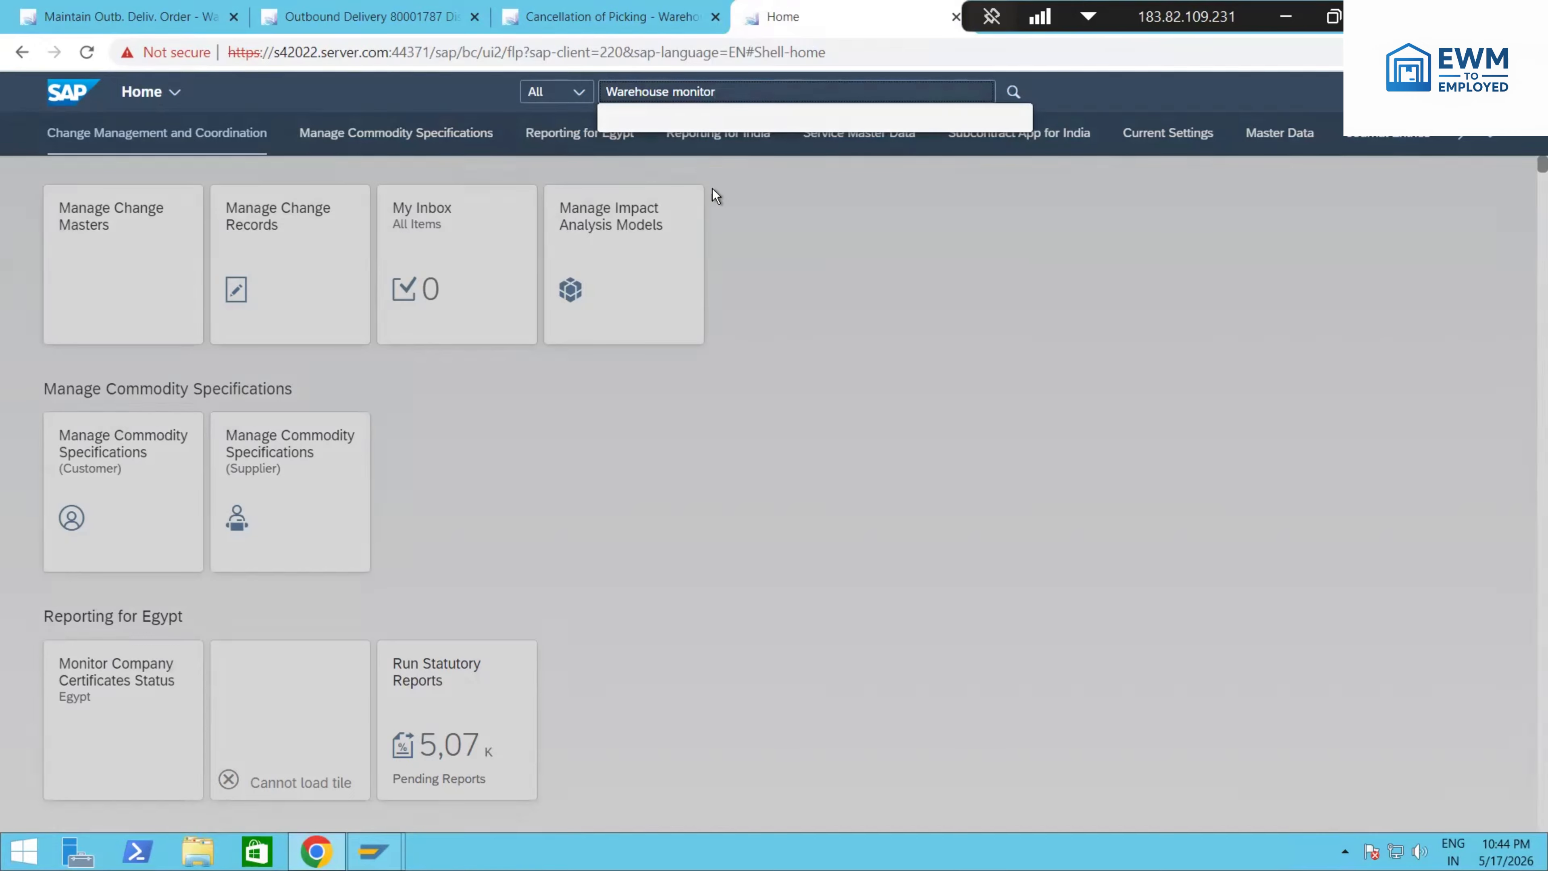
click(712, 163)
Step: Return to the picking cancellation log, view the message details for warehouse task 2093 and select its task number
click(661, 15)
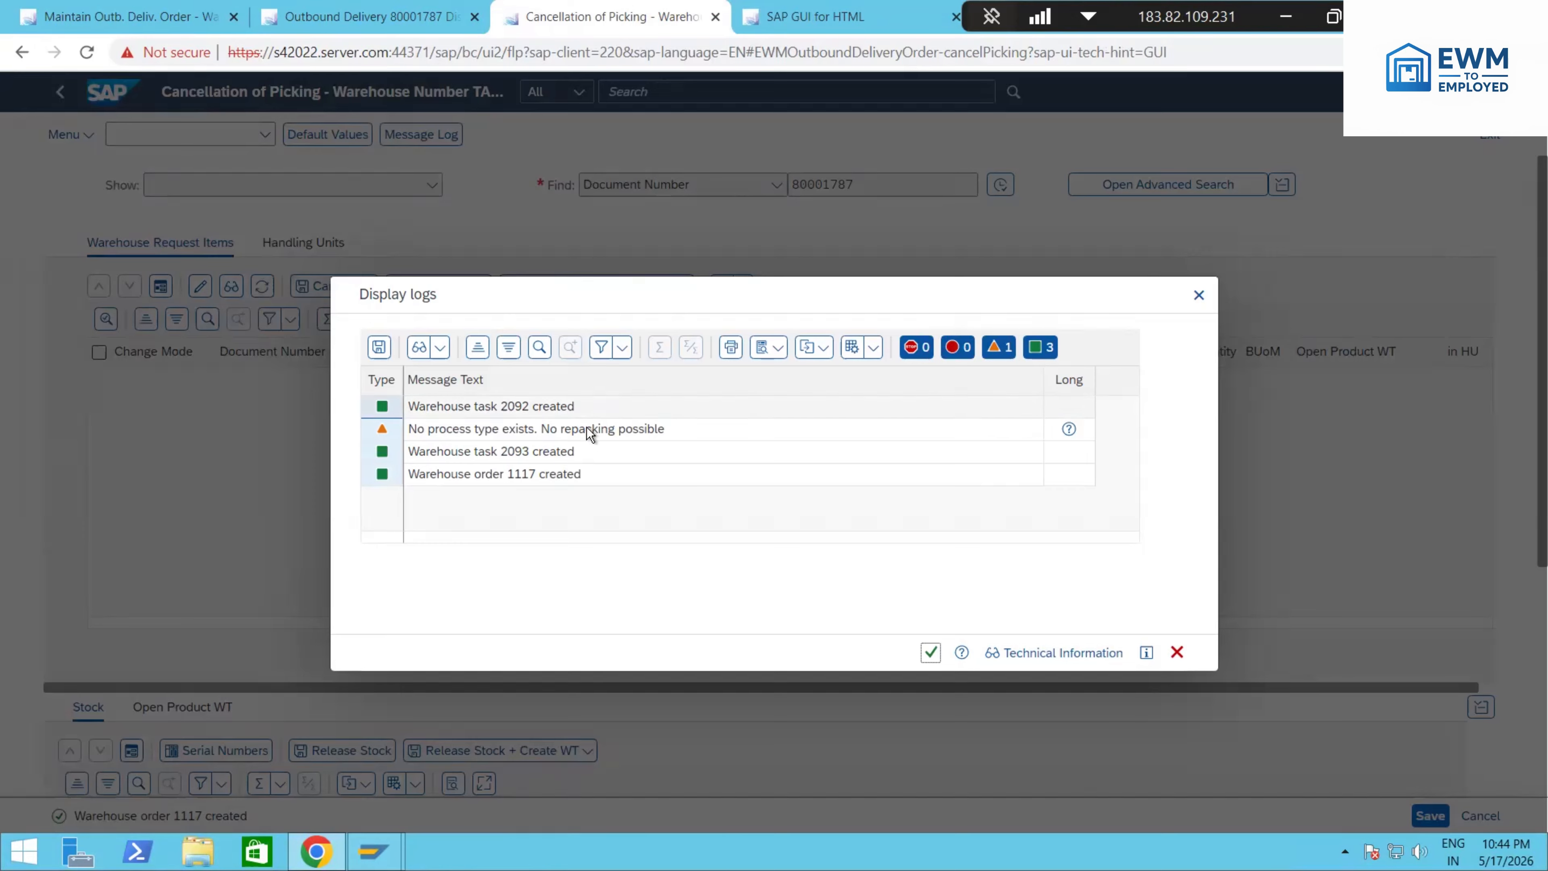
double_click(528, 453)
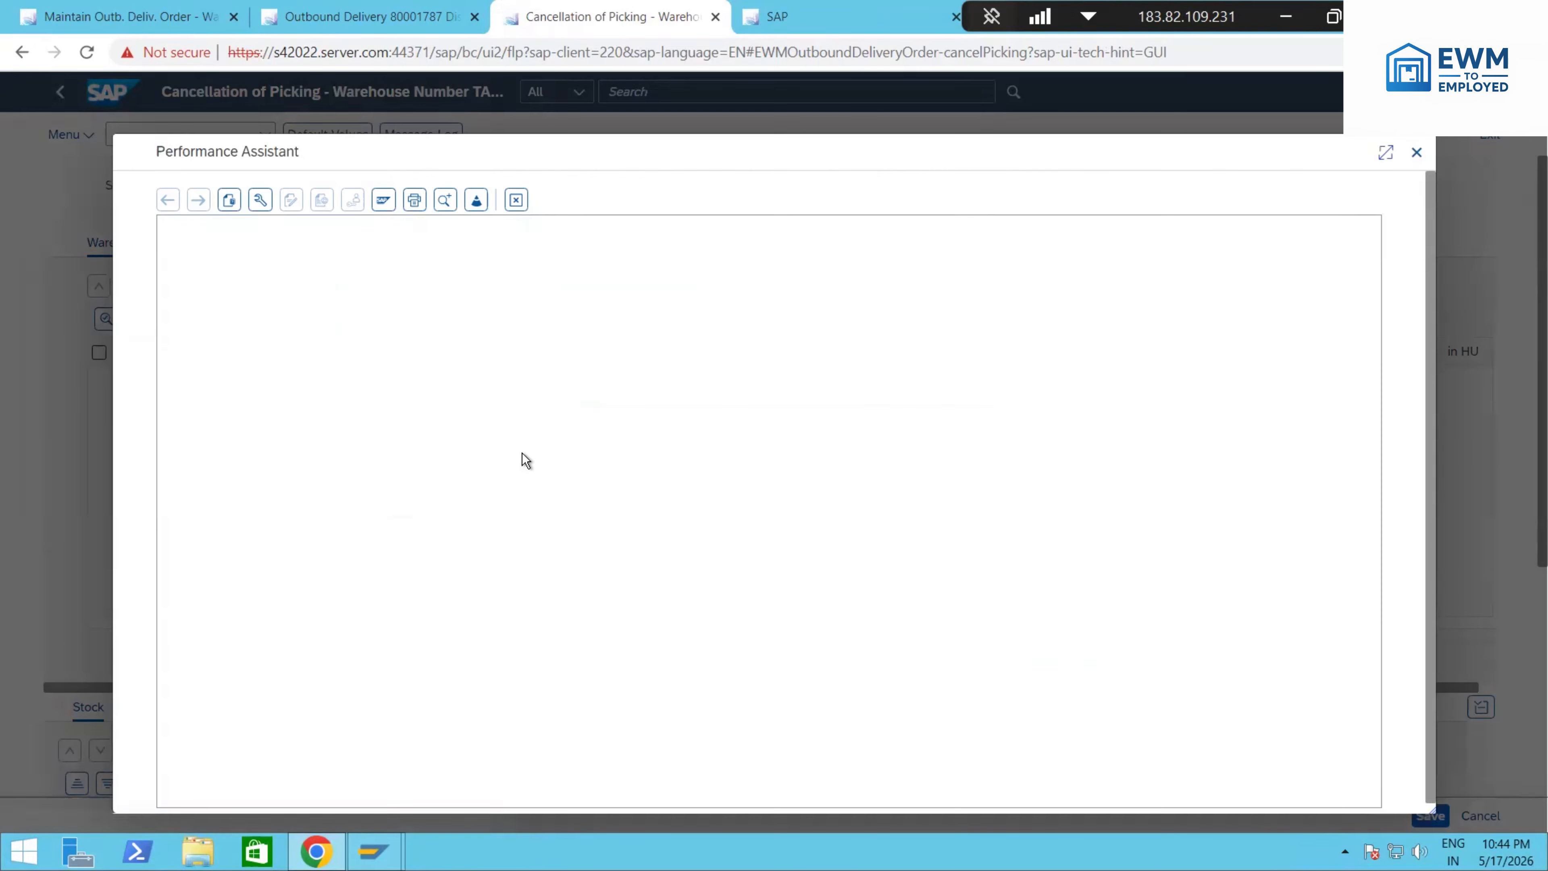
double_click(292, 233)
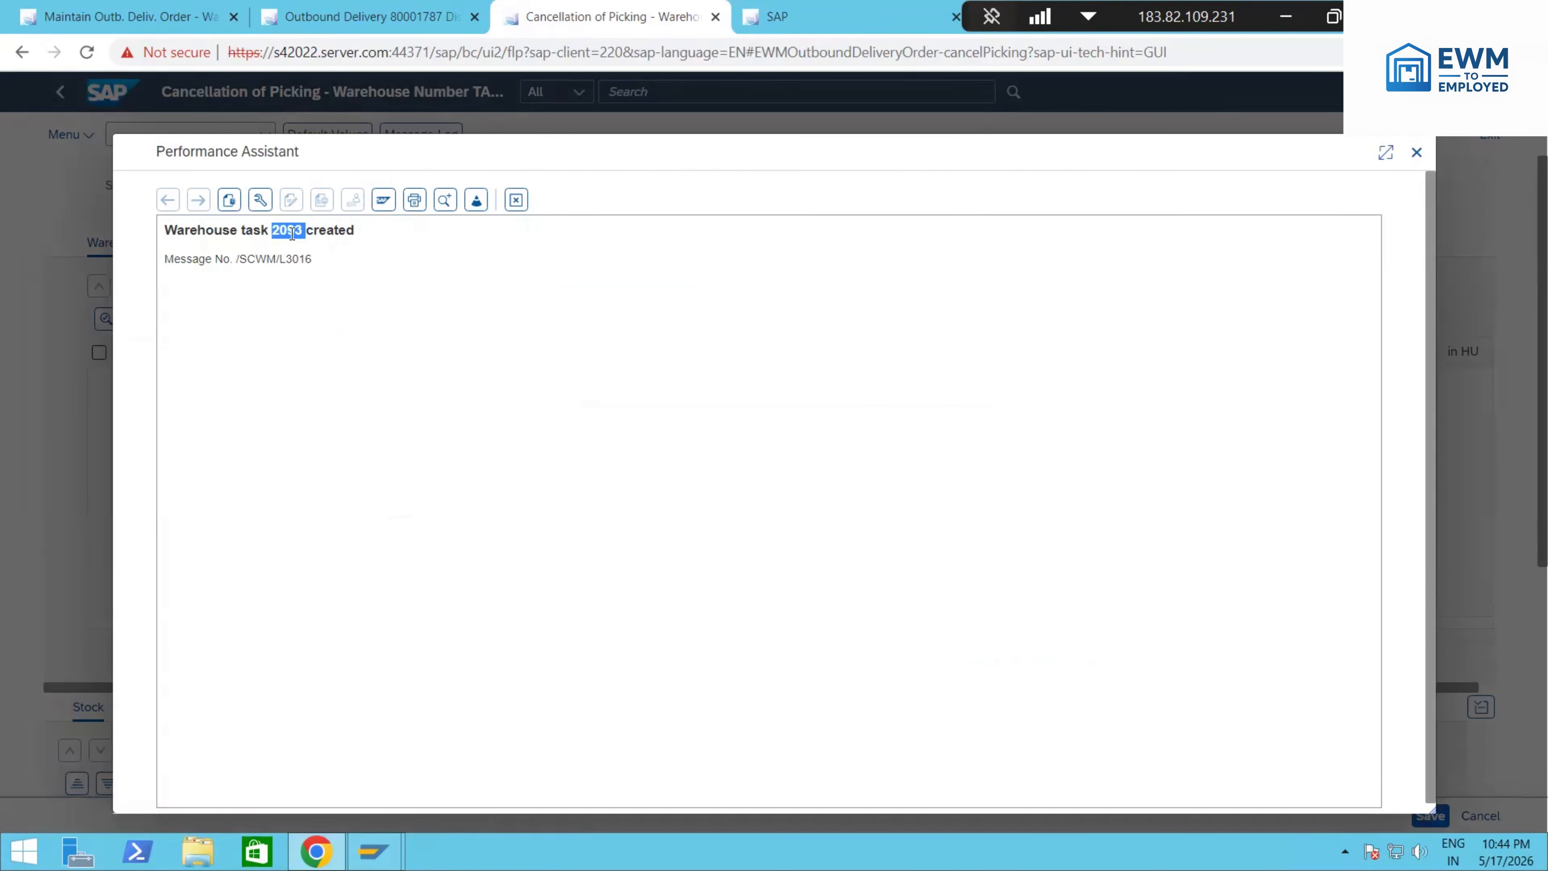
click(516, 200)
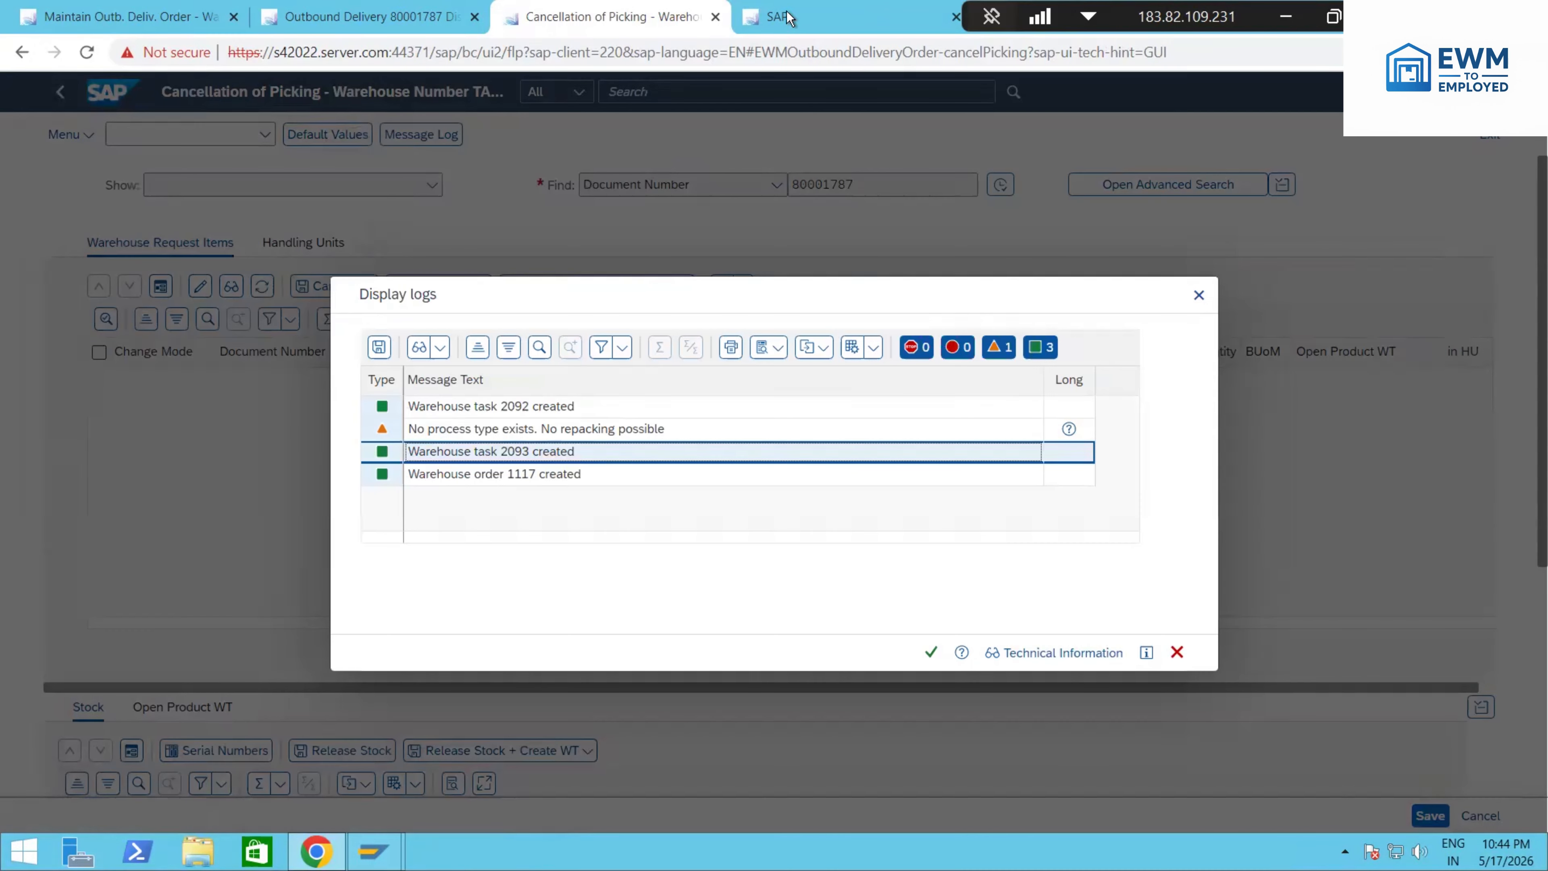
Step: Run the Warehouse Management Monitor for warehouse number TAPL with monitor SAP
click(783, 17)
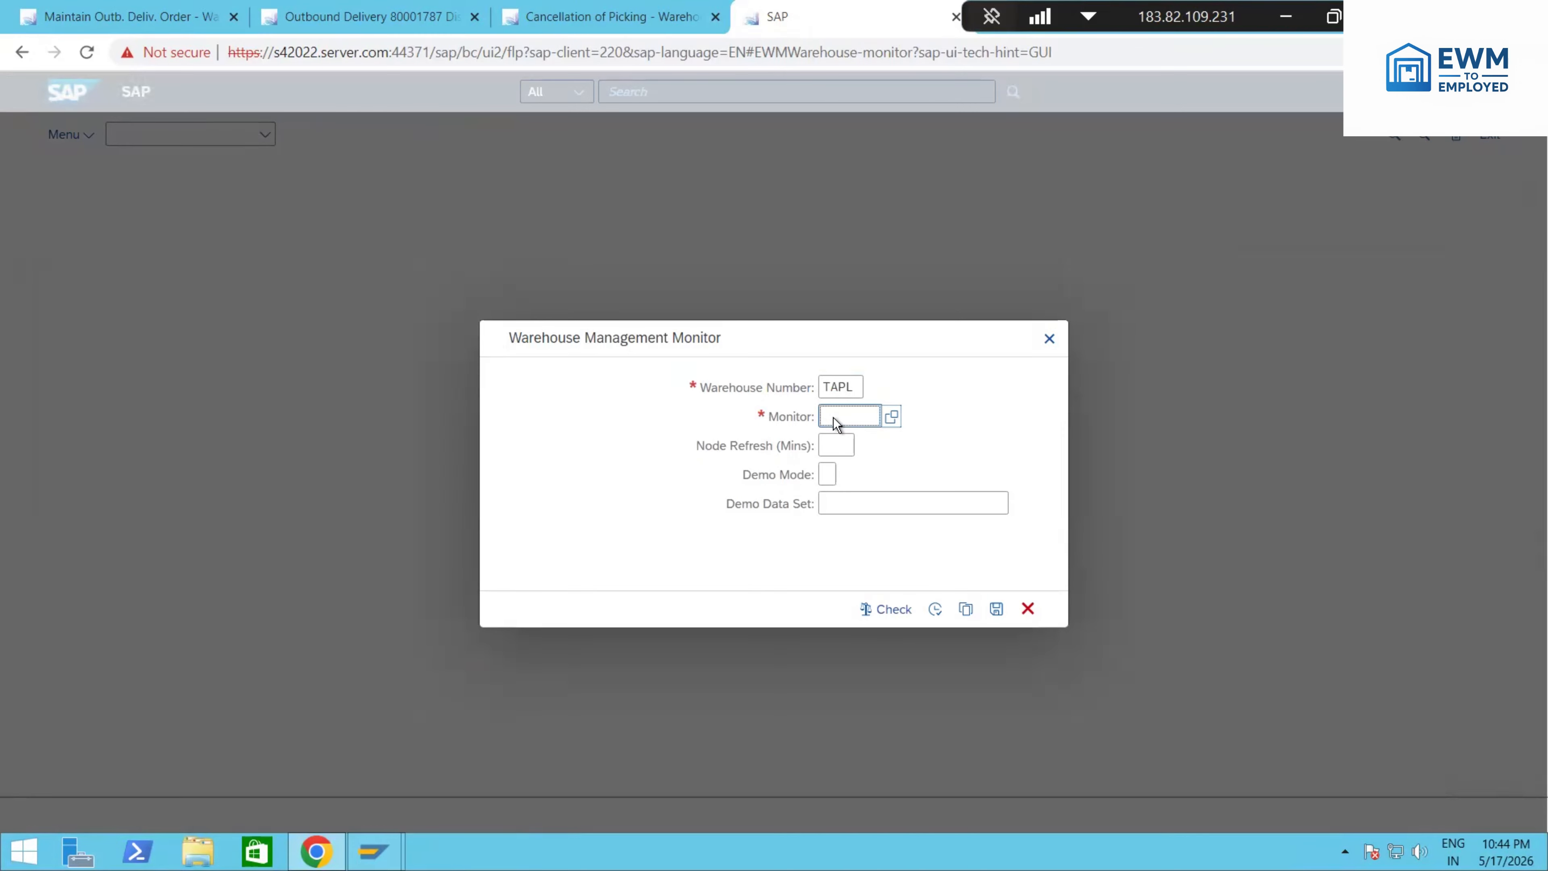
click(940, 612)
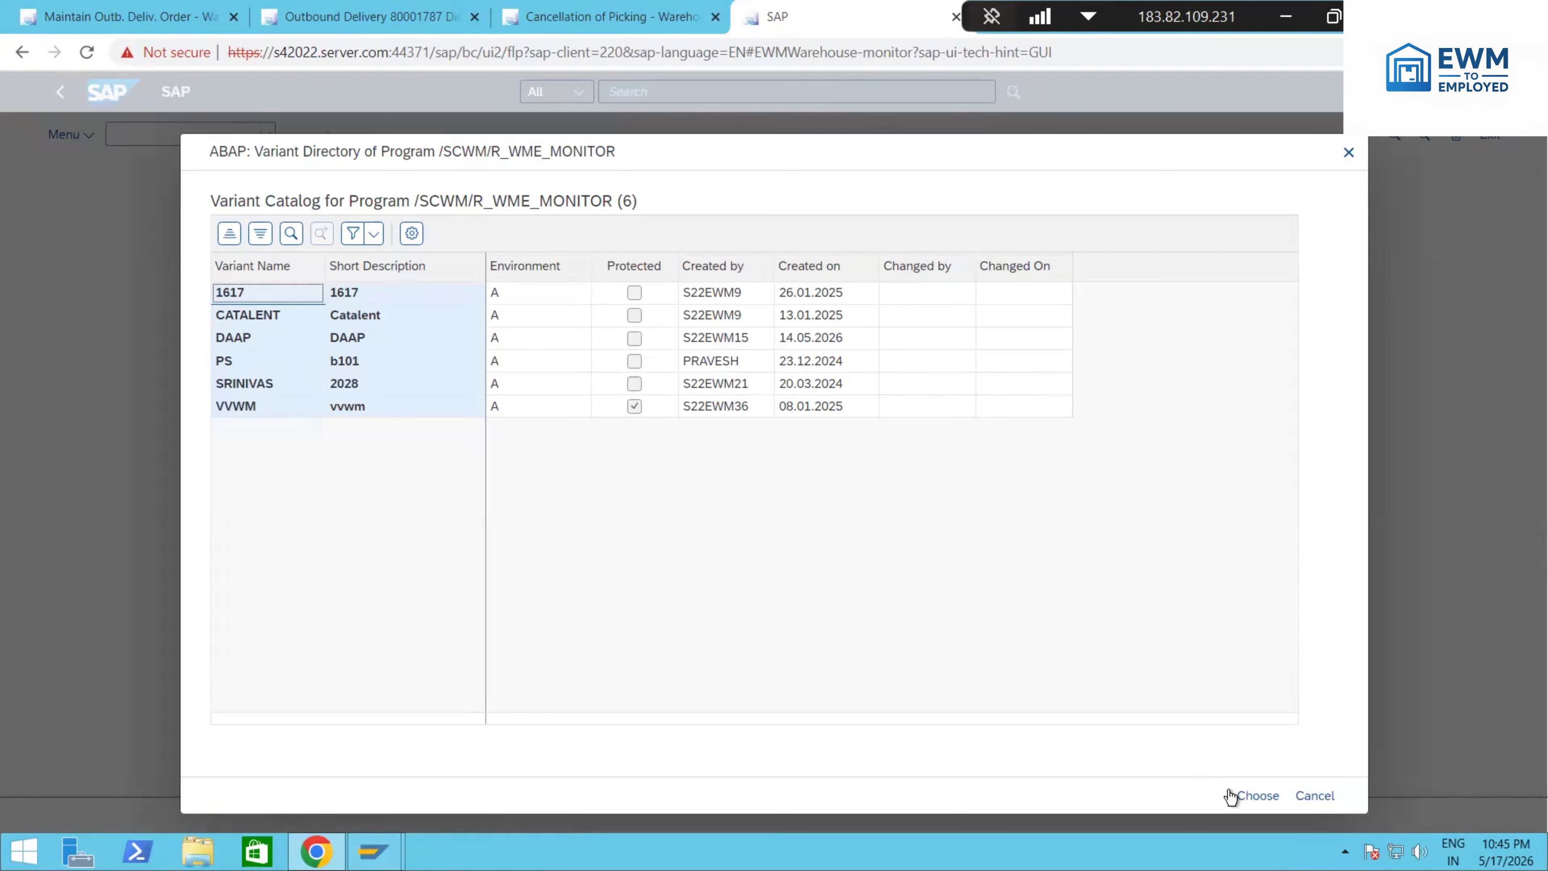
click(1306, 796)
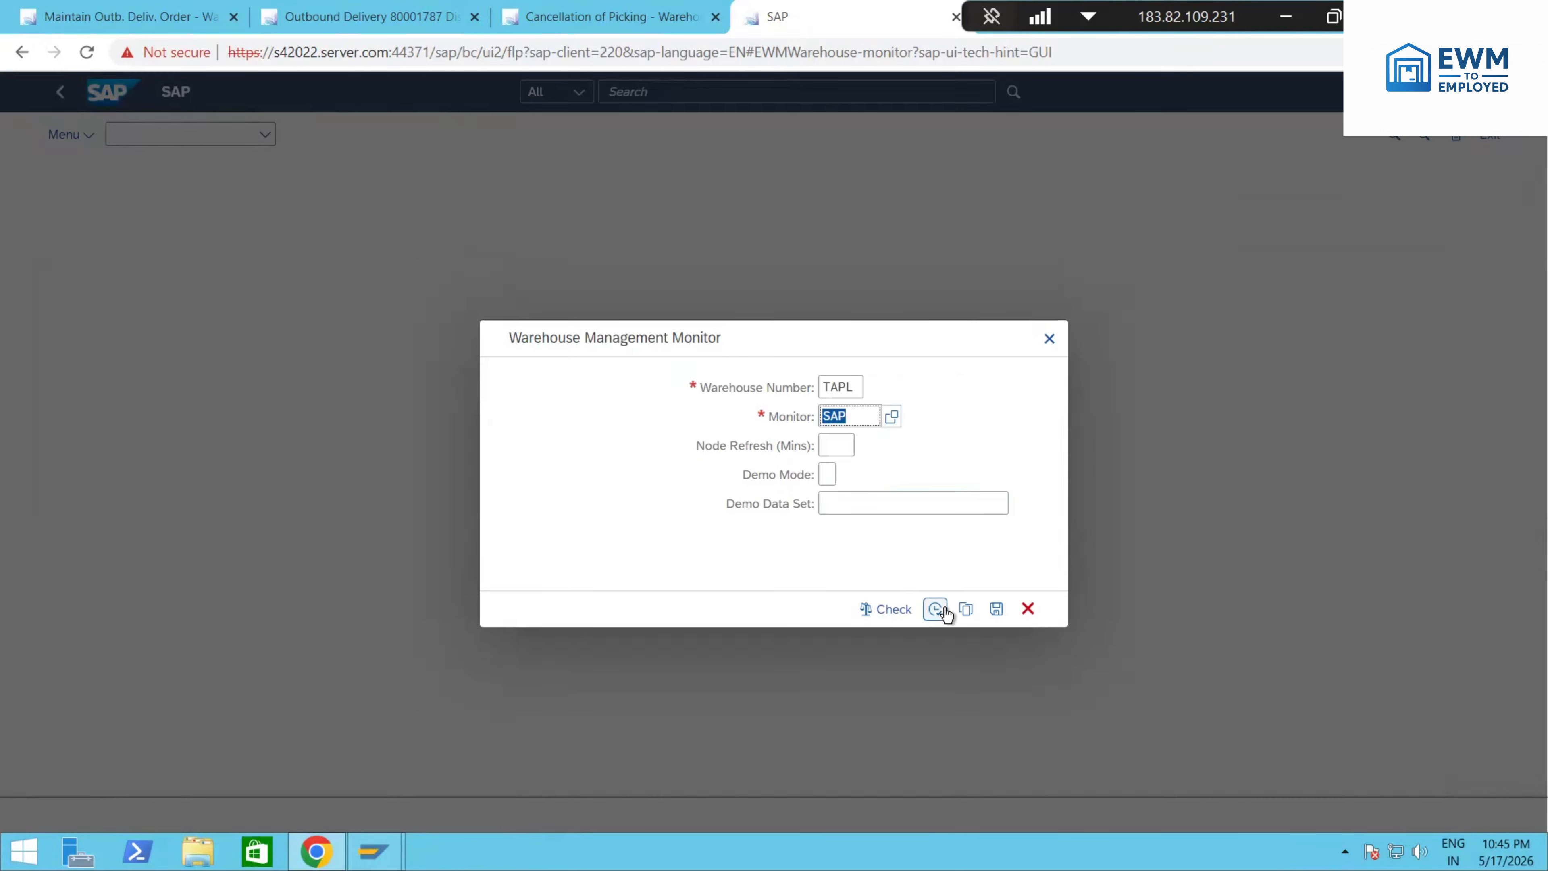
click(940, 608)
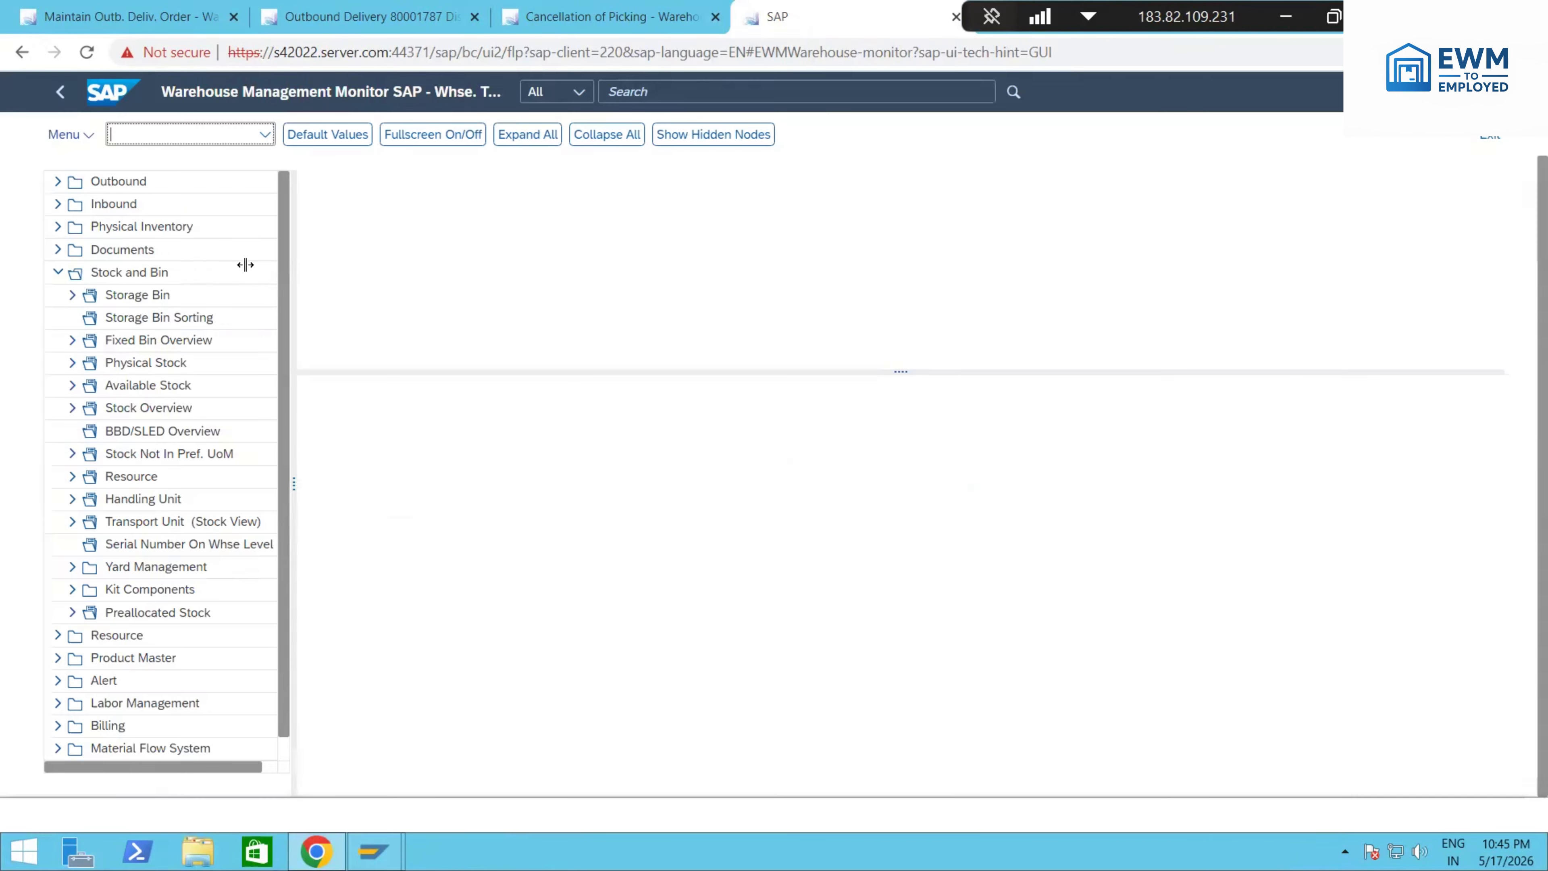
Step: List only the open warehouse tasks under Documents, excluding canceled, on-hold and confirmed WTs
click(60, 270)
click(58, 250)
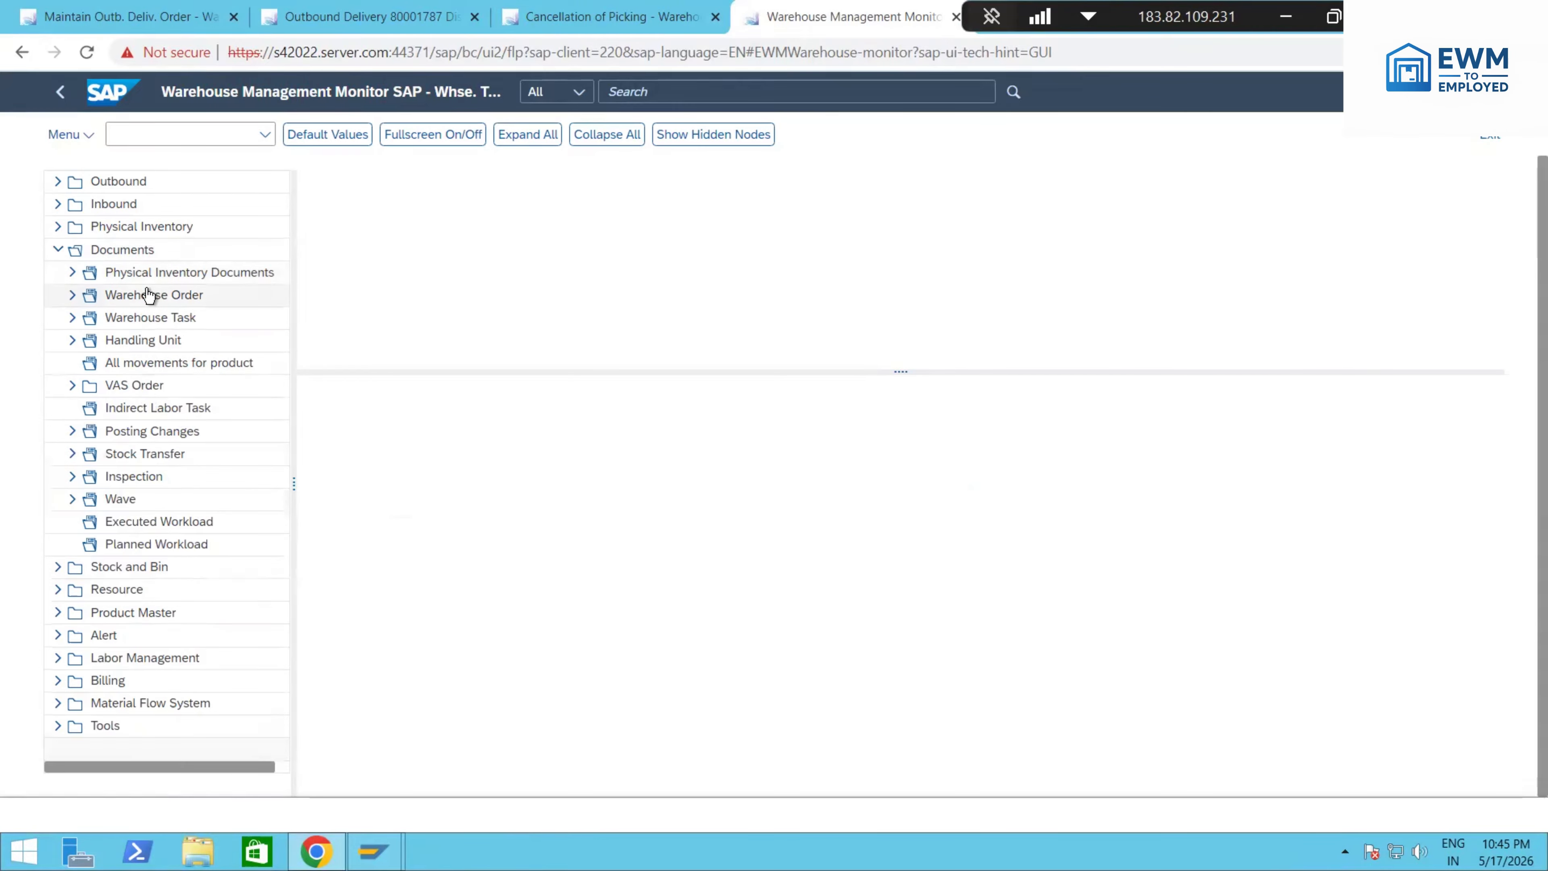
click(160, 328)
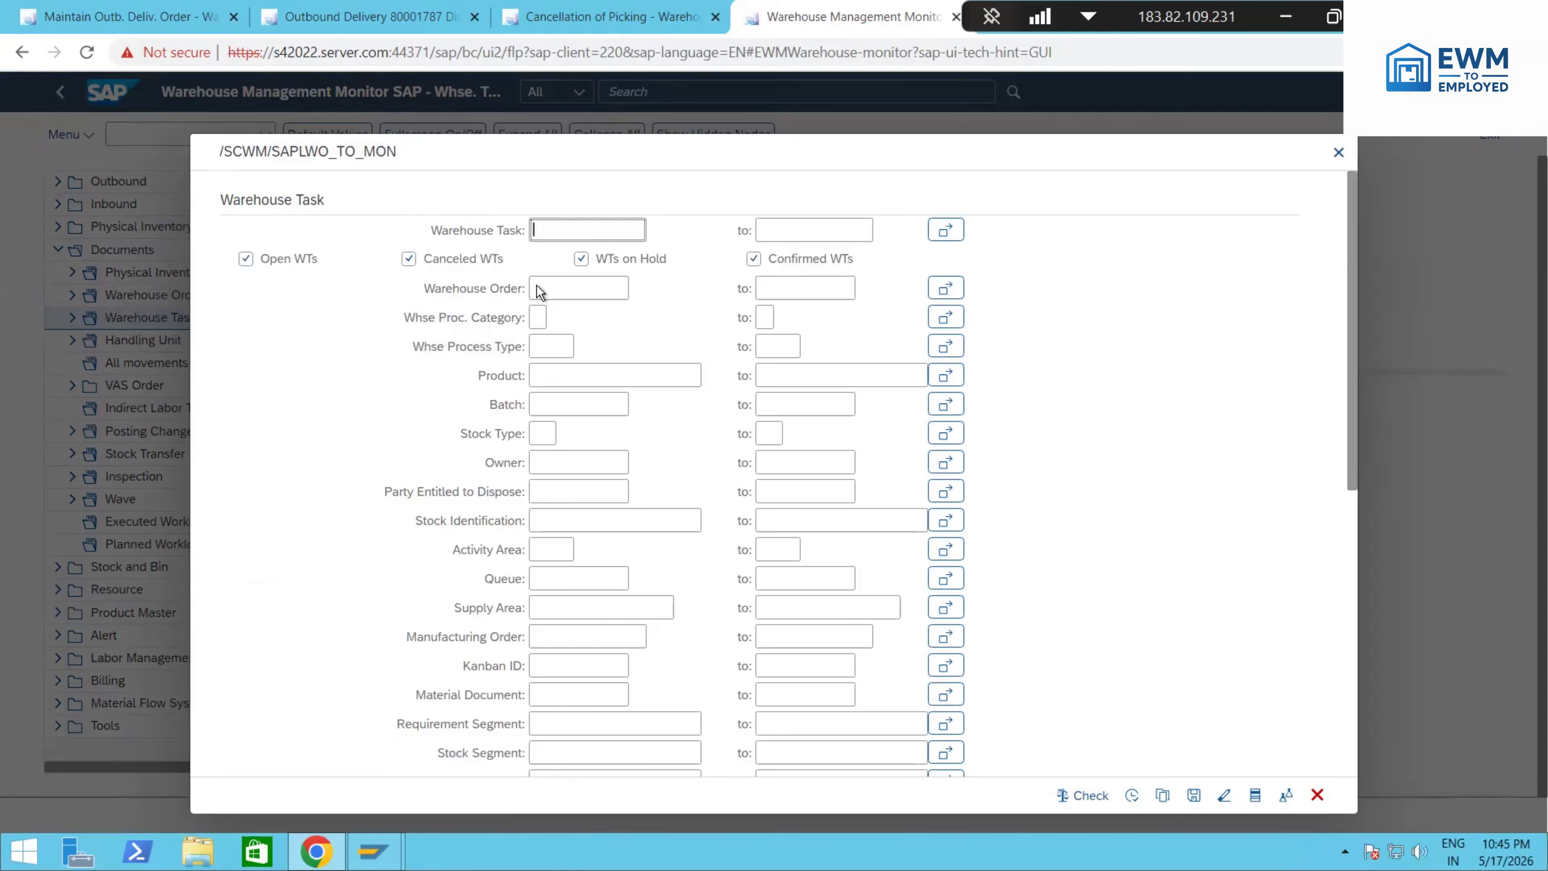
click(473, 258)
click(615, 261)
click(754, 258)
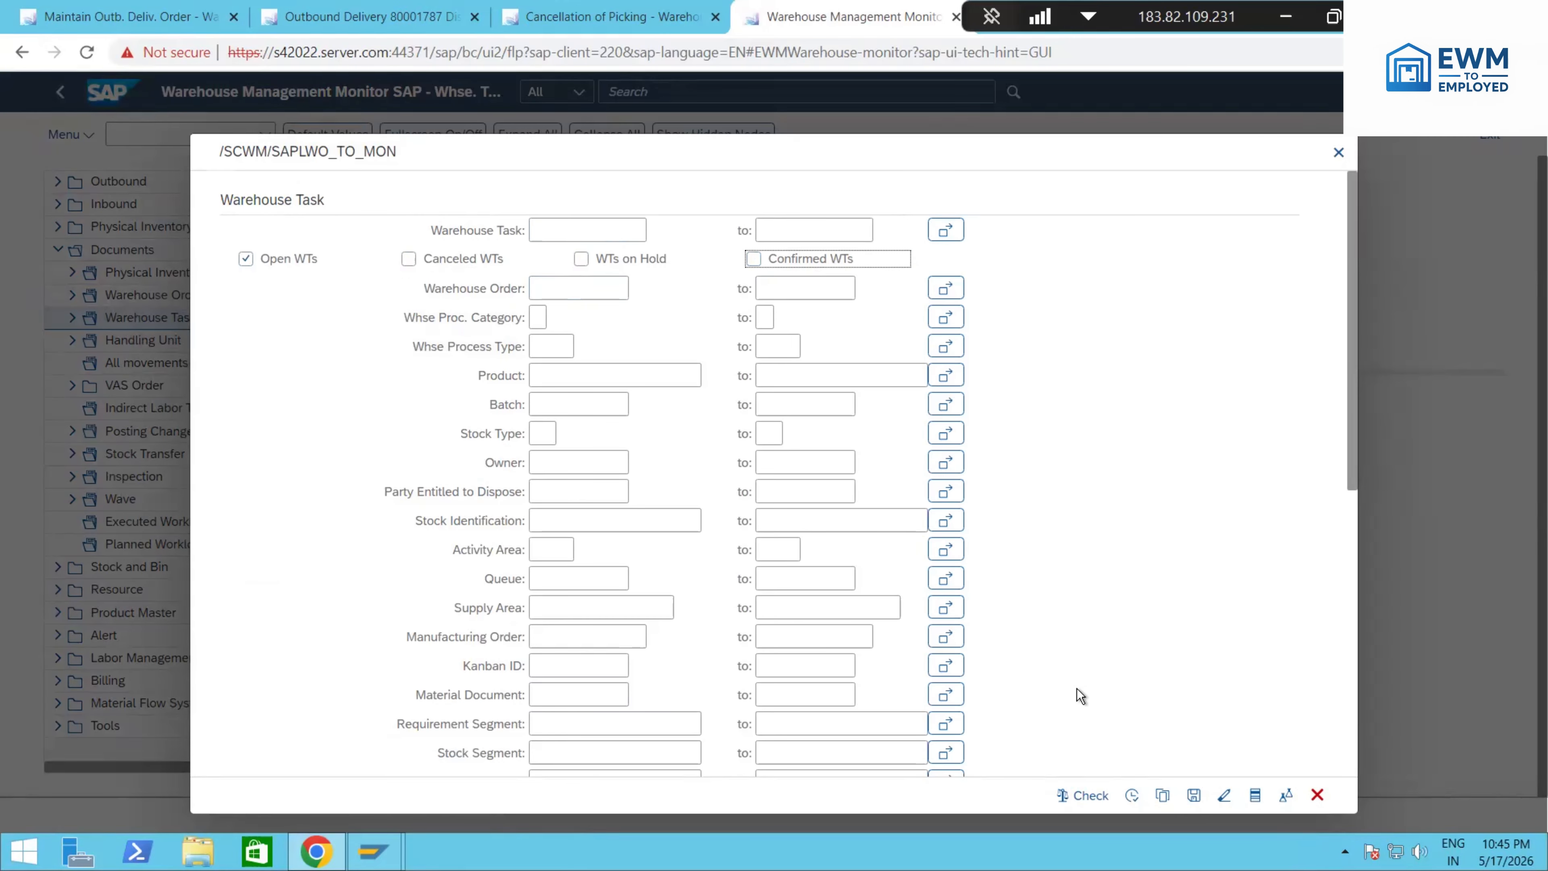
click(1131, 795)
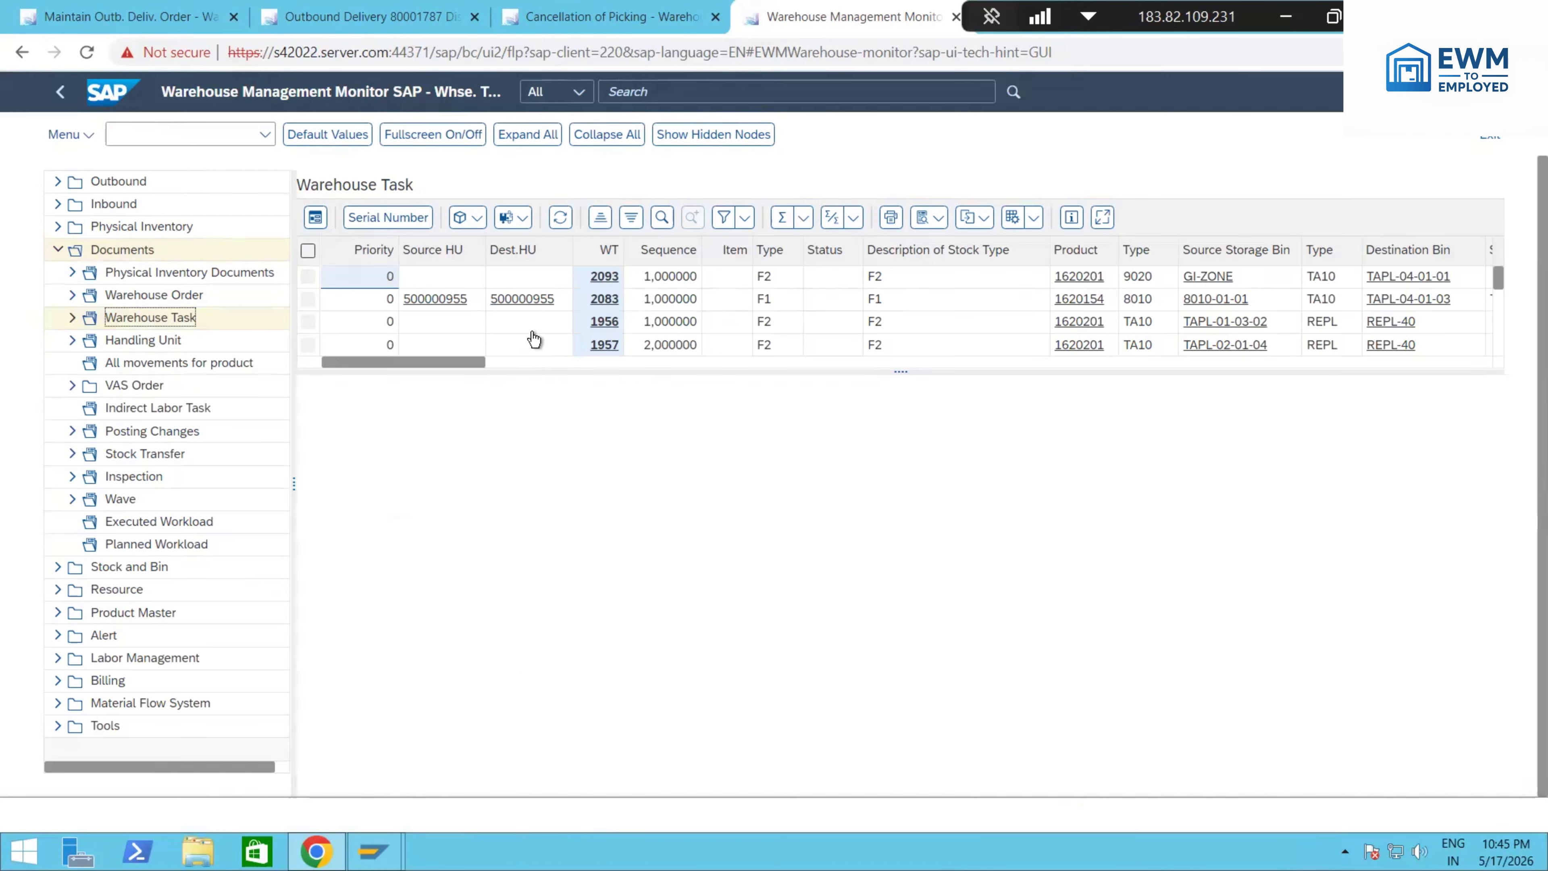
Step: Confirm warehouse task 2093 in the background
click(308, 276)
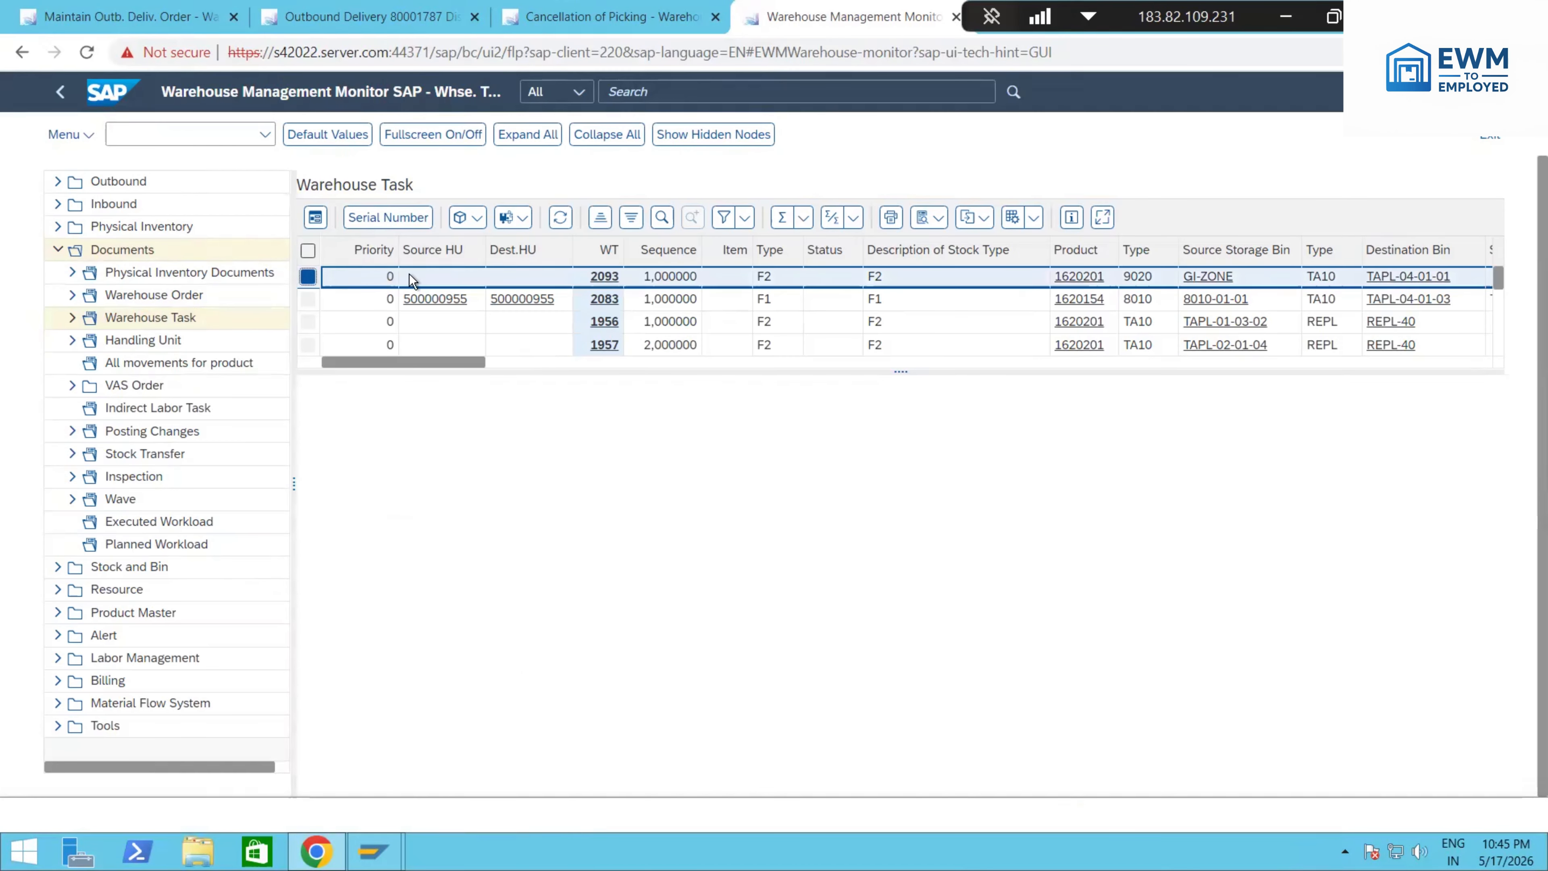
click(468, 218)
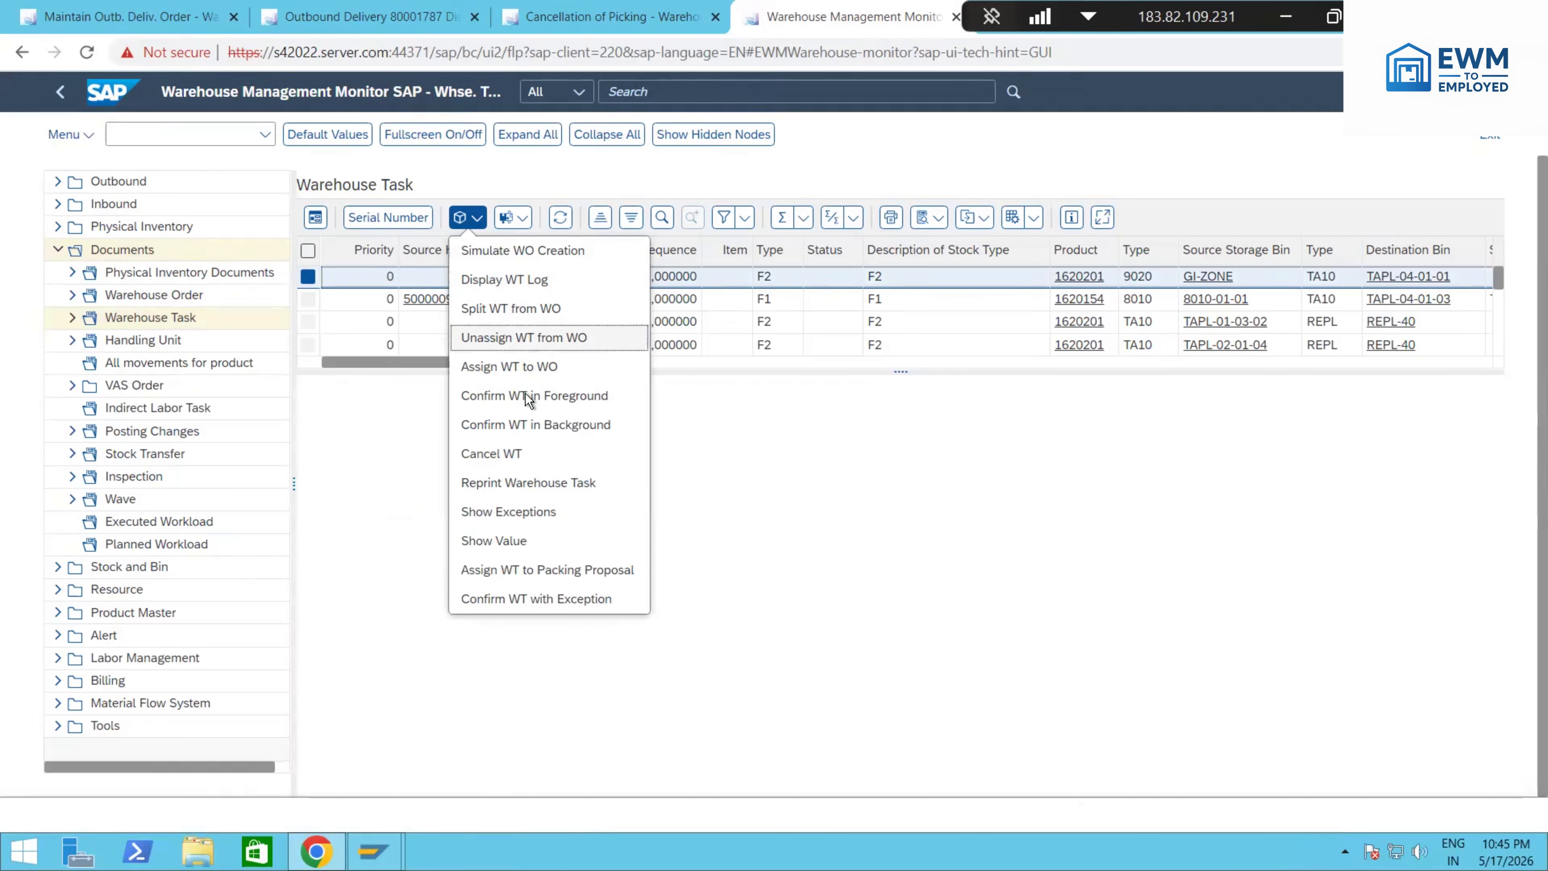
click(527, 417)
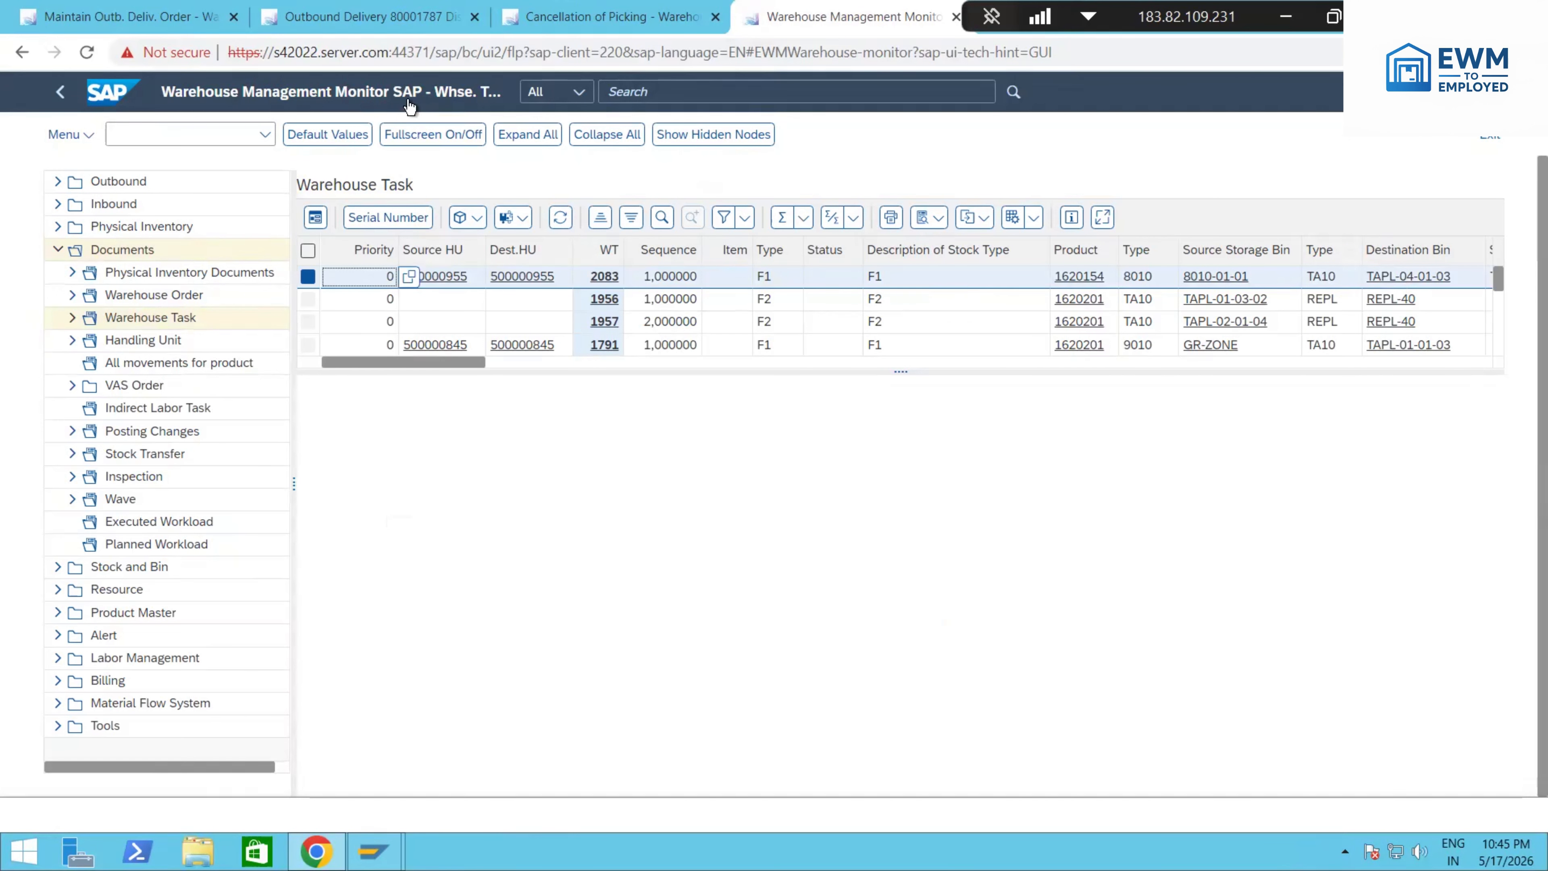
Step: Close the picking cancellation log and return to the outbound delivery order maintenance by way of the delivery display
click(612, 26)
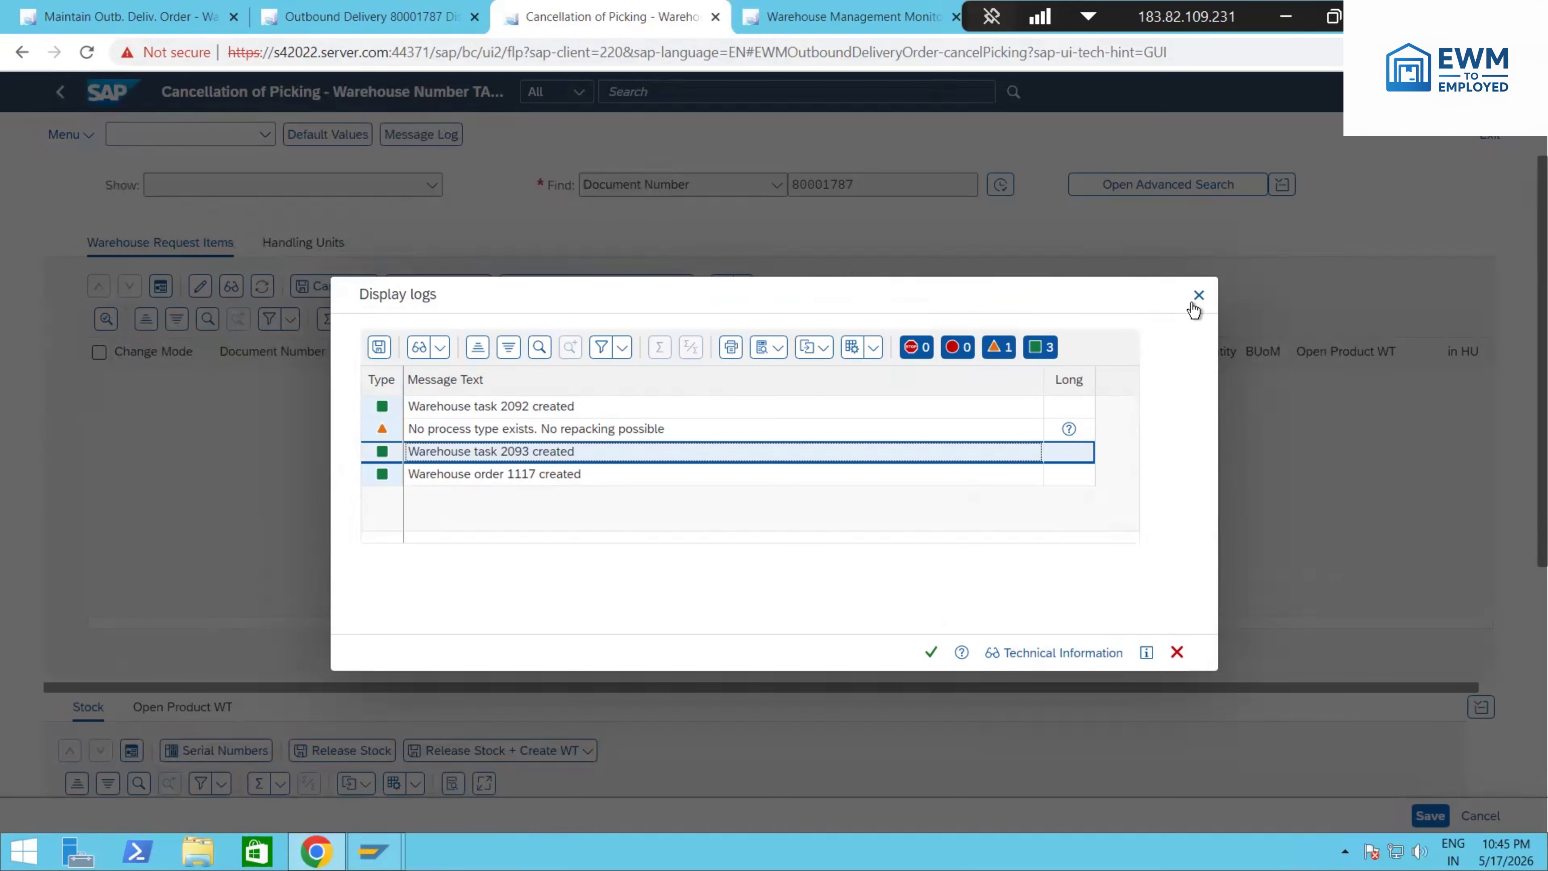
click(1199, 295)
click(386, 16)
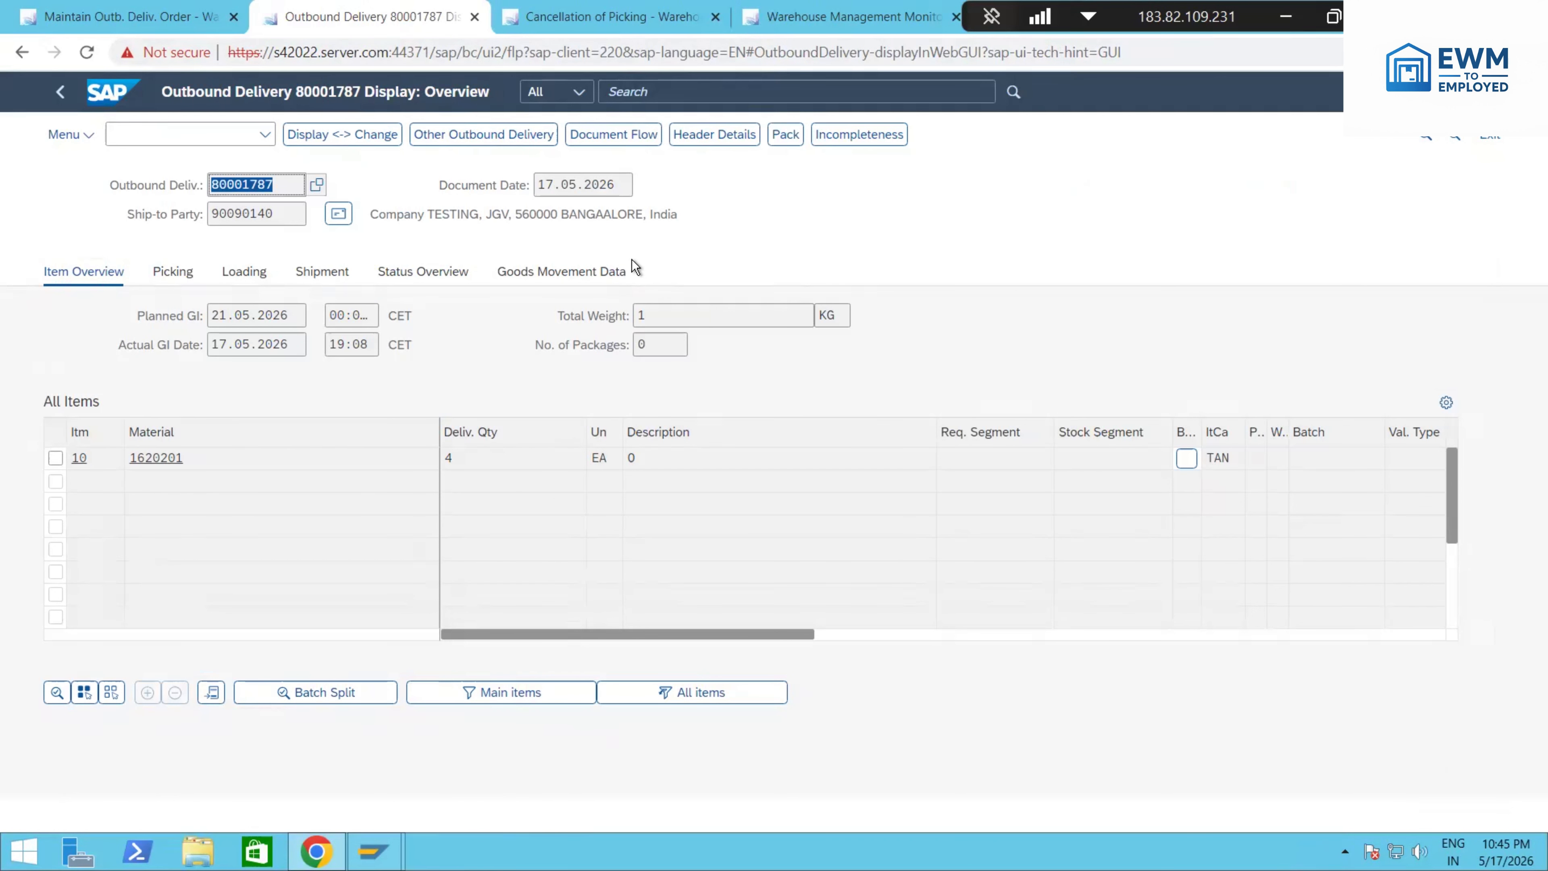
click(171, 28)
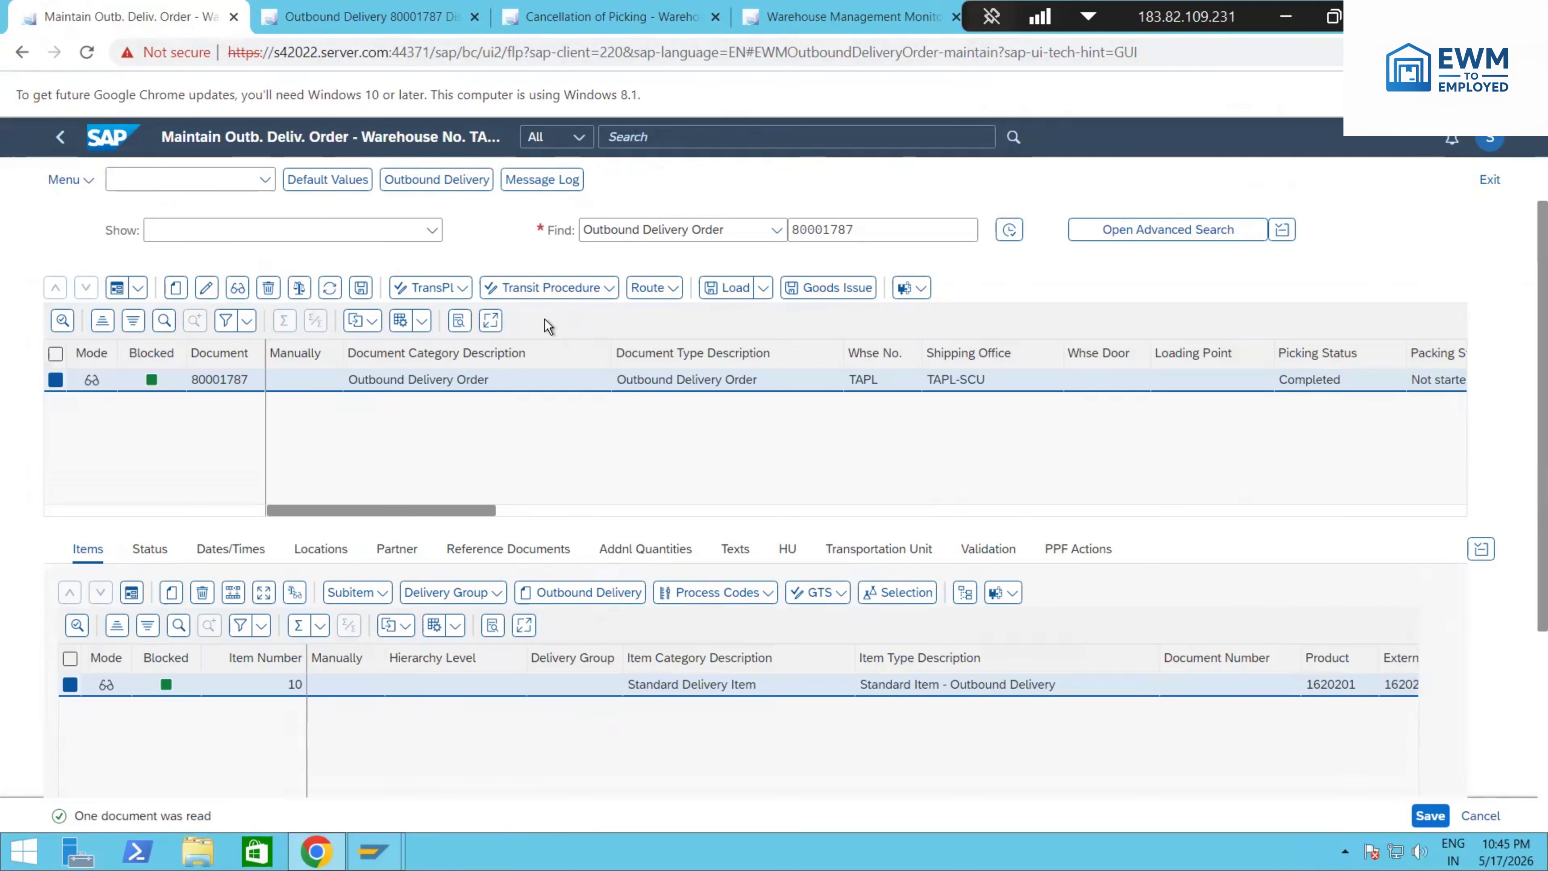
Step: Reload the outbound delivery order and set the quantity of item 10 to 0 in change mode
click(1009, 231)
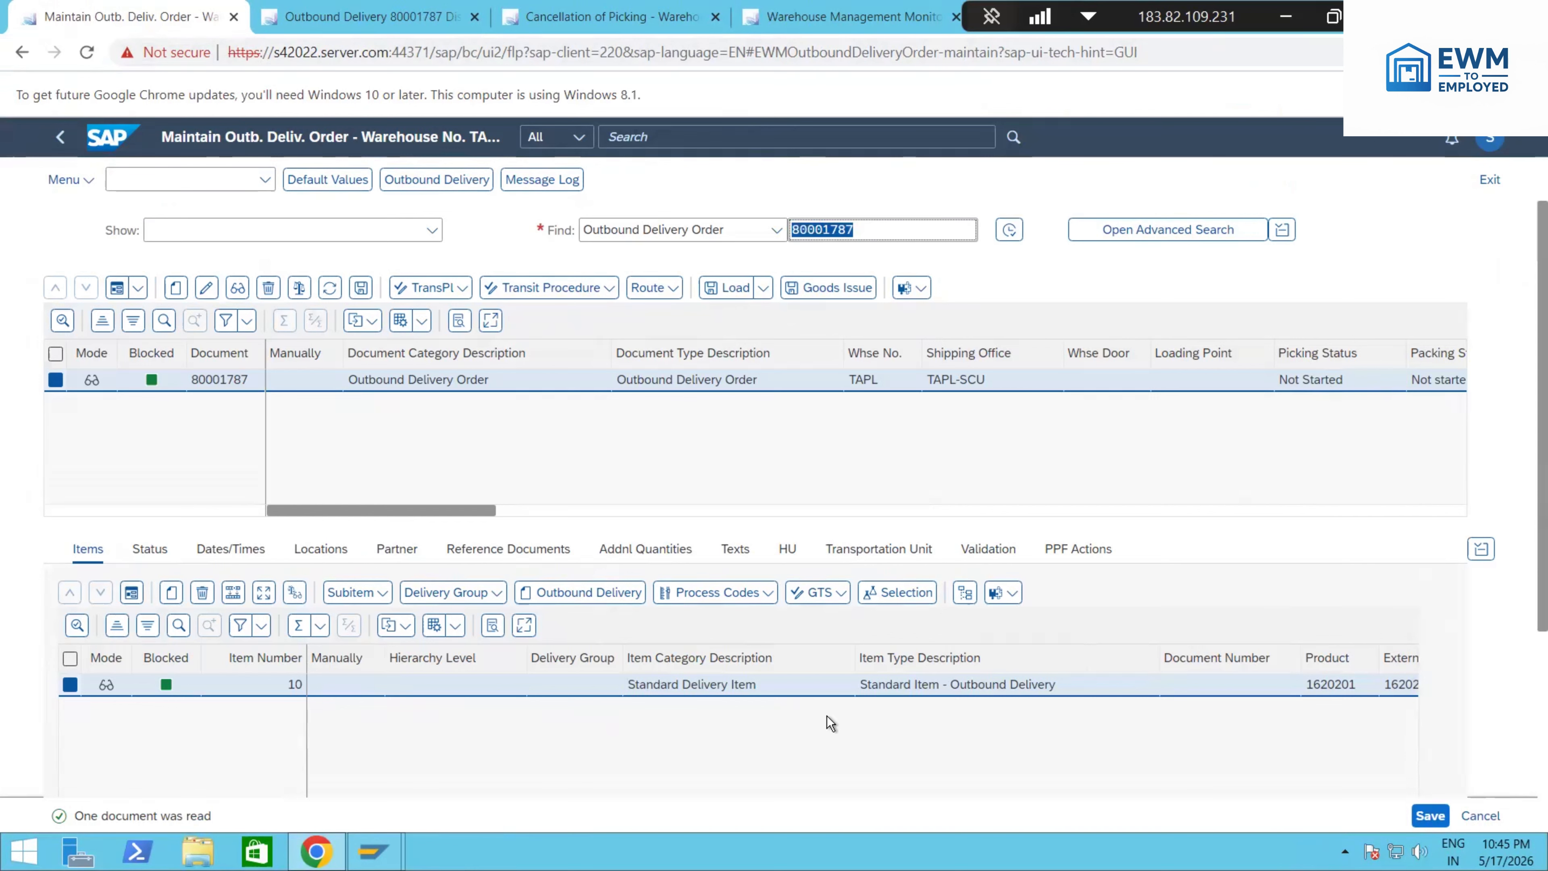
scroll(817, 710, down, 3)
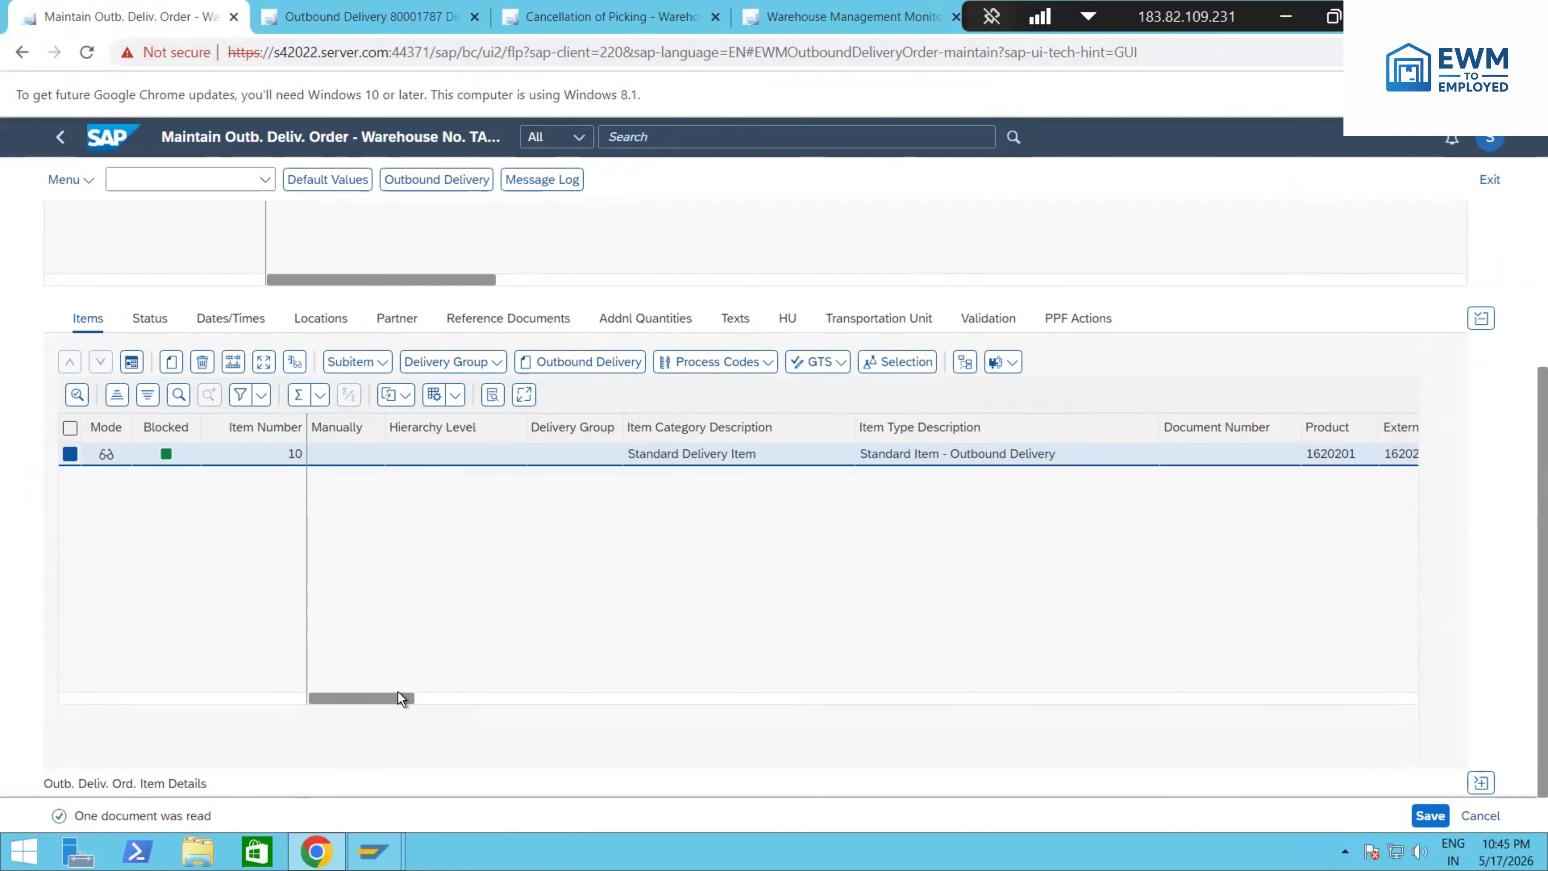
drag(413, 699, 506, 698)
scroll(806, 522, up, 3)
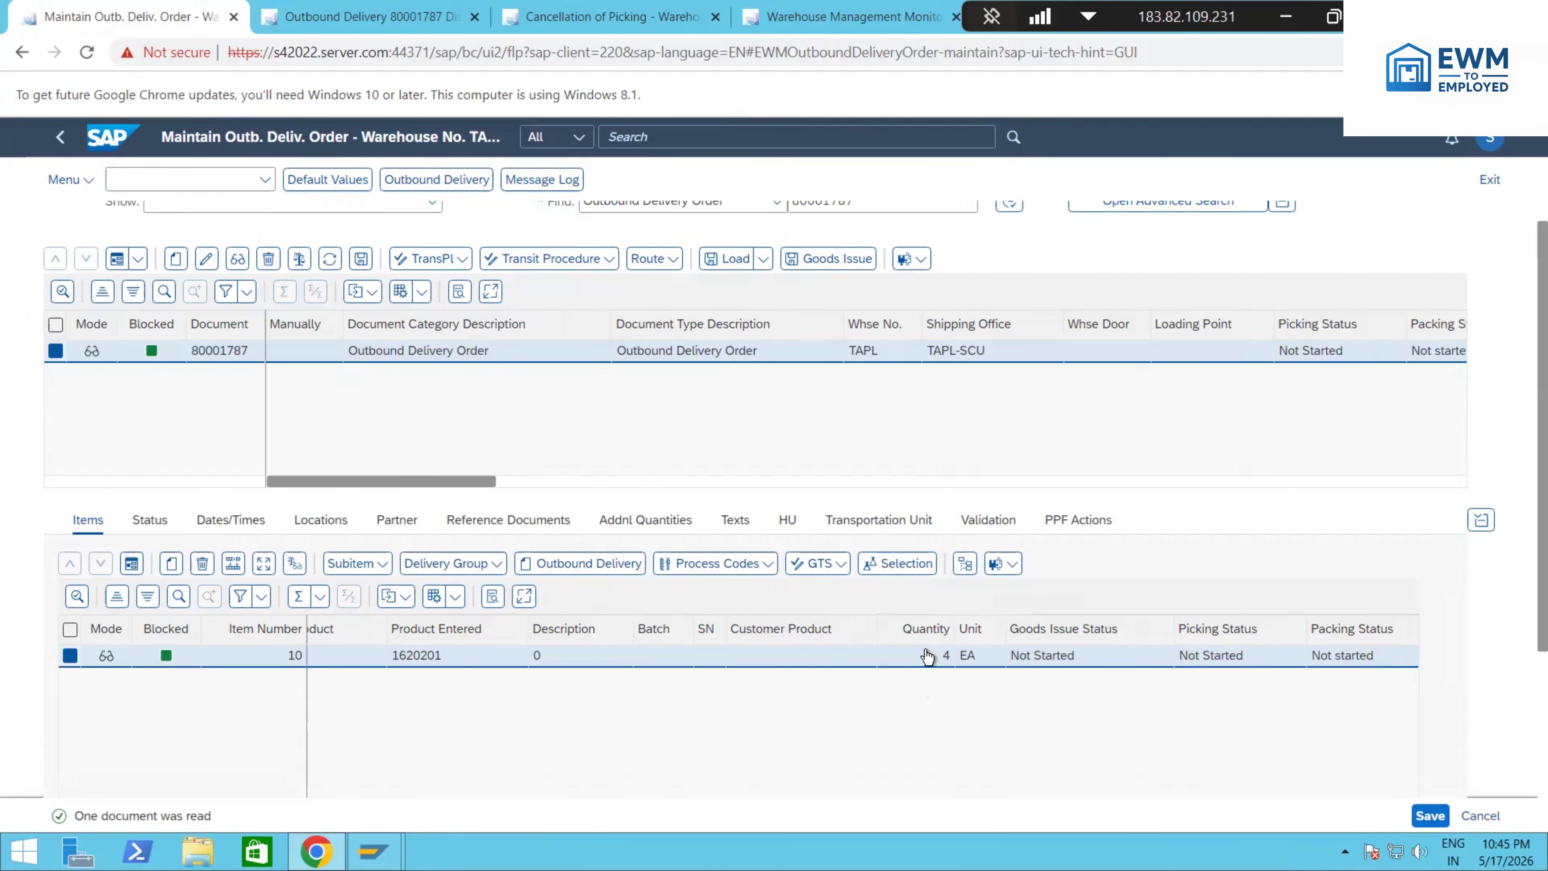
click(204, 259)
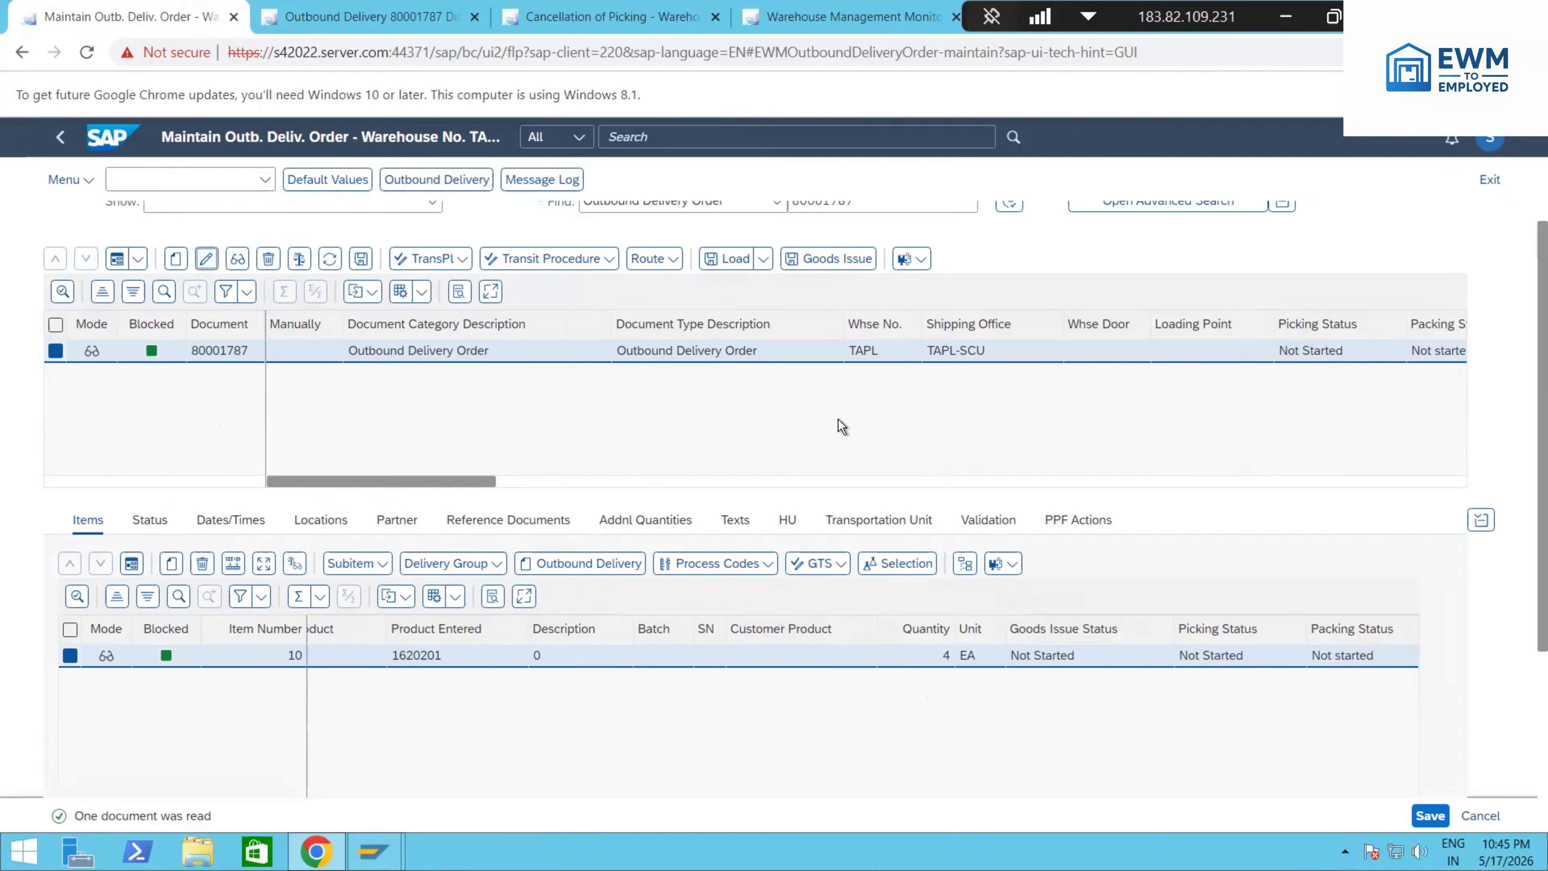
click(944, 667)
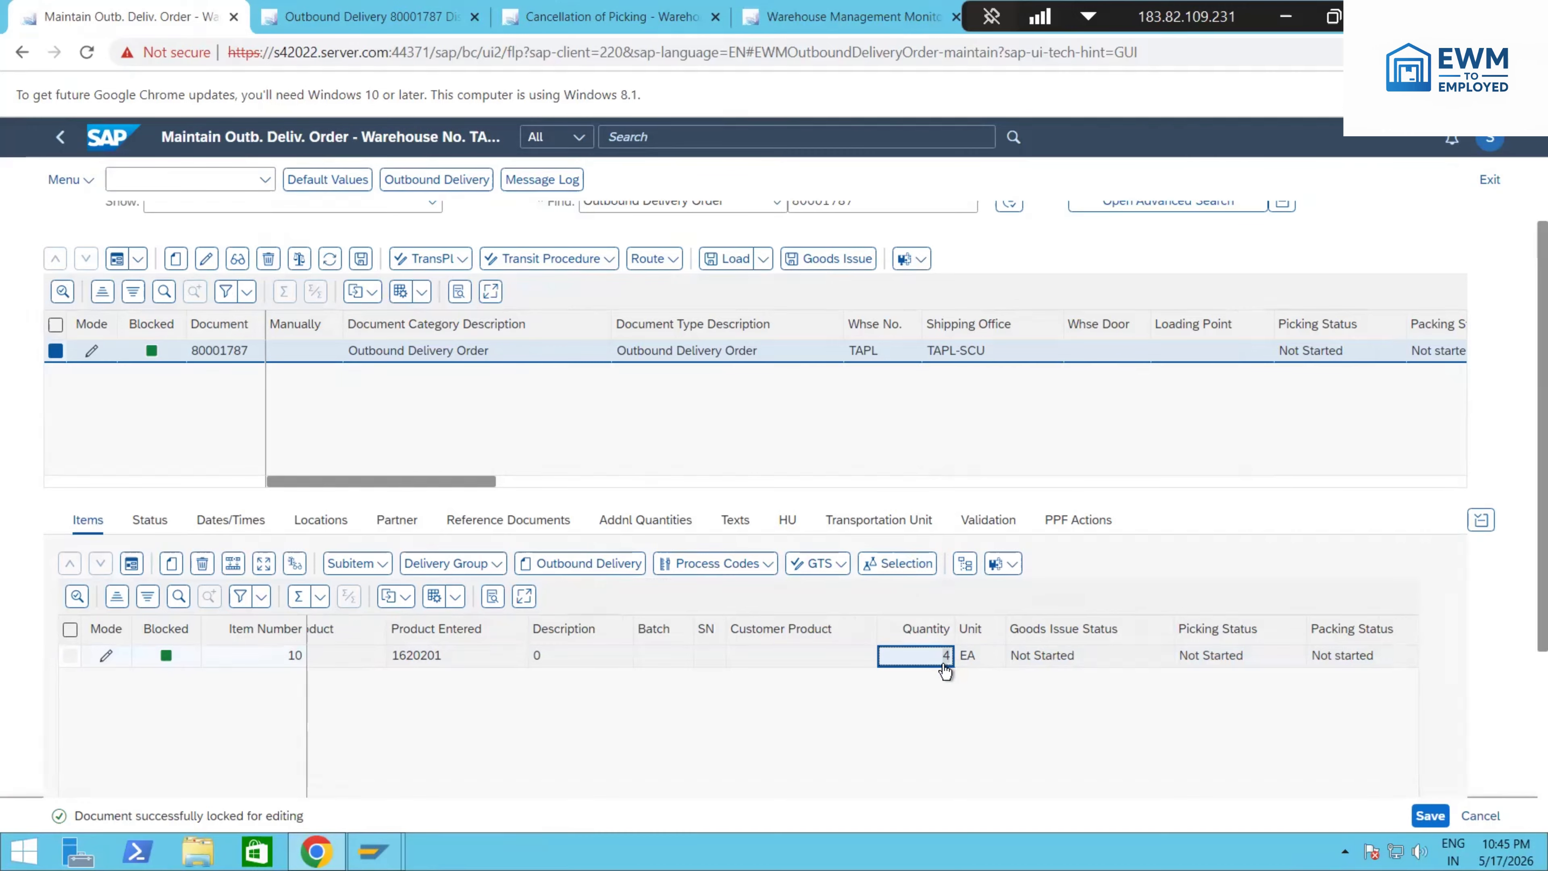
text(0)
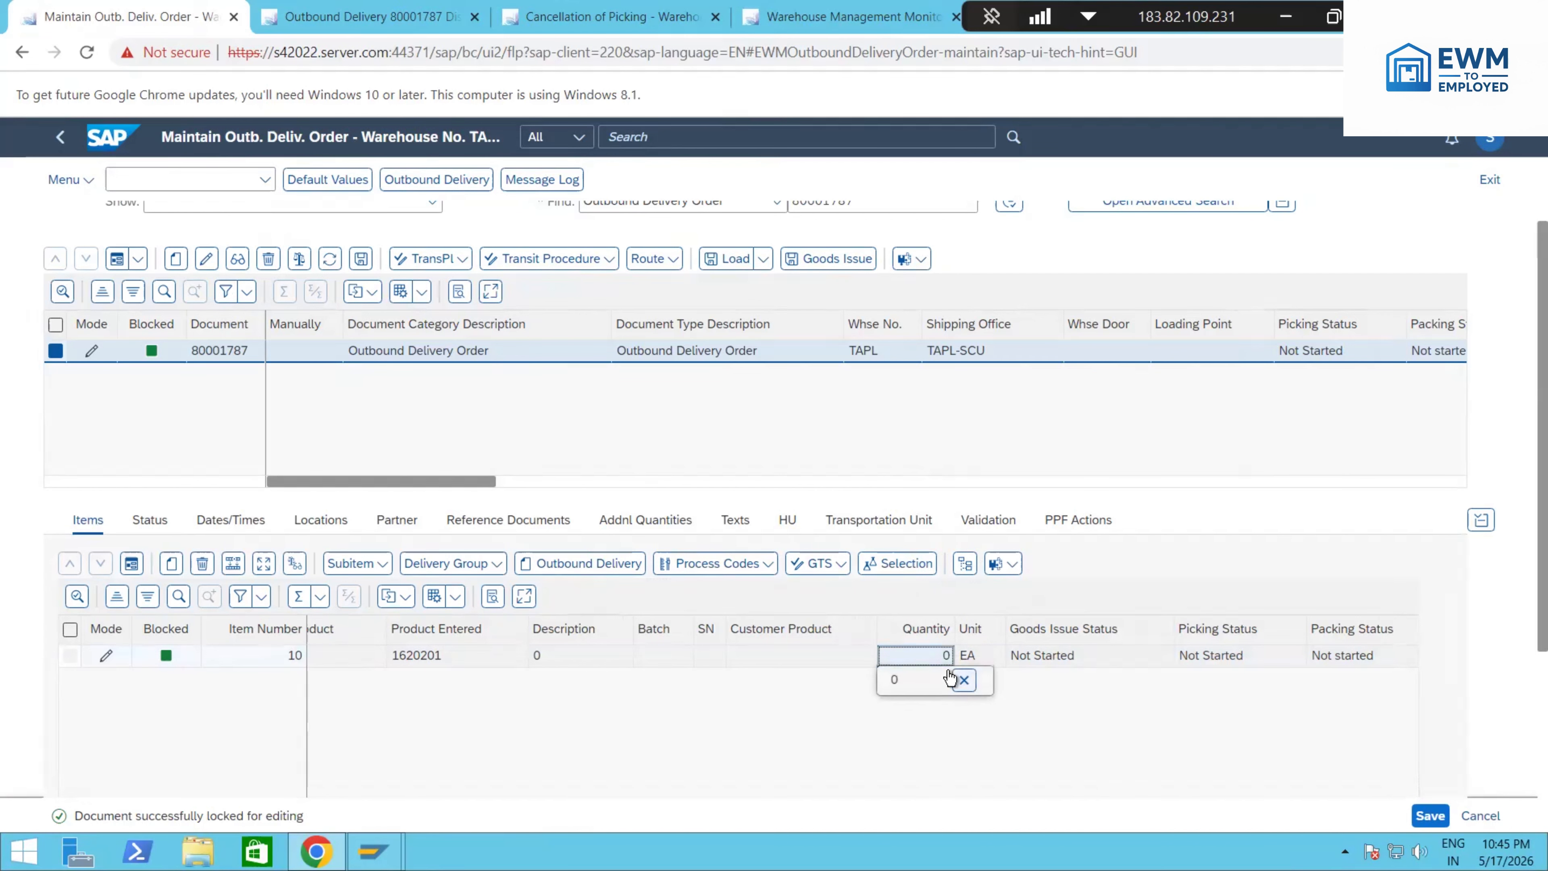
key(Return)
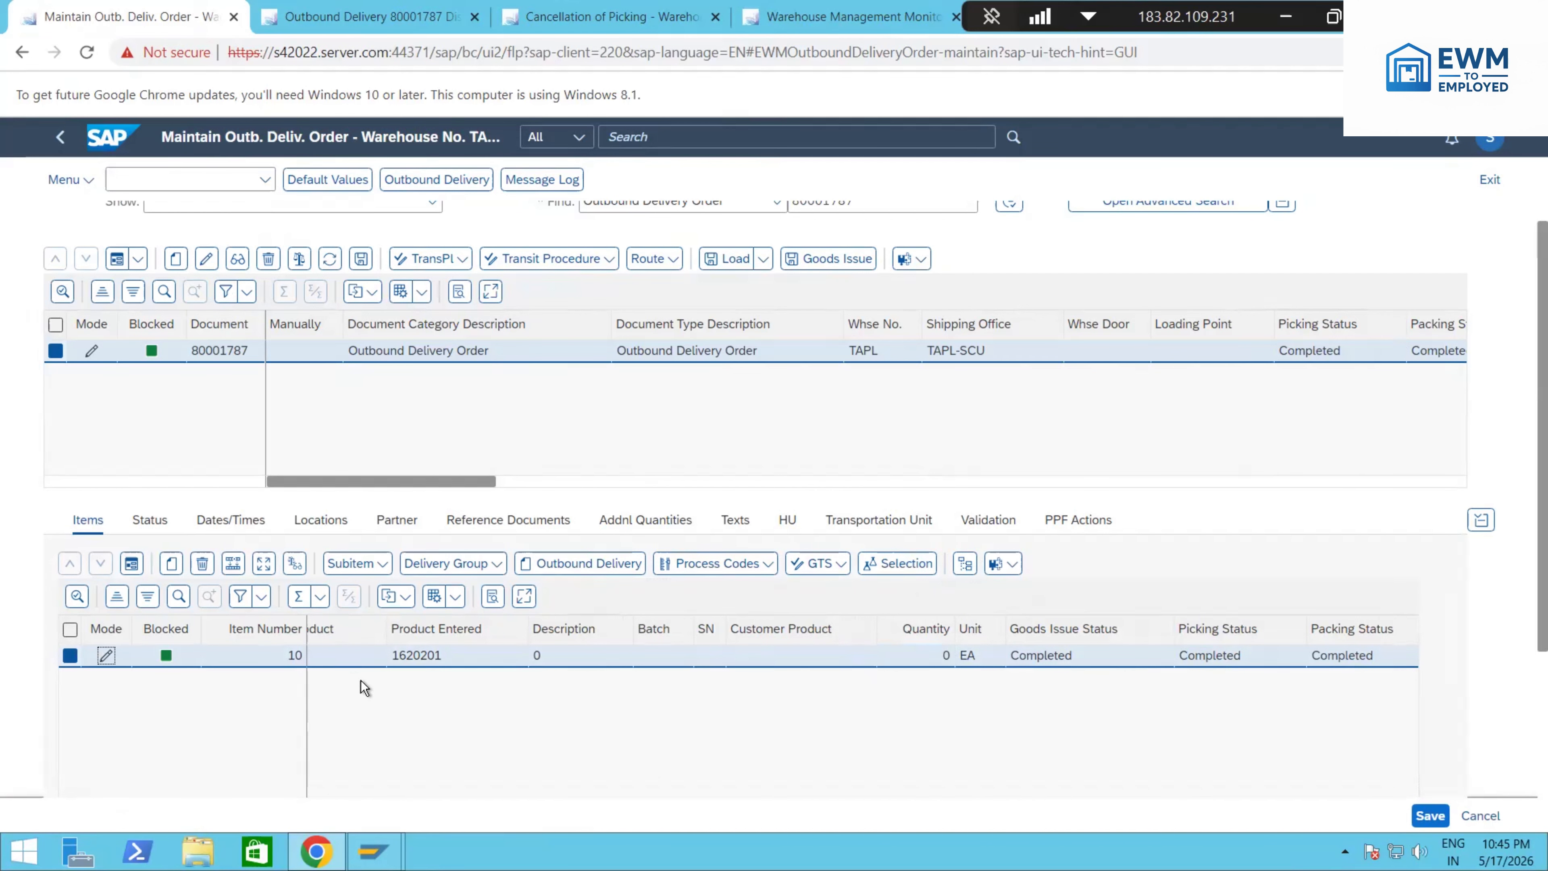
Step: Create the outbound delivery for the zero-quantity item and save the document
scroll(398, 686, down, 2)
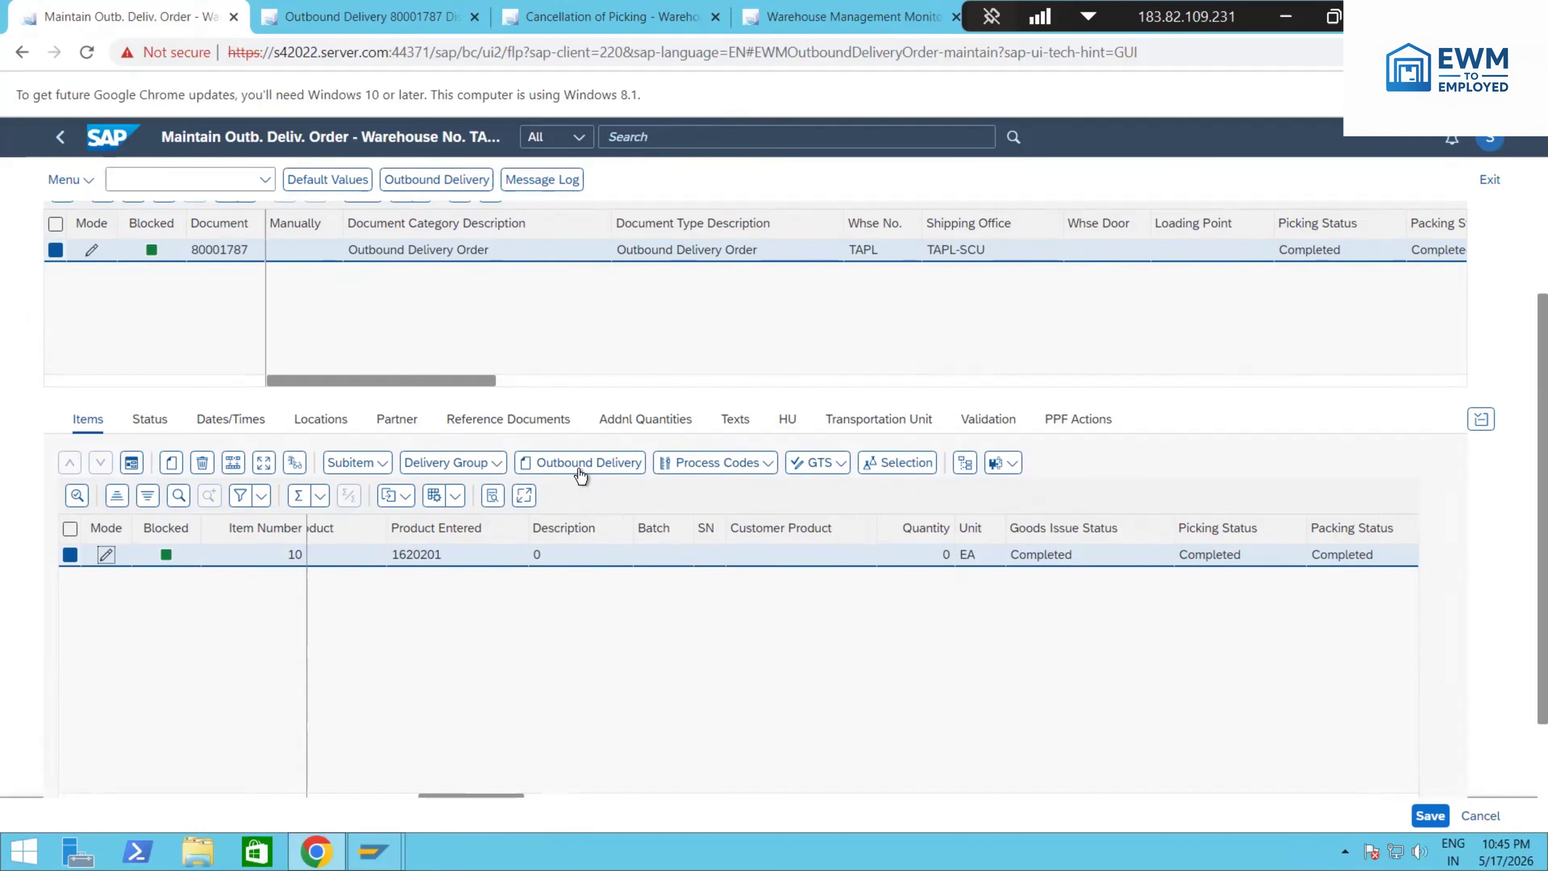
click(581, 475)
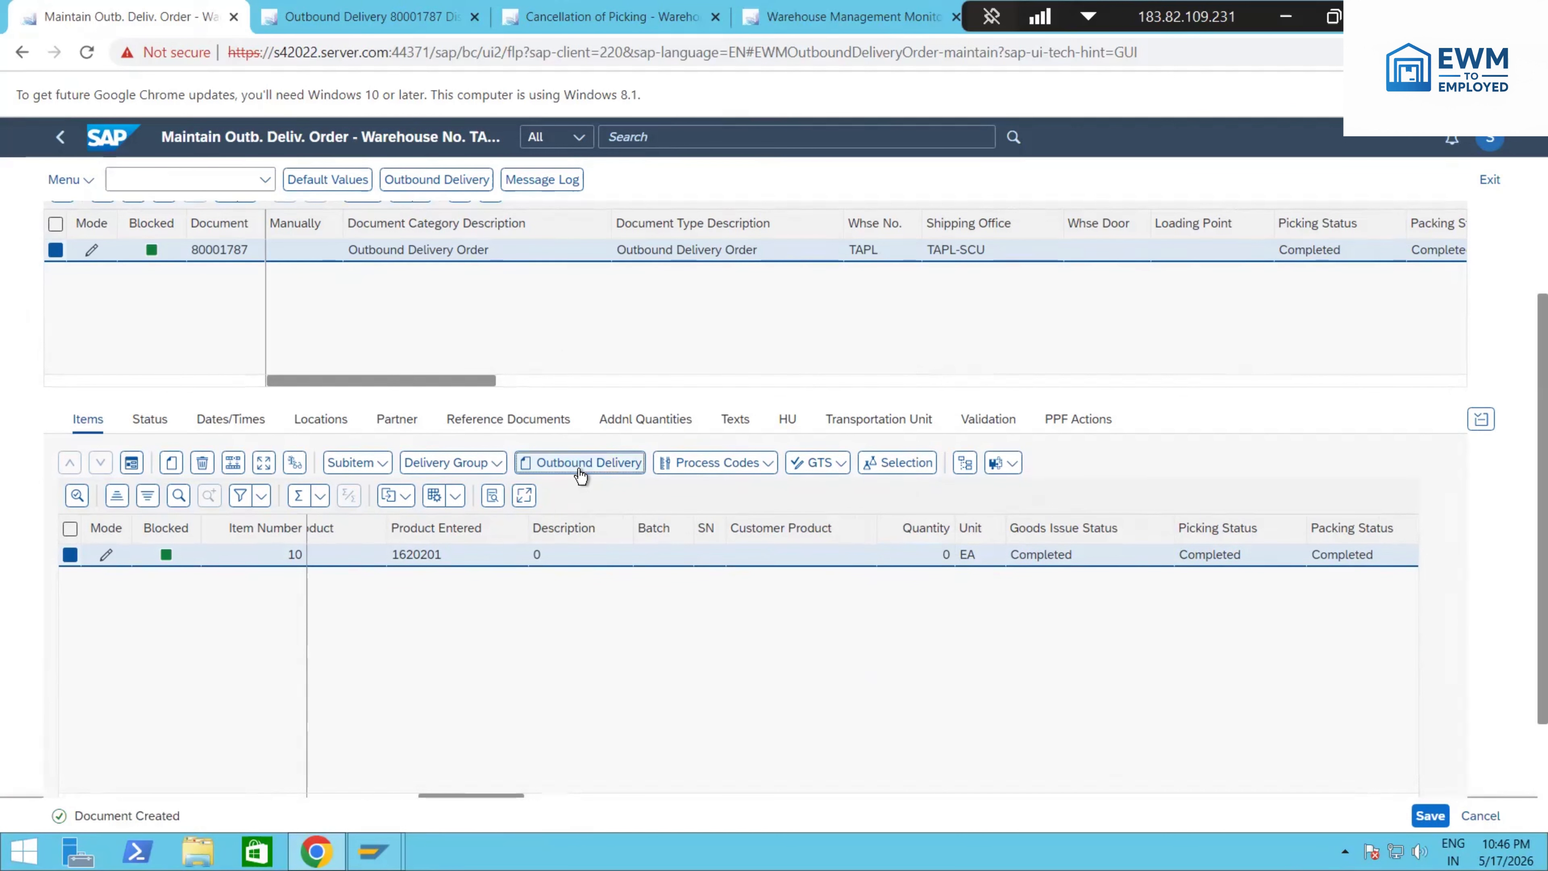
scroll(283, 485, up, 3)
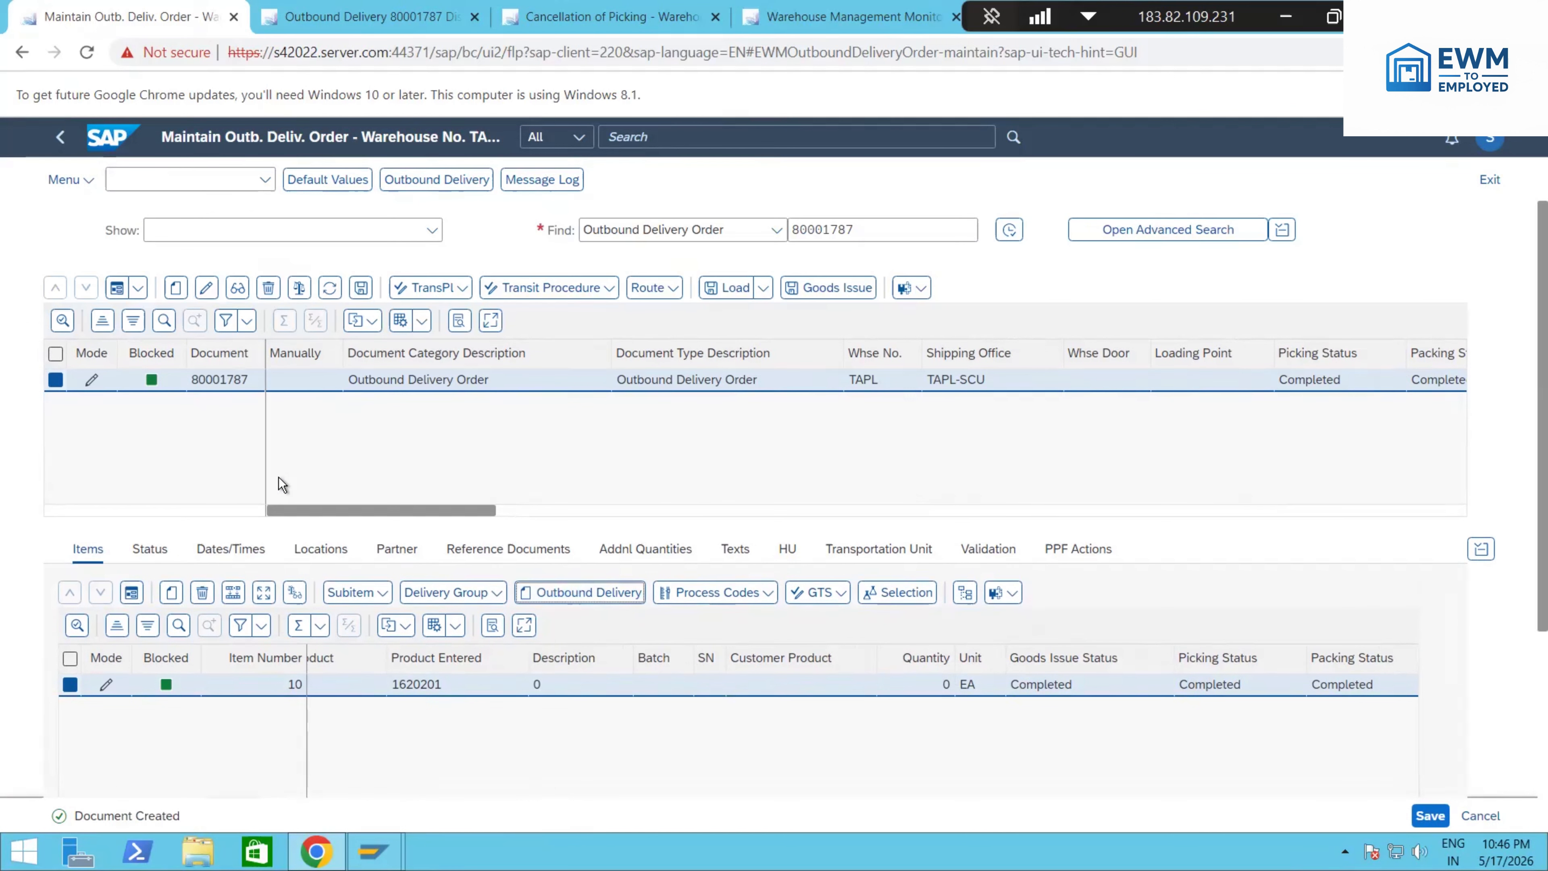
click(361, 287)
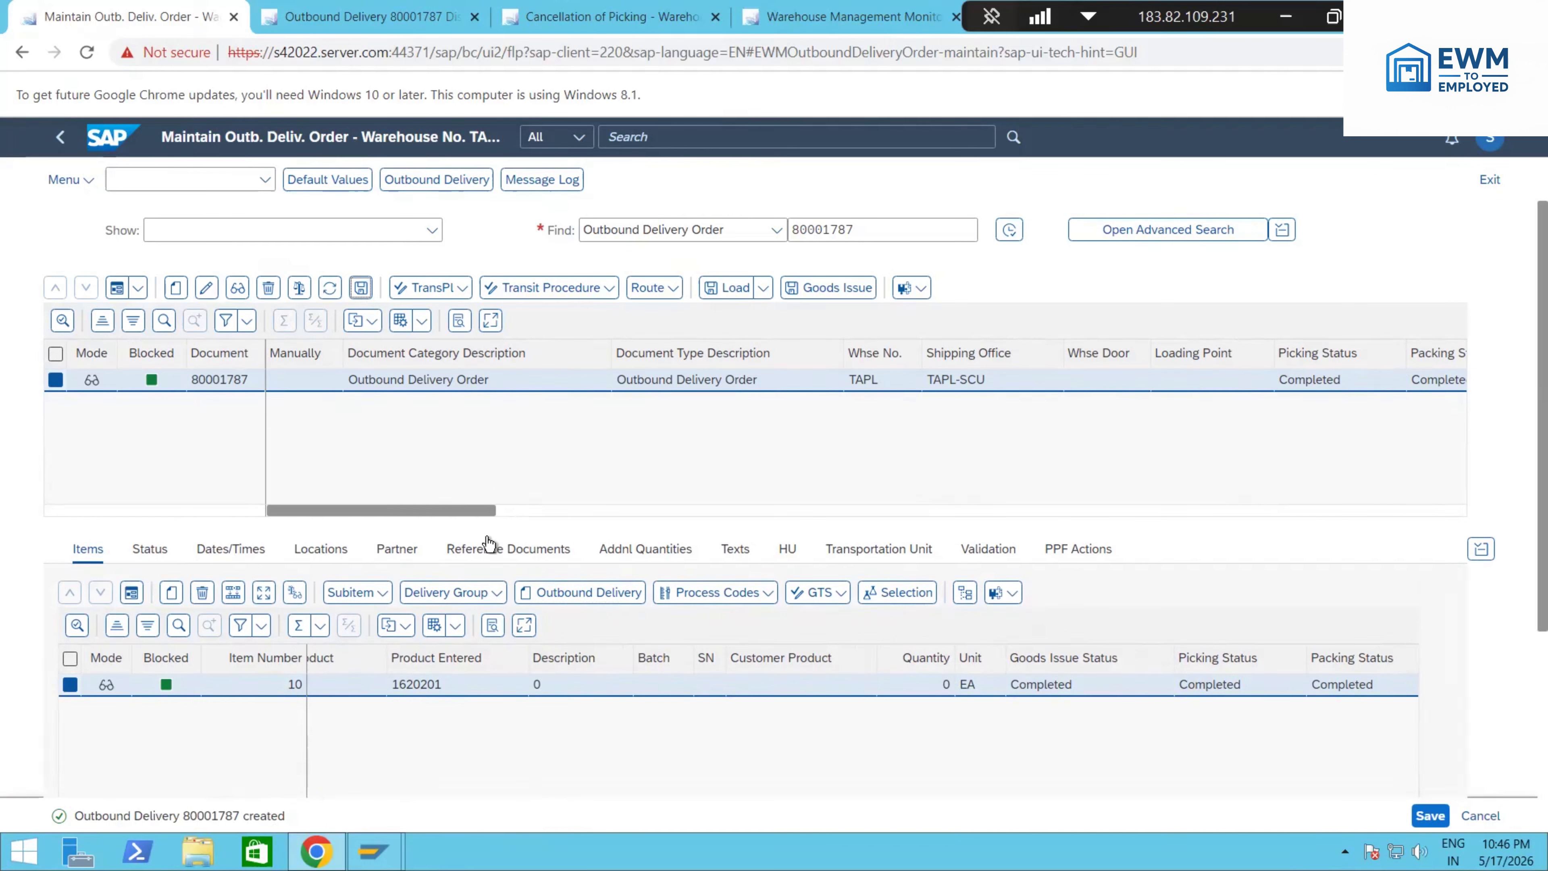
Step: Review the header statuses of the delivery order and of its outbound delivery, including the goods issue status
click(529, 514)
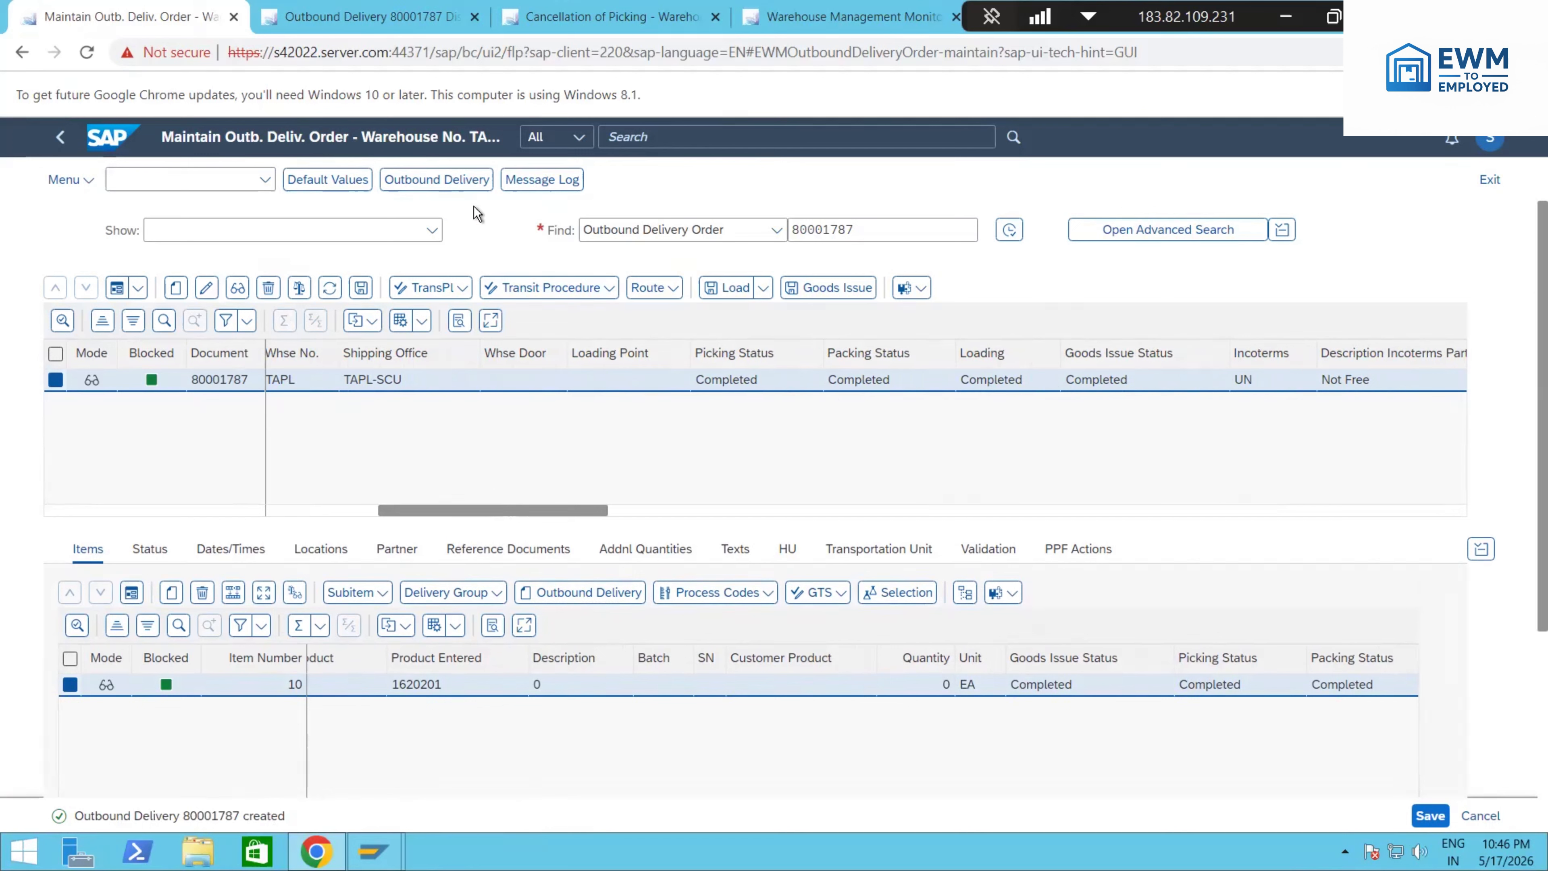
click(463, 186)
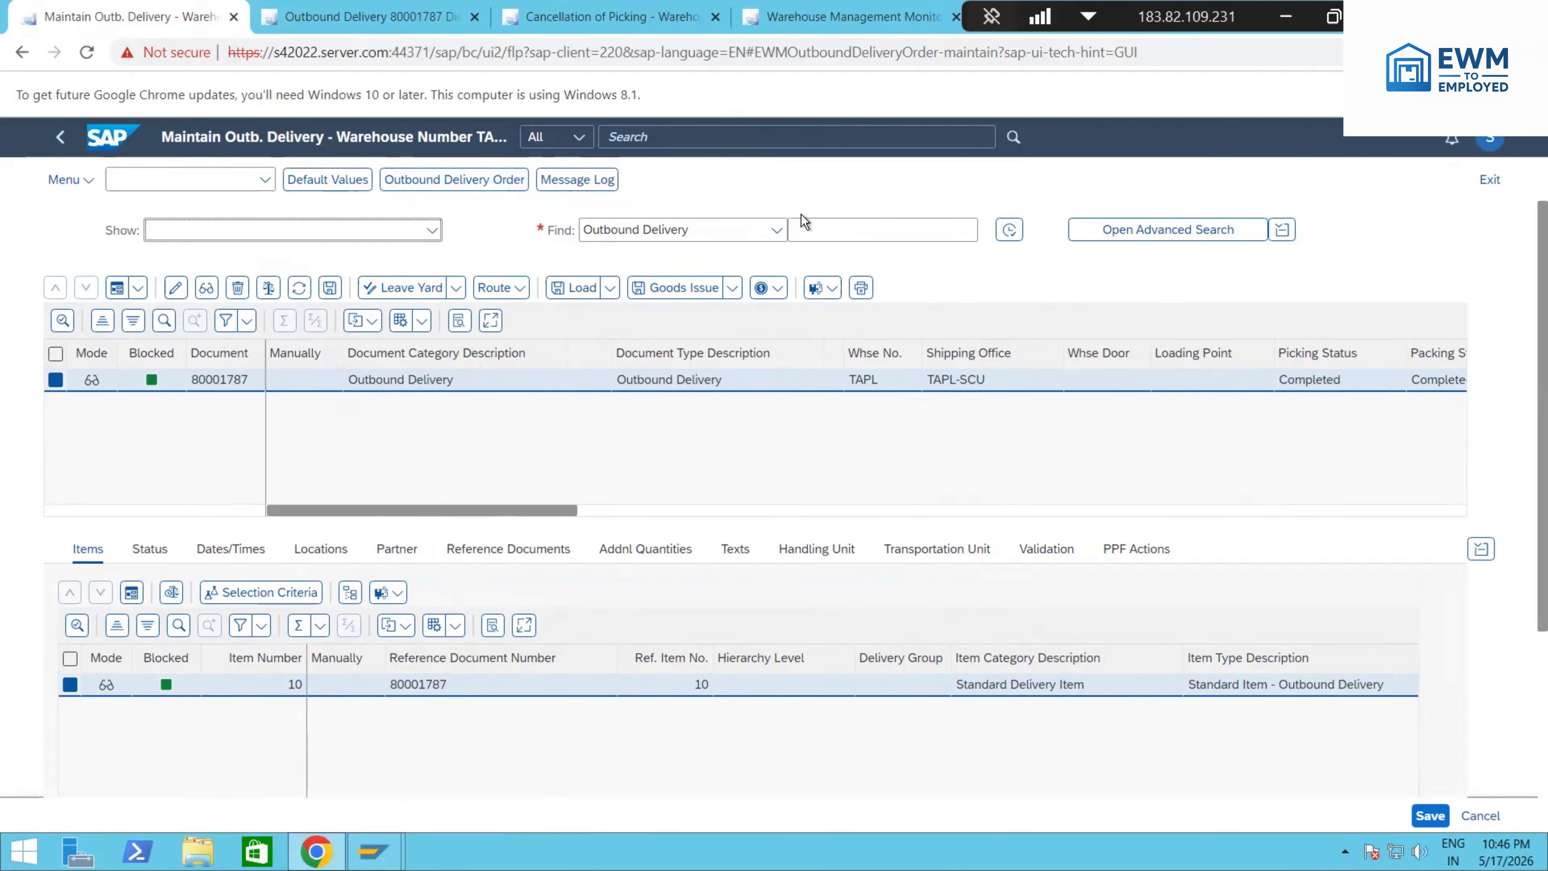
drag(439, 511, 574, 512)
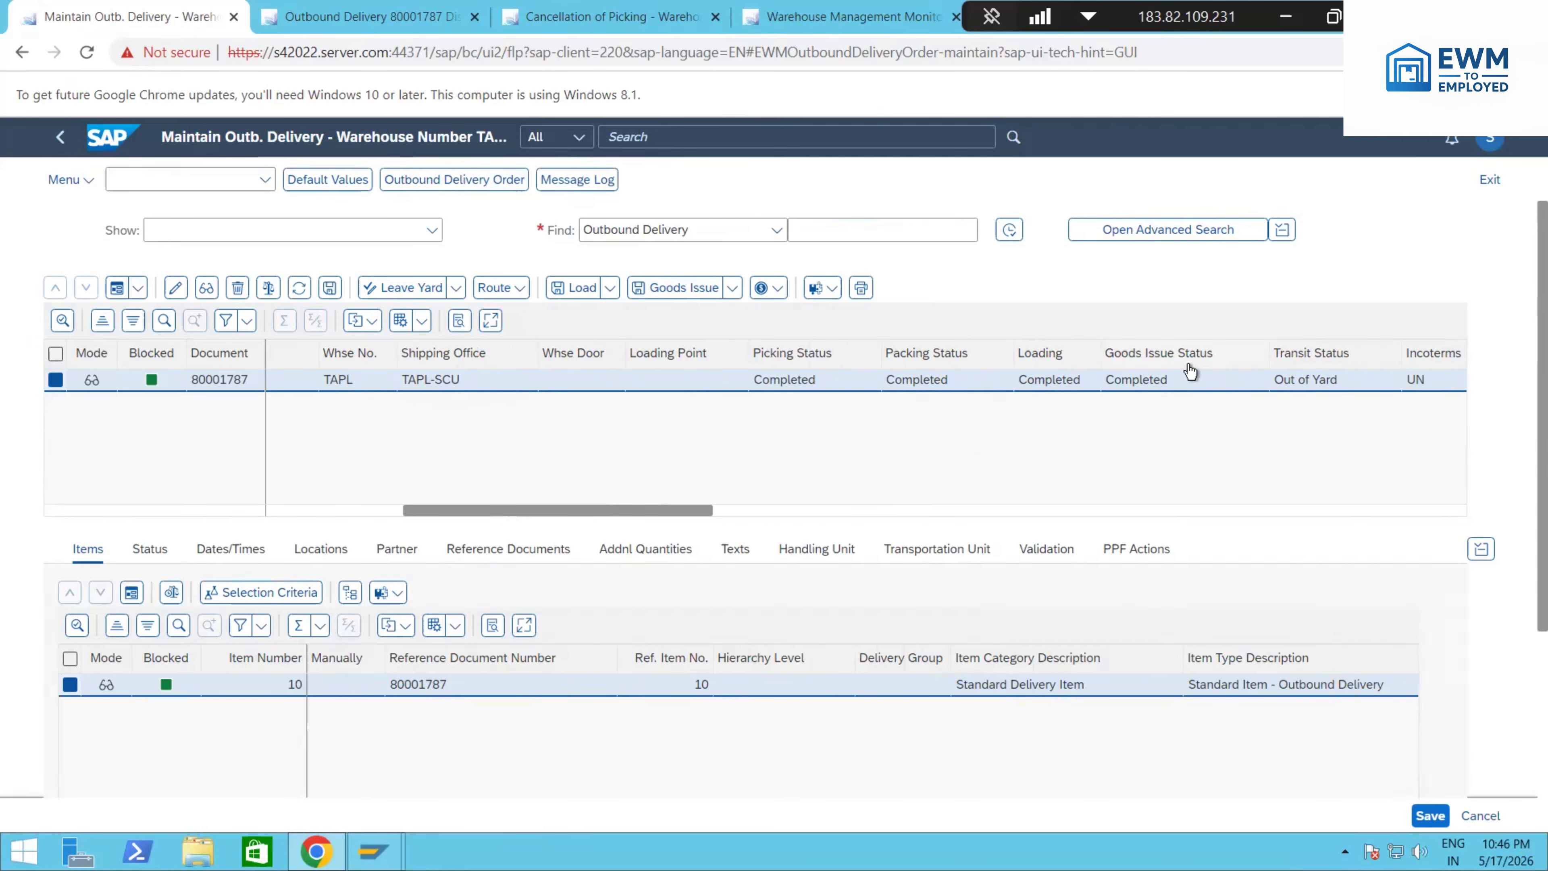
Step: Redisplay the outbound delivery in the delivery display and check its item quantity and goods movement status
click(376, 25)
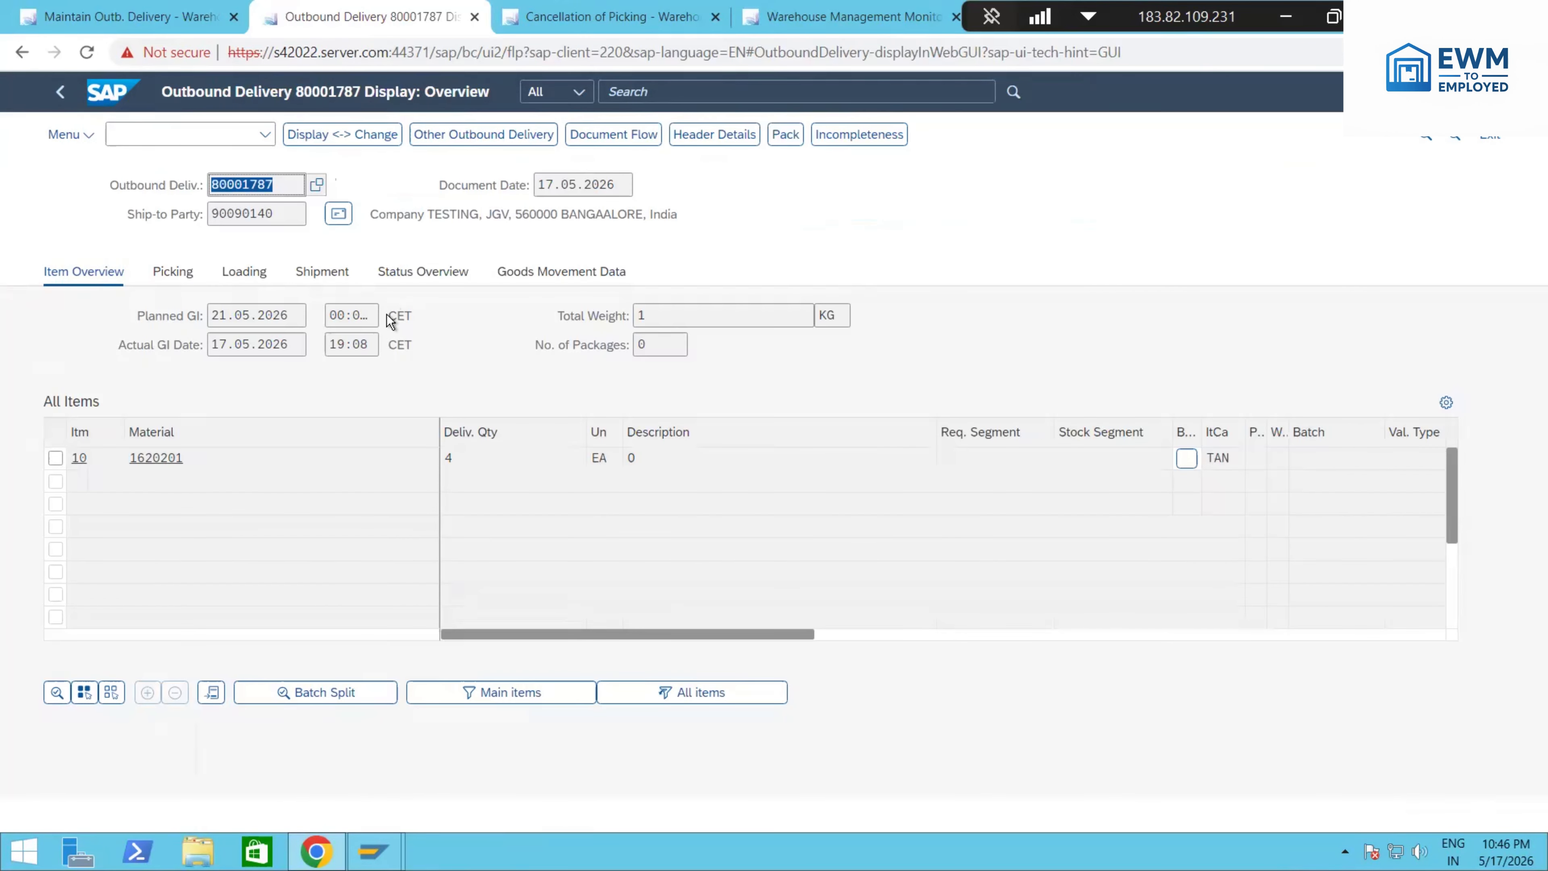
click(59, 92)
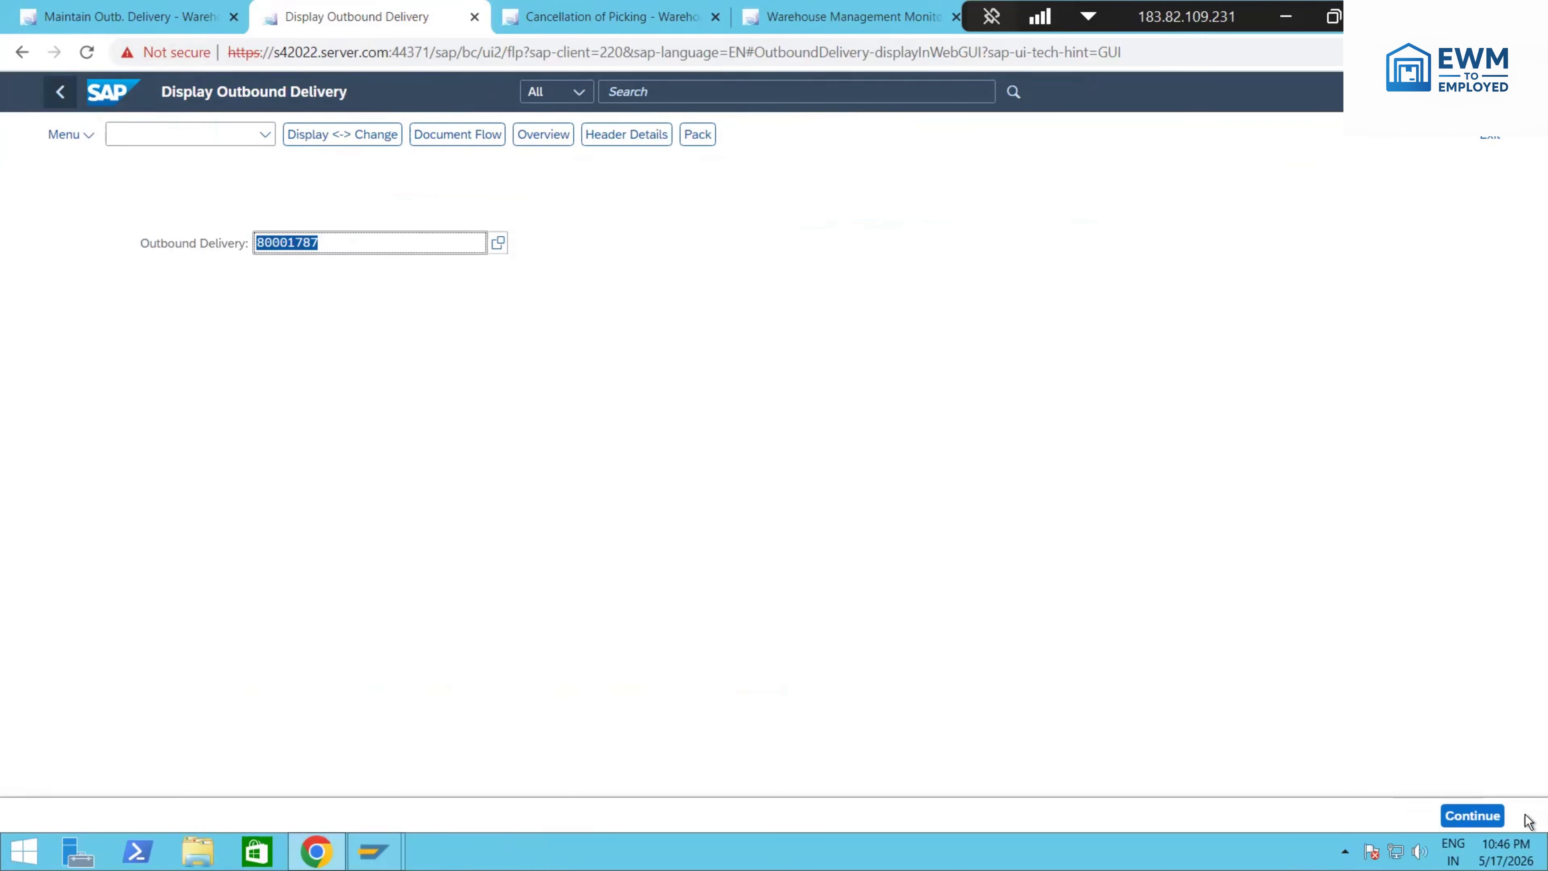
click(1466, 818)
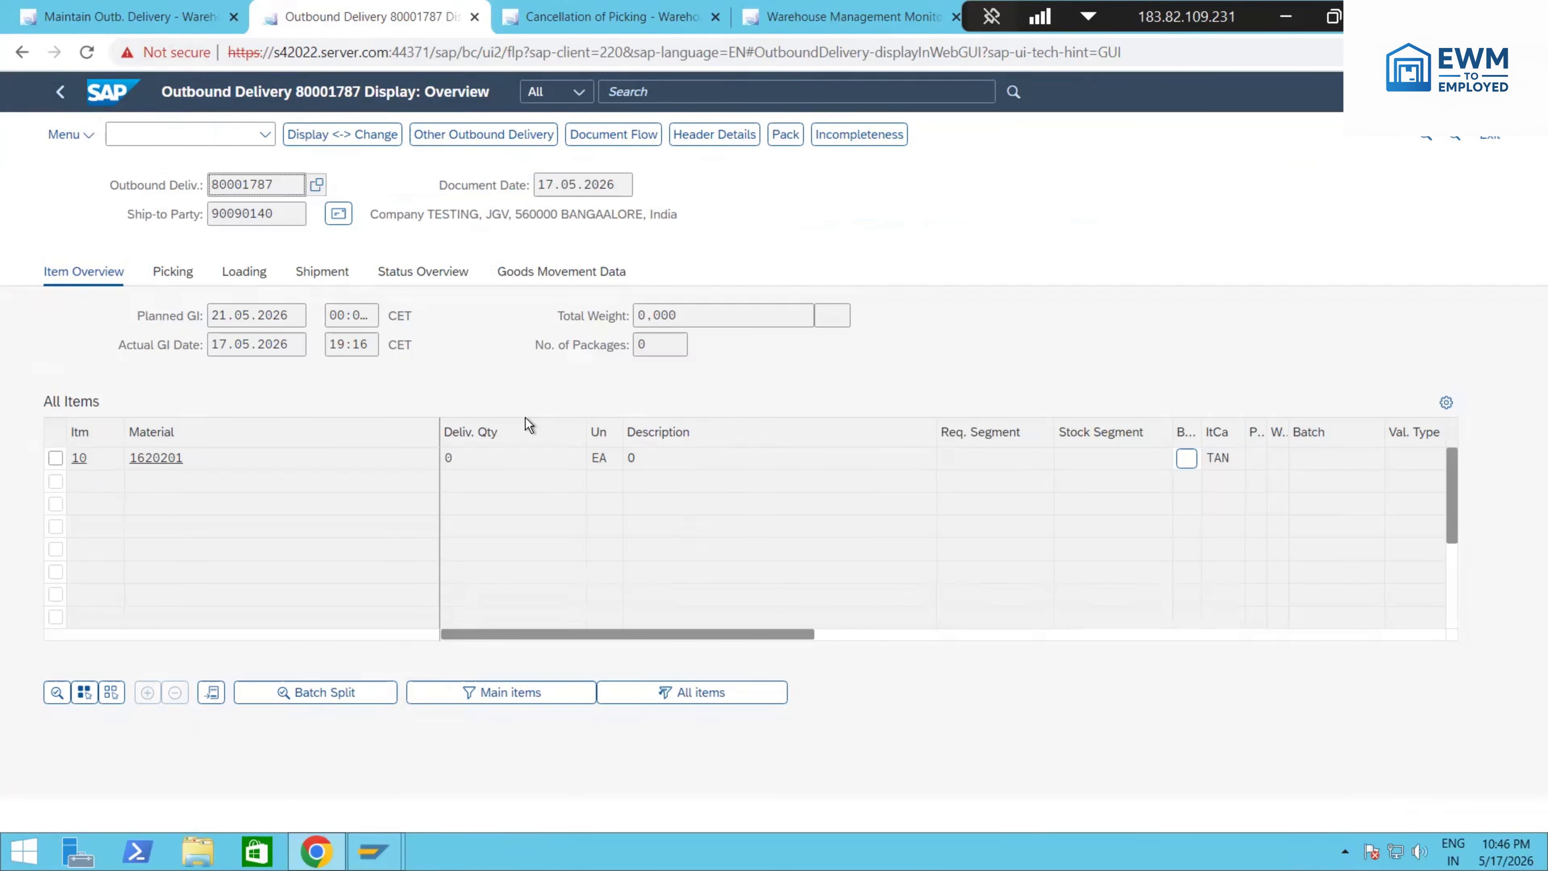
click(458, 452)
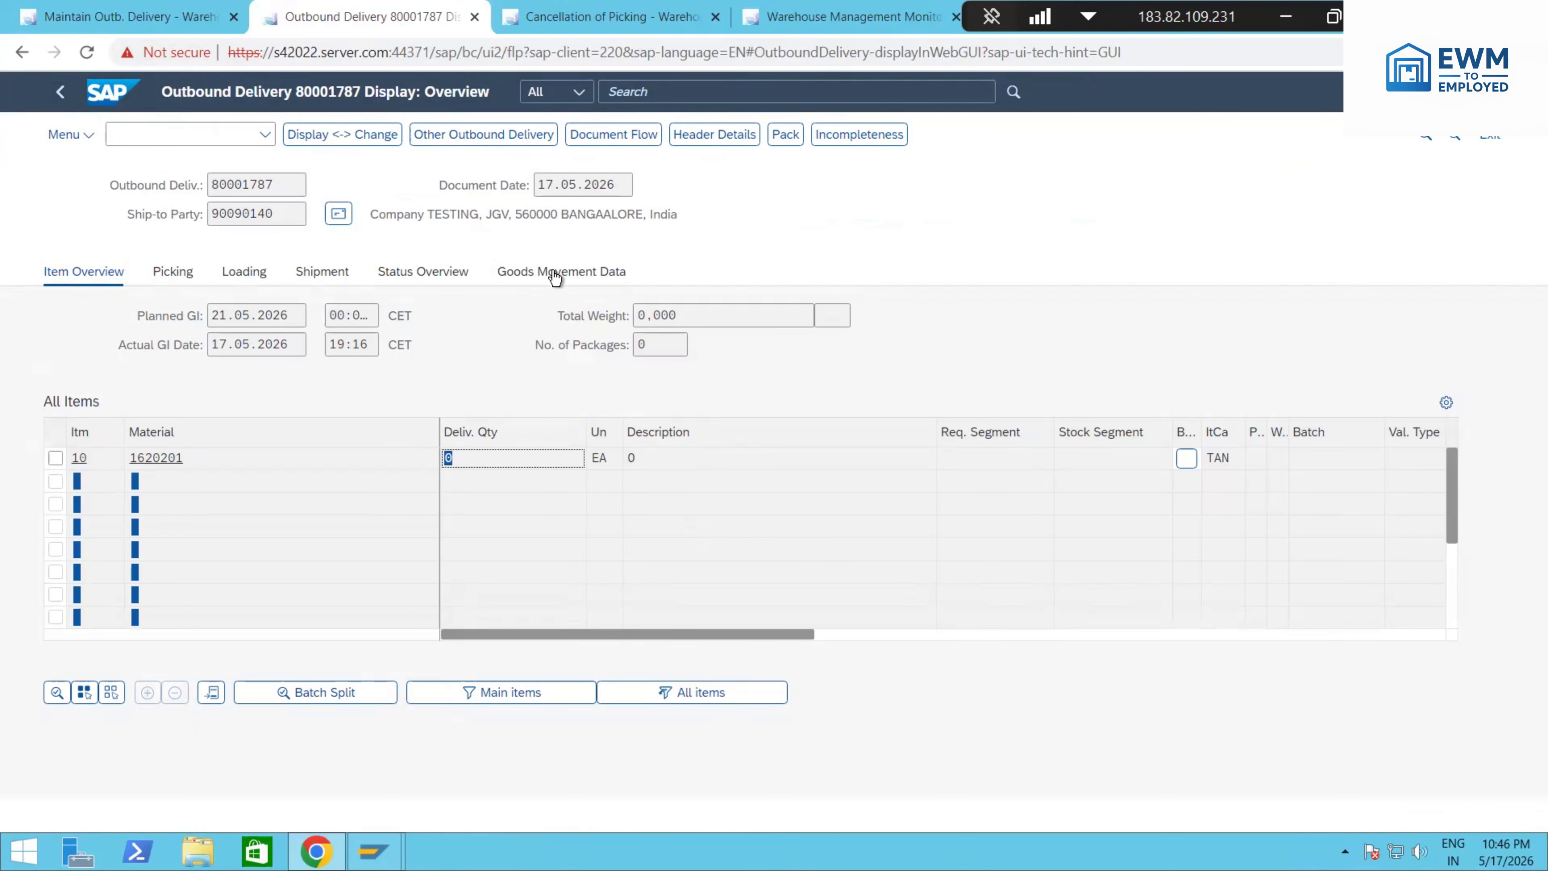
click(600, 272)
click(634, 316)
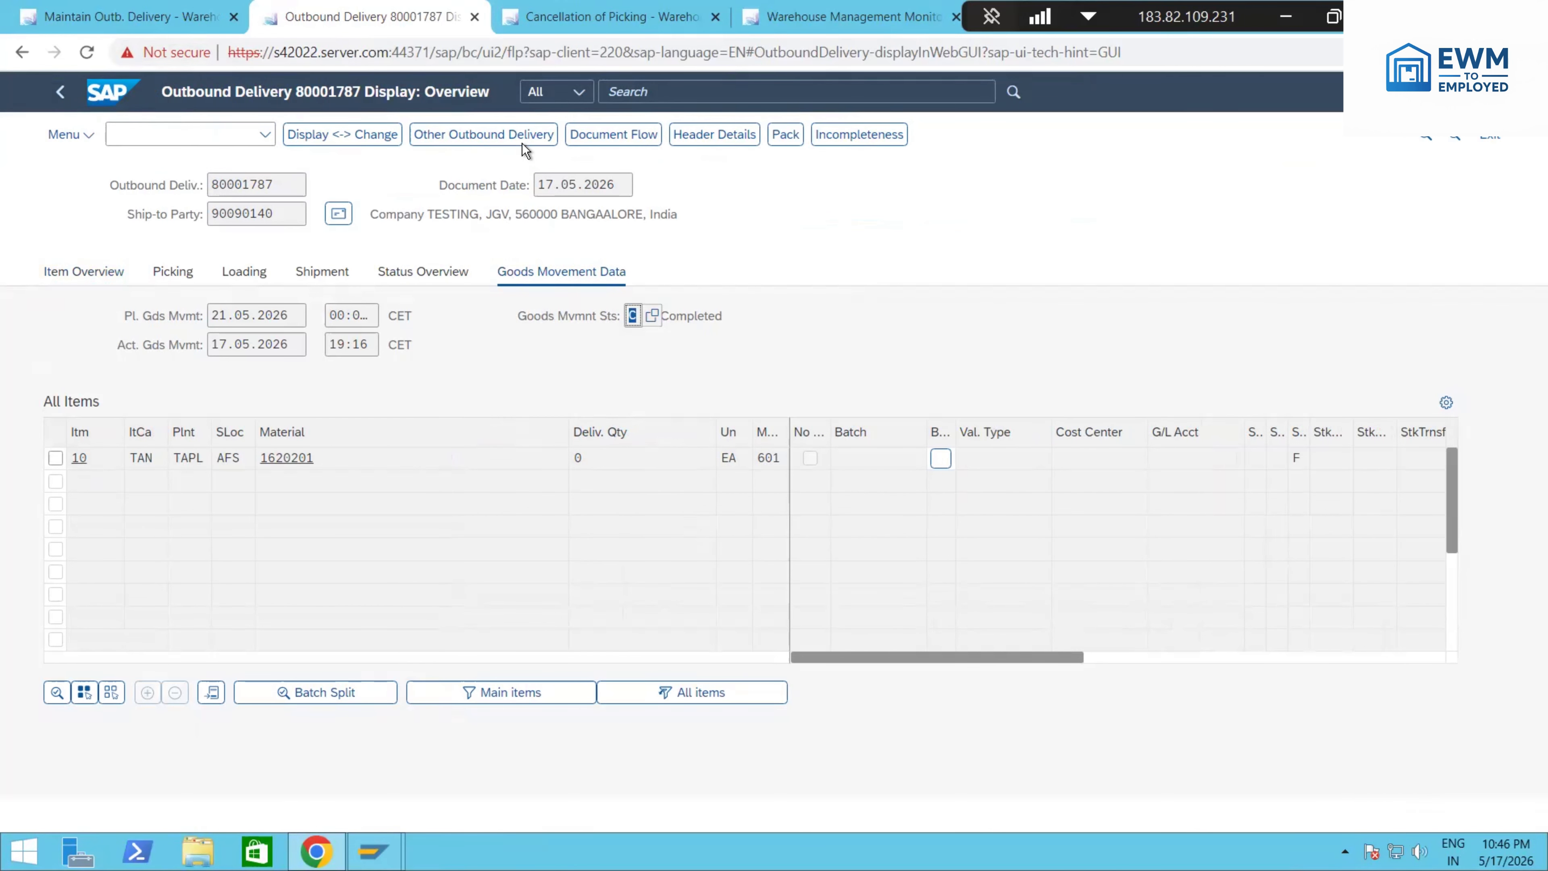
Step: Show the delivery's document flow and inspect the details of the goods issue reversal and the Confirmation of Service
click(613, 135)
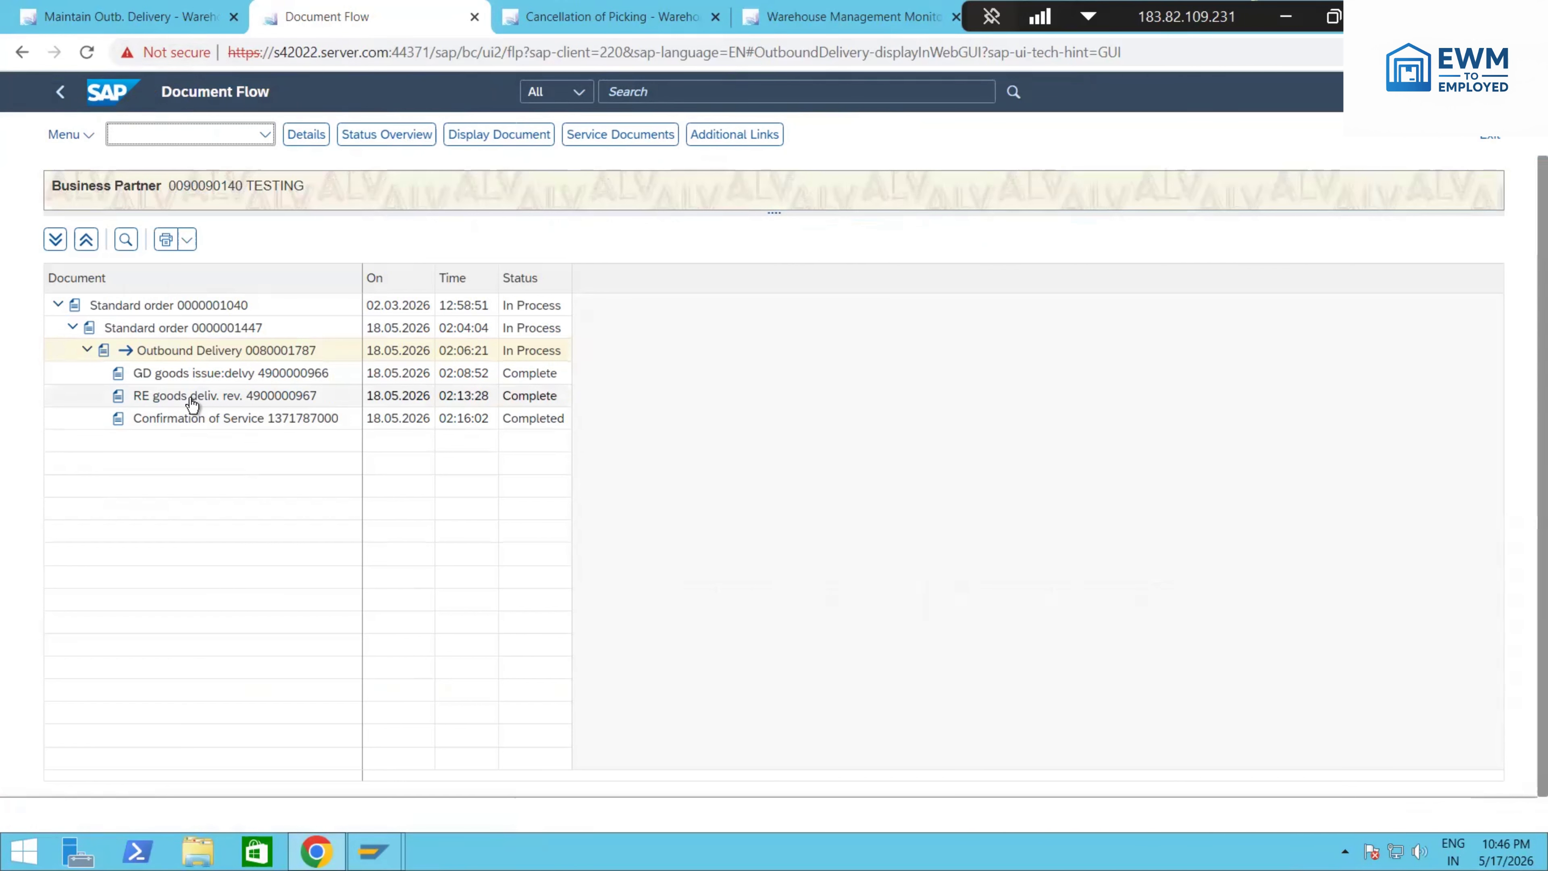
double_click(192, 402)
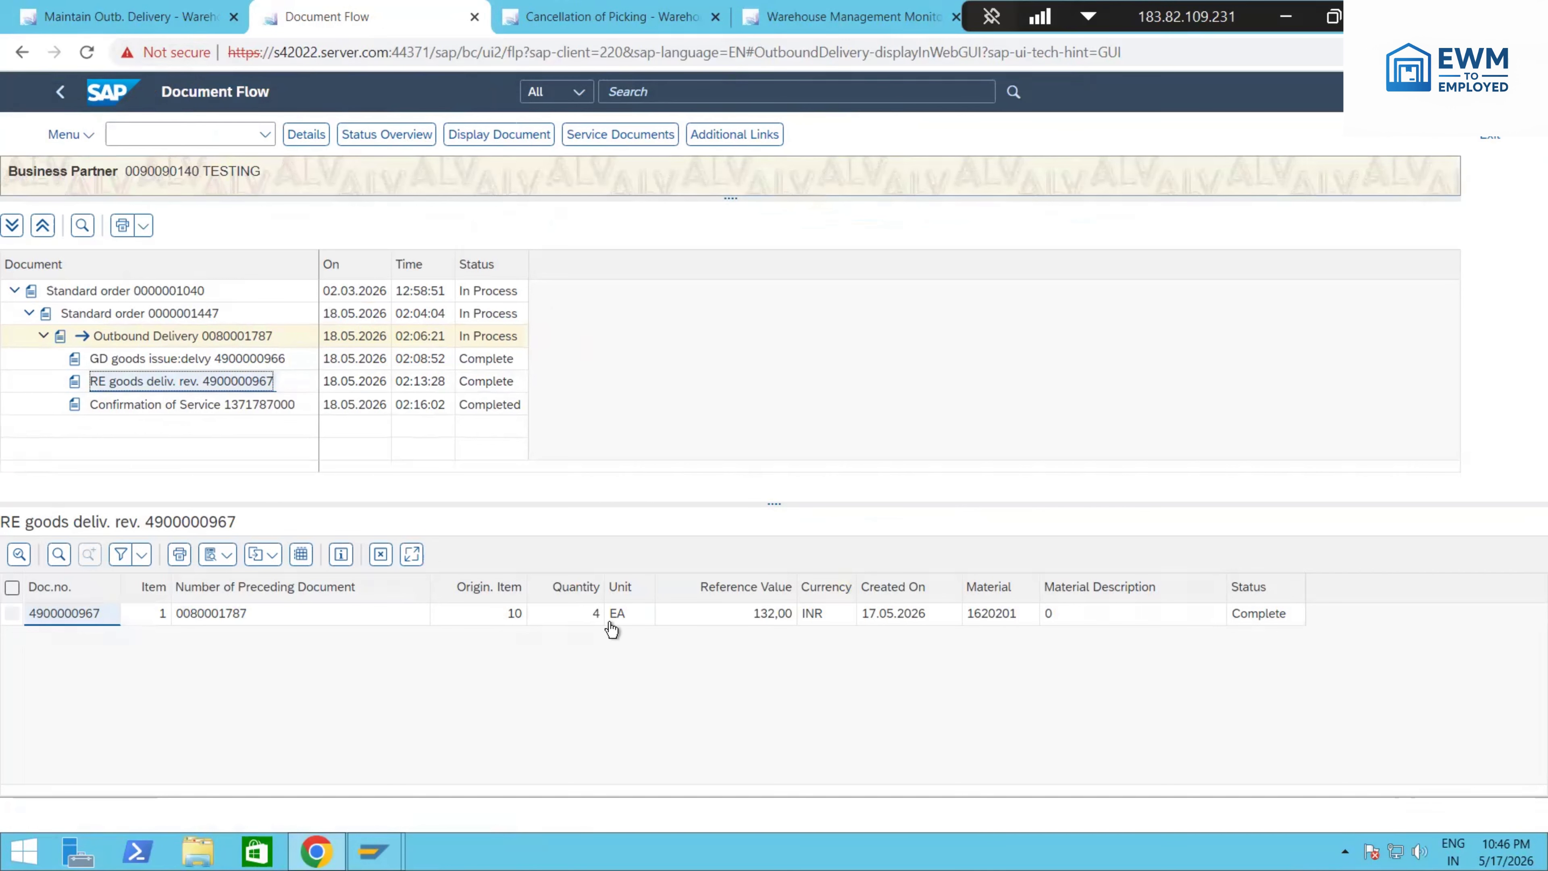
double_click(192, 404)
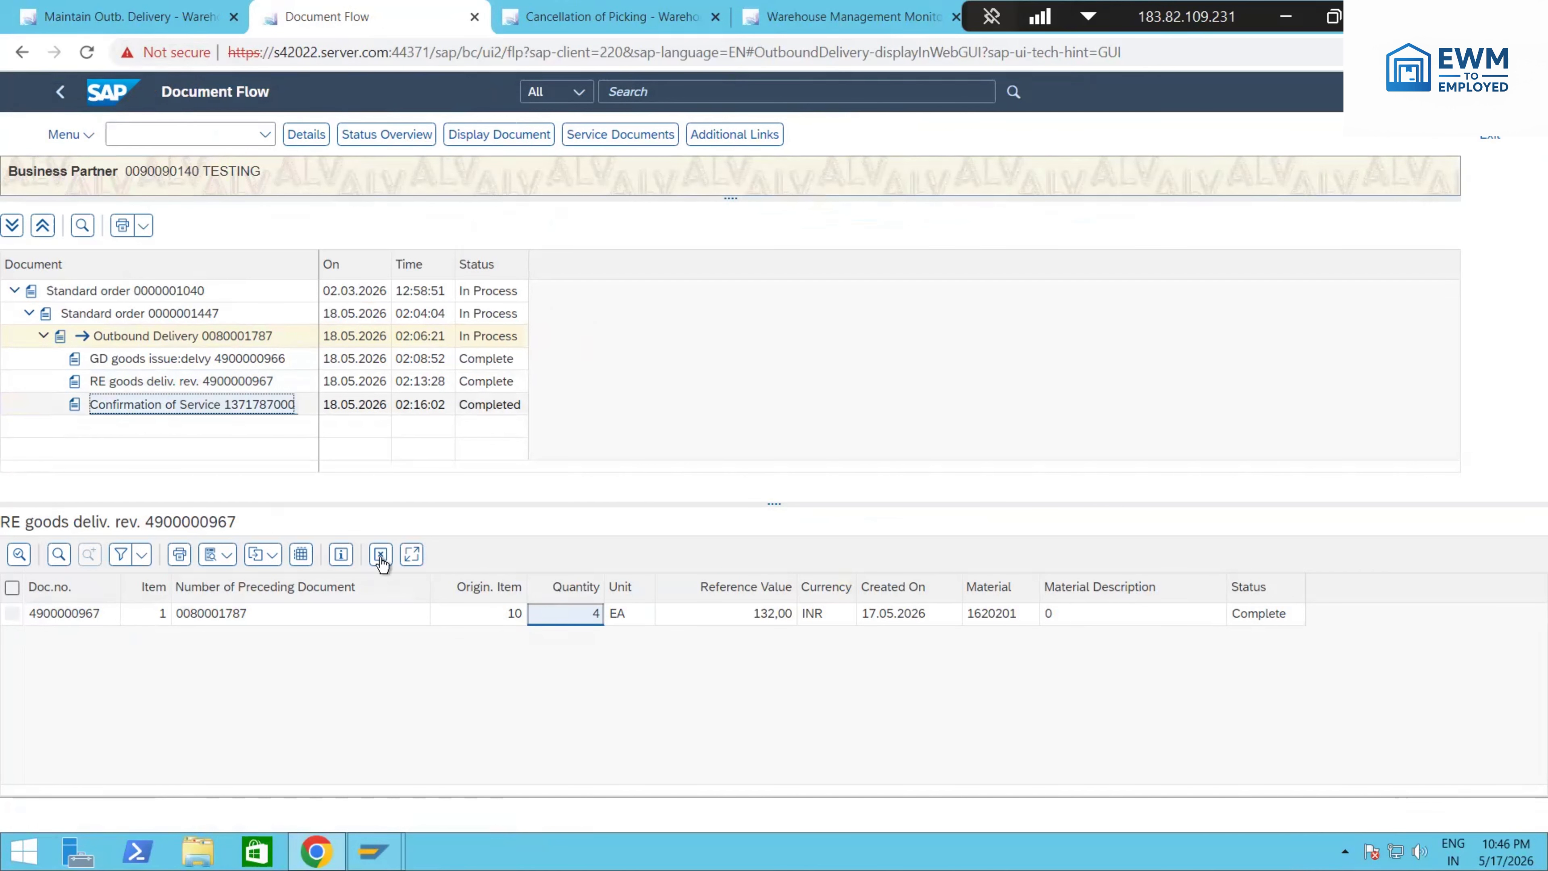
click(595, 613)
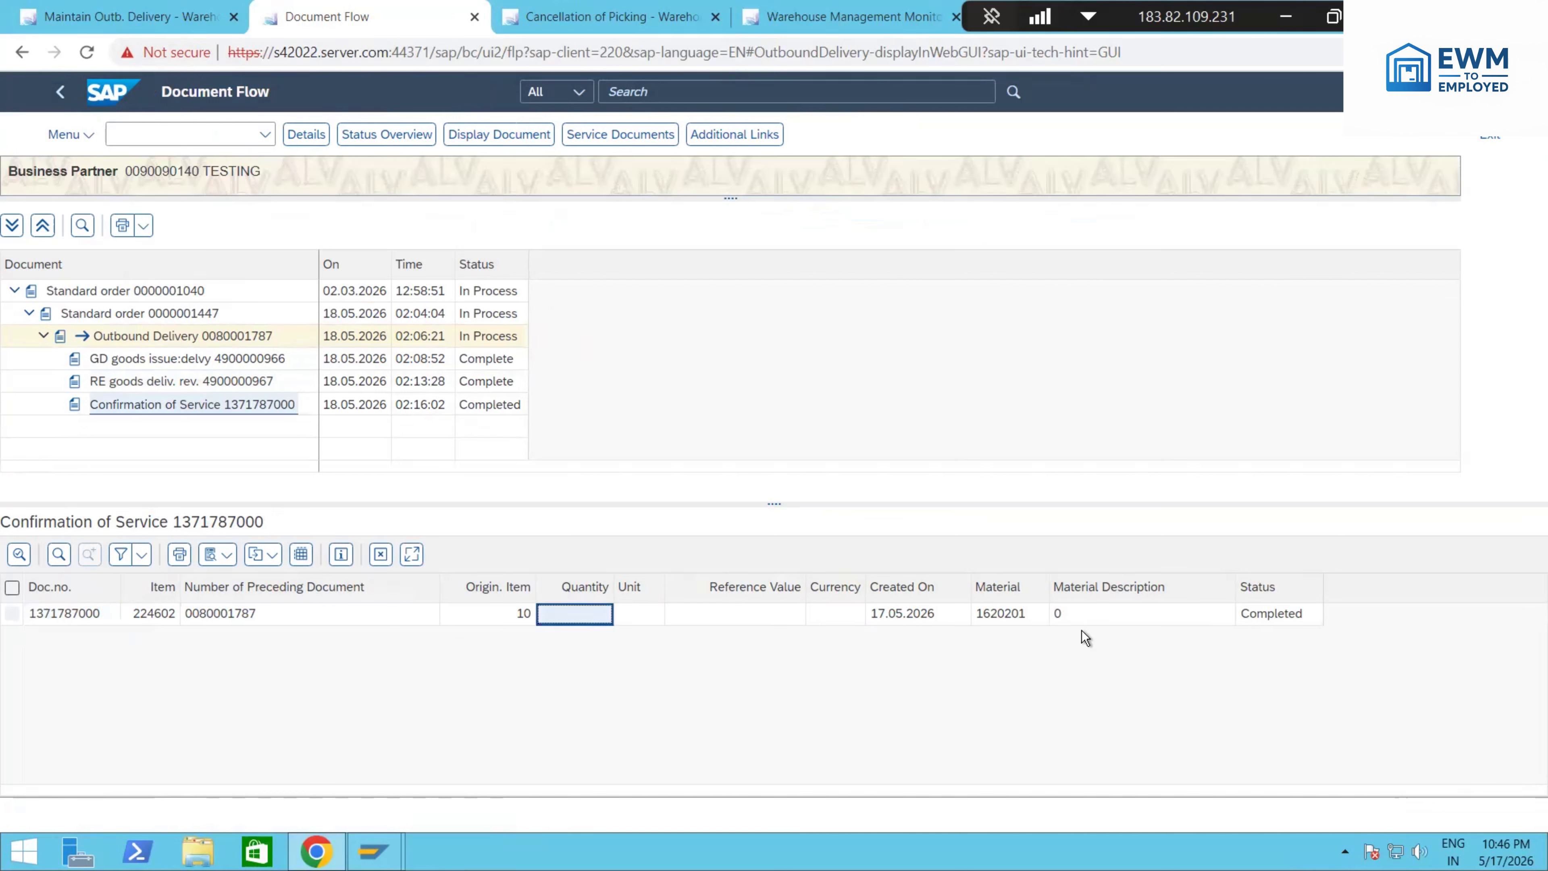
click(1259, 613)
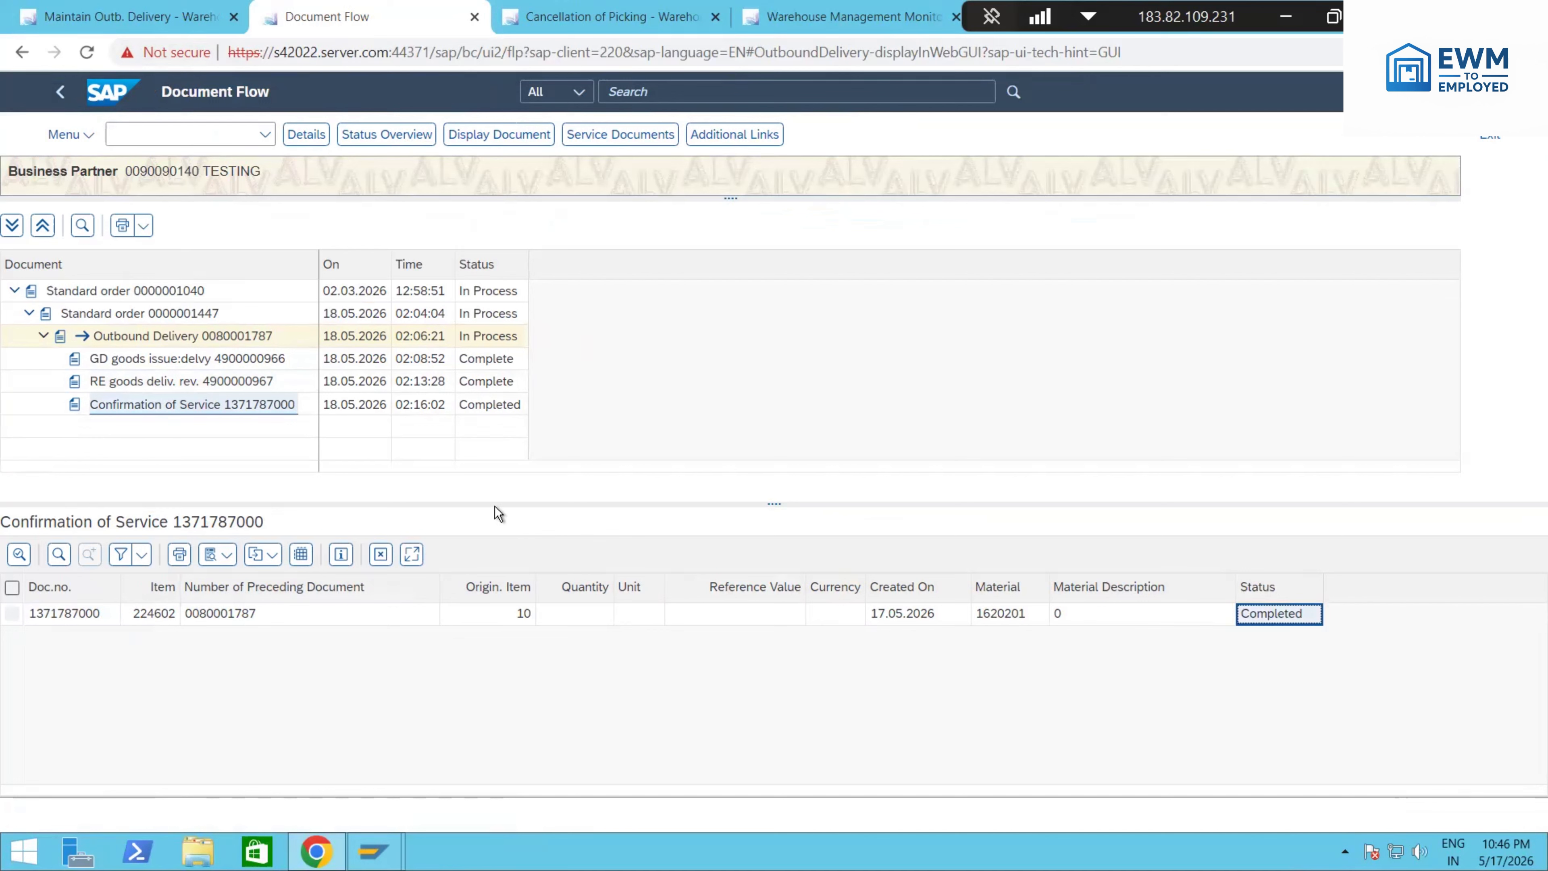